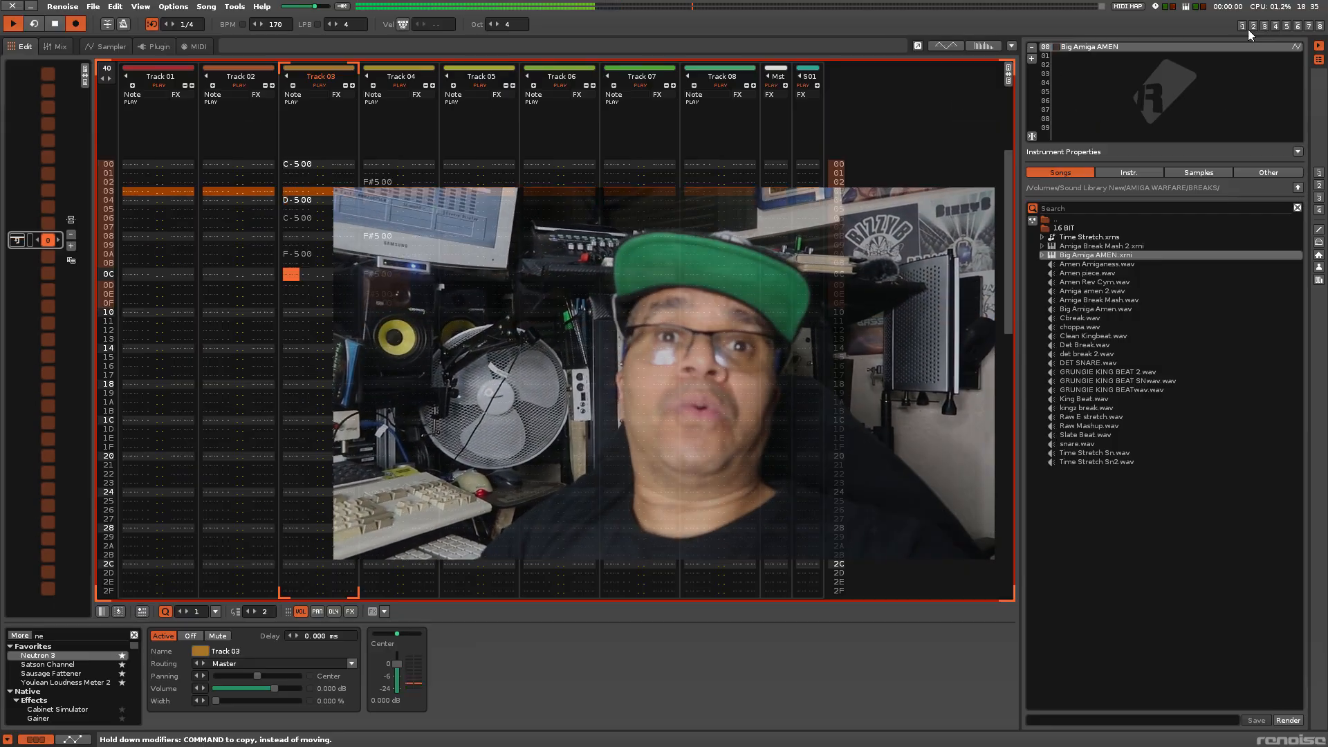
# In the mixer, search the effects for "pro", add FF Pro-Q 2 to the hats track and open its editor.
pyautogui.click(1252, 27)
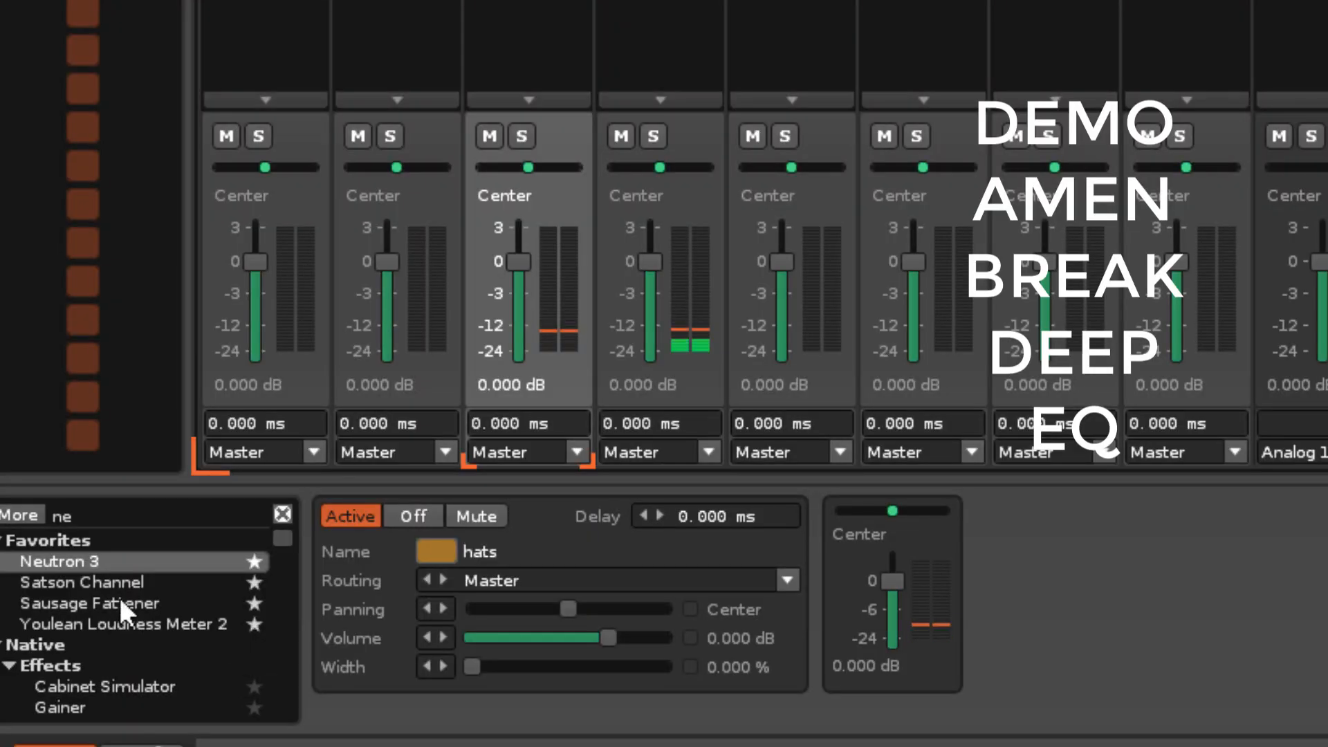
pyautogui.write('pro')
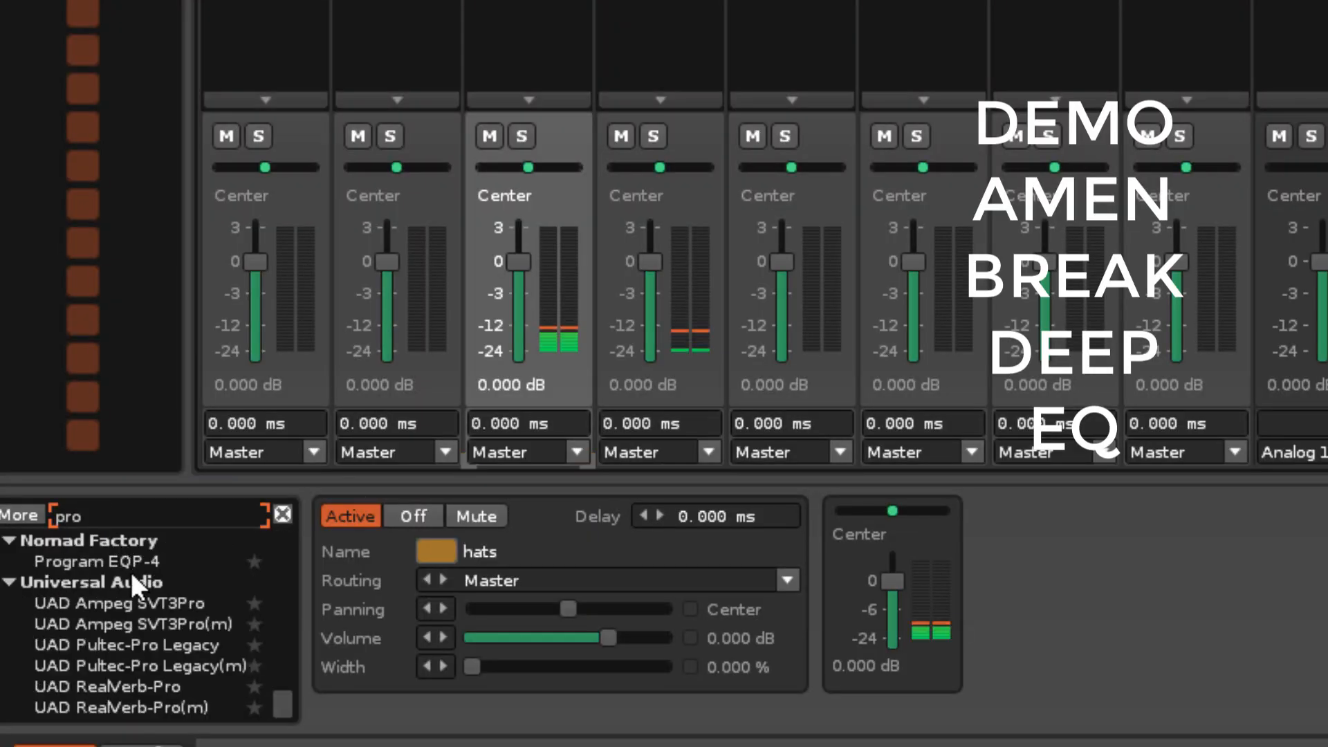
pyautogui.write('2')
pyautogui.press('BackSpace')
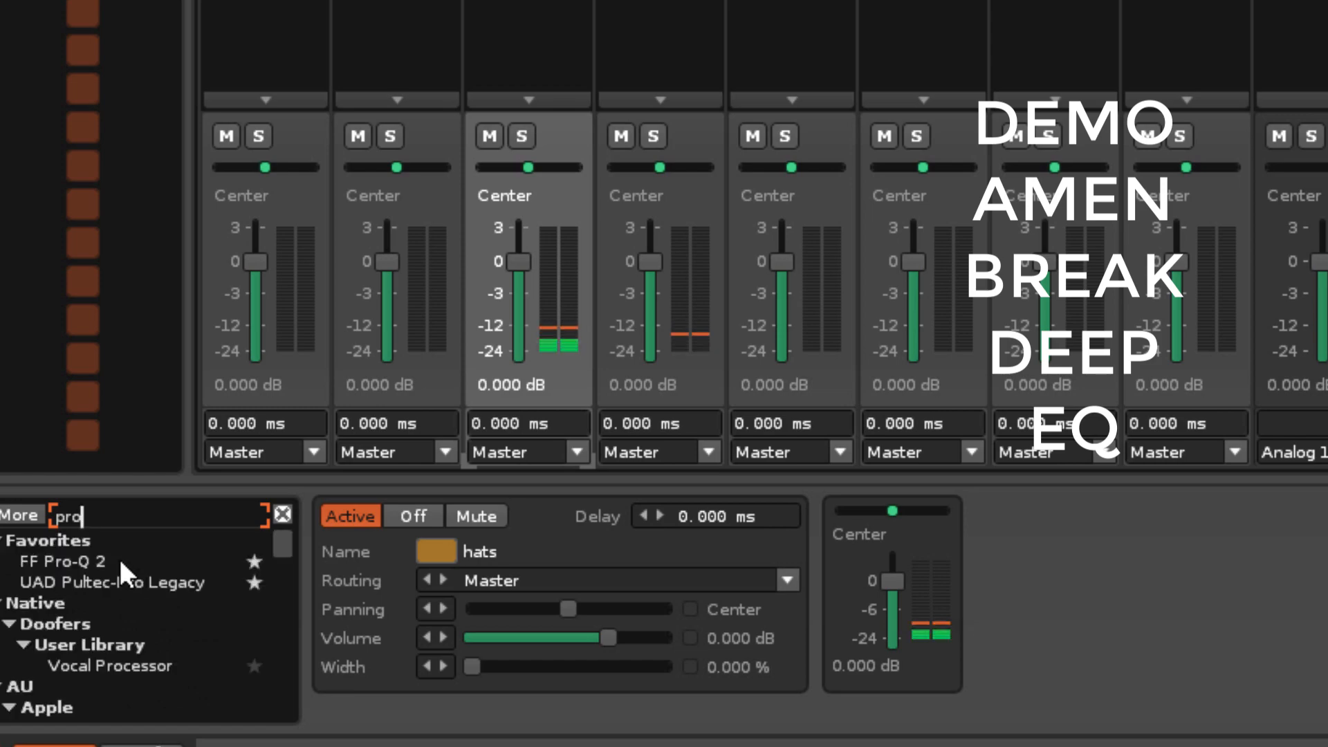
pyautogui.doubleClick(119, 559)
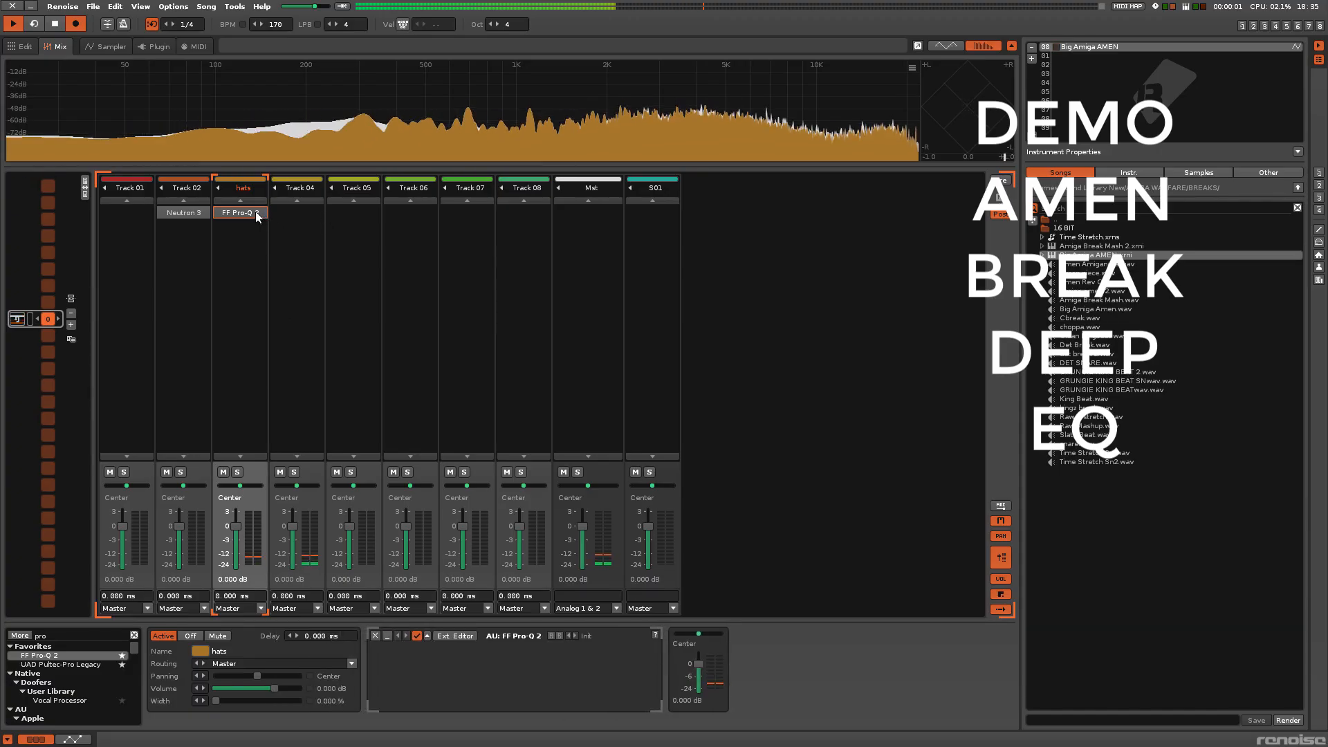
pyautogui.doubleClick(257, 216)
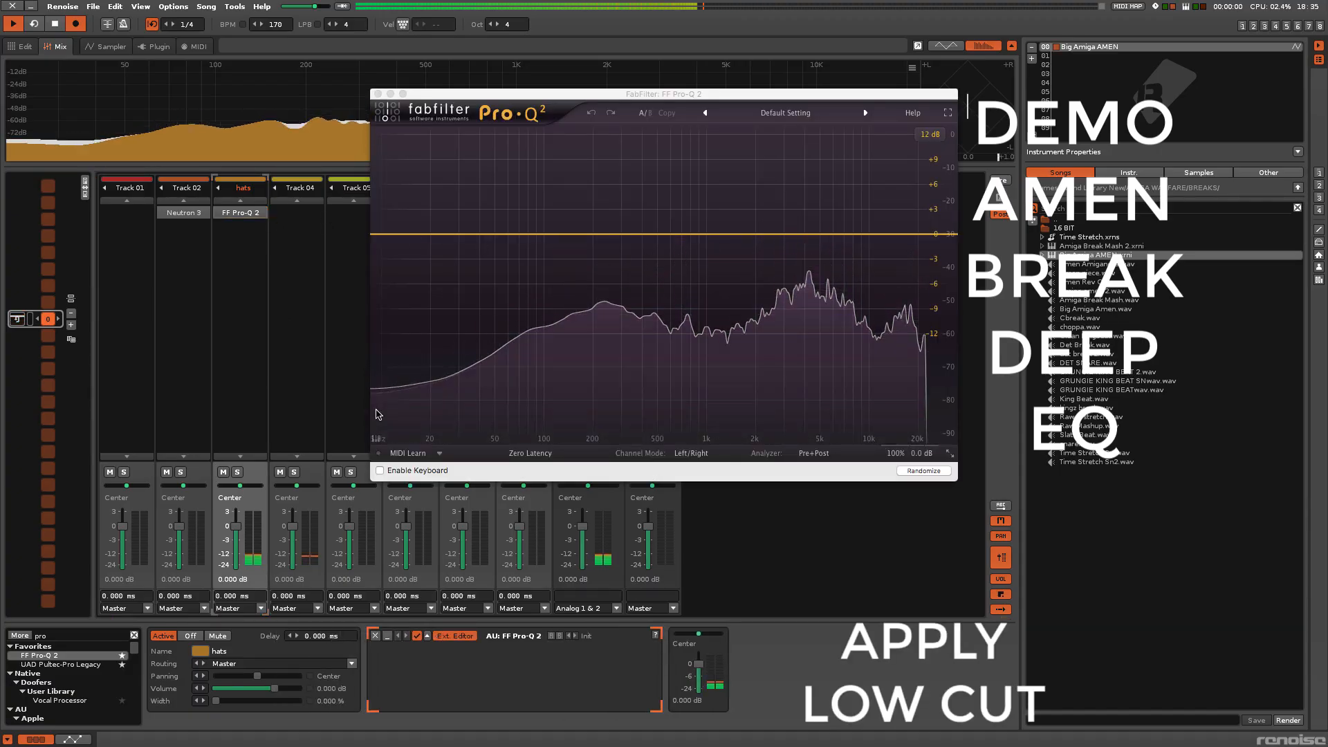
# Add an EQ band in the low end, change its shape to Low Cut and set its slope to 96 dB/oct.
pyautogui.click(498, 234)
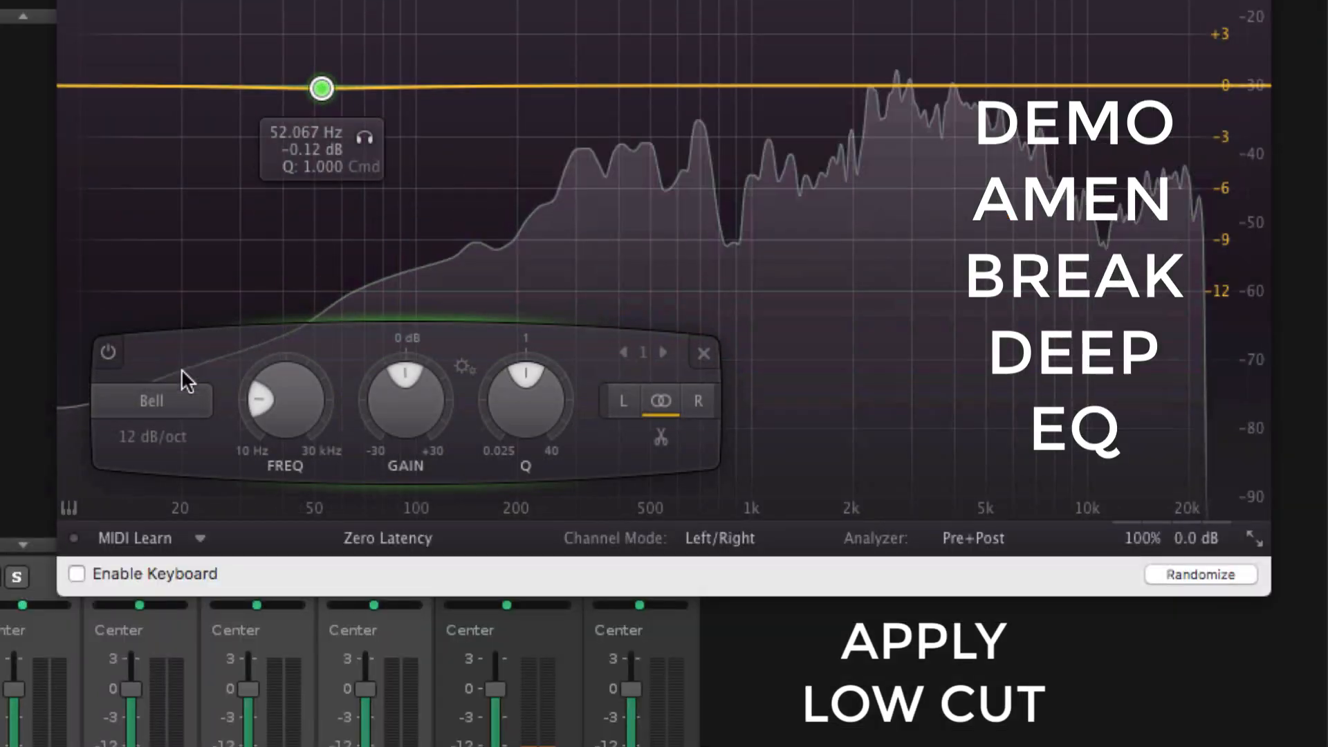
pyautogui.click(172, 391)
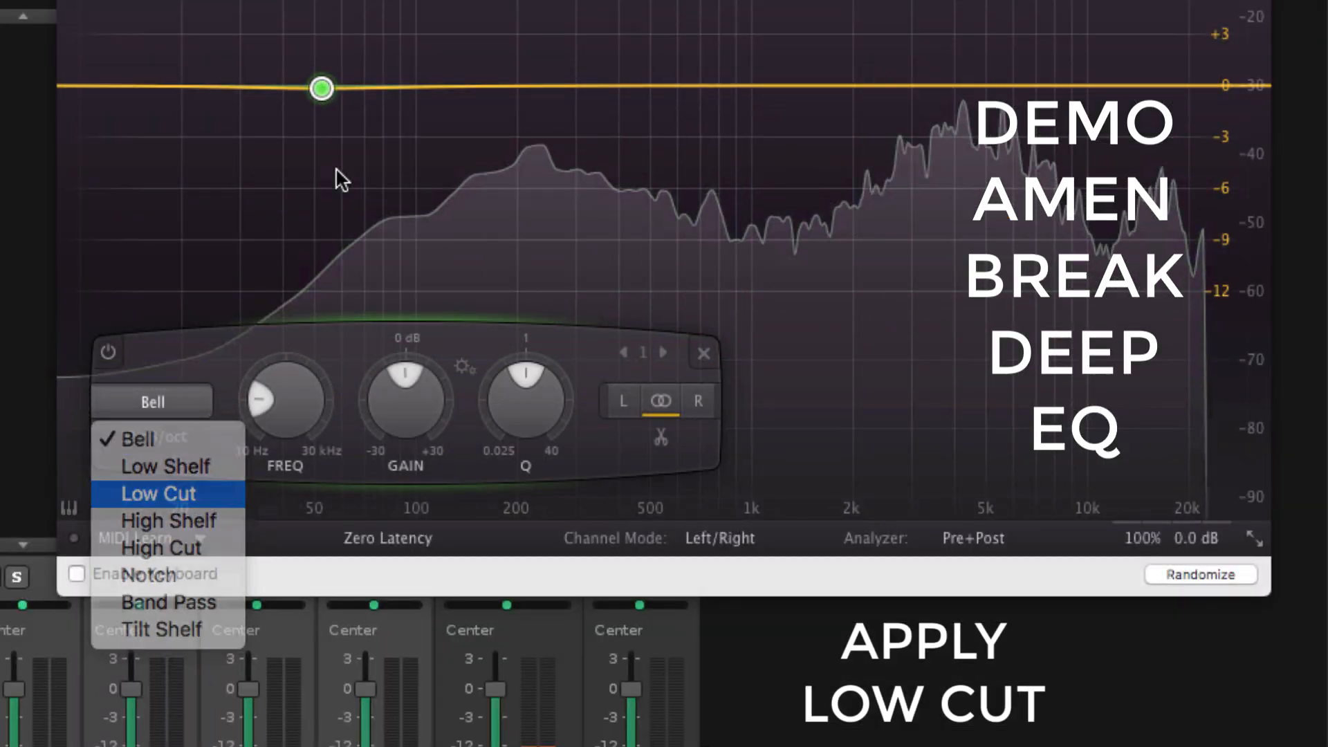
pyautogui.rightClick(320, 86)
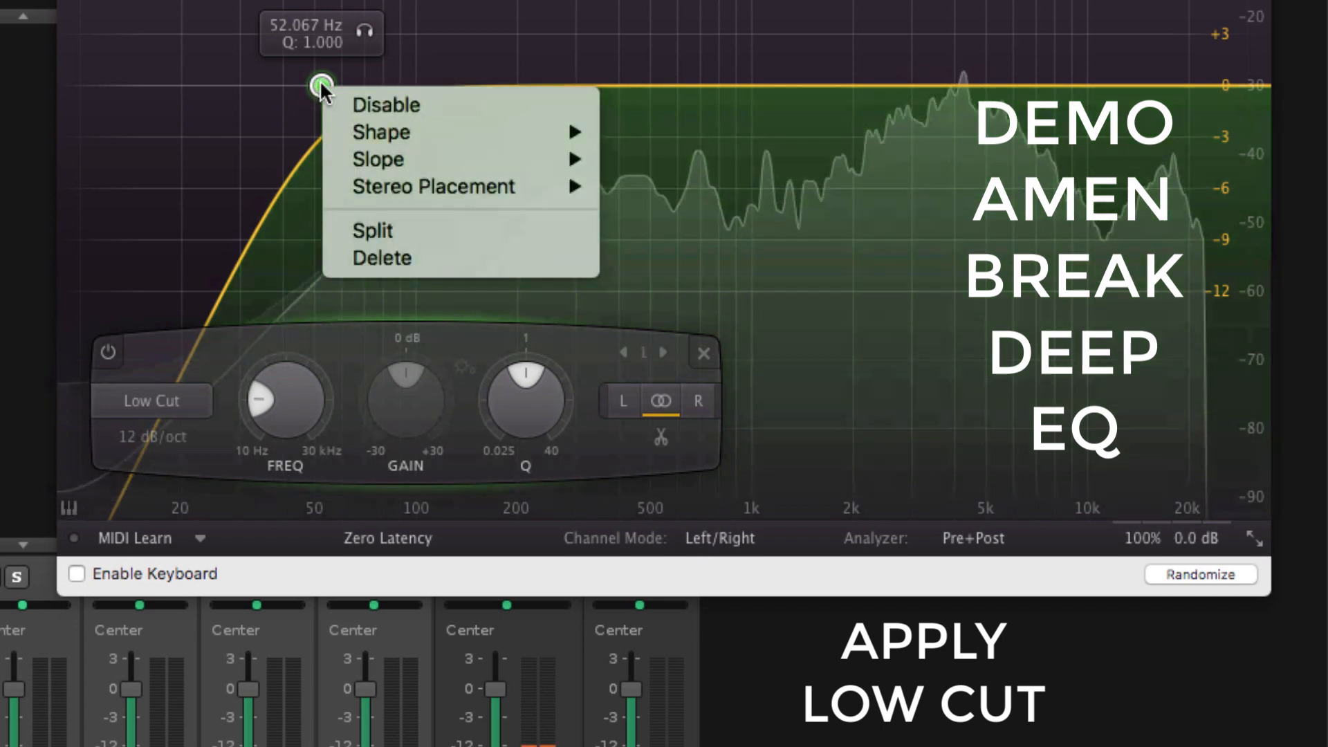
pyautogui.moveTo(376, 160)
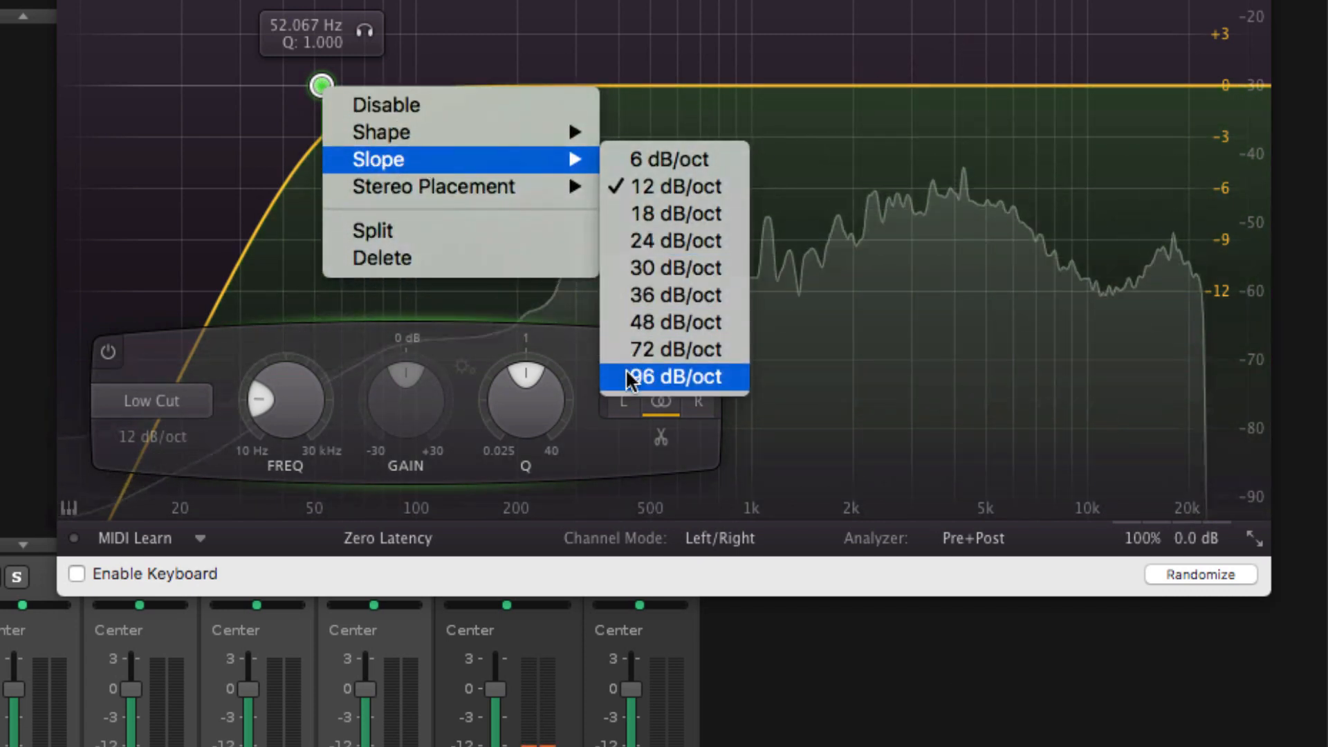
pyautogui.click(625, 377)
# Sweep the low cut band's frequency, settle it at about 37 Hz and close the EQ editor.
pyautogui.moveTo(322, 84); pyautogui.dragTo(460, 79)
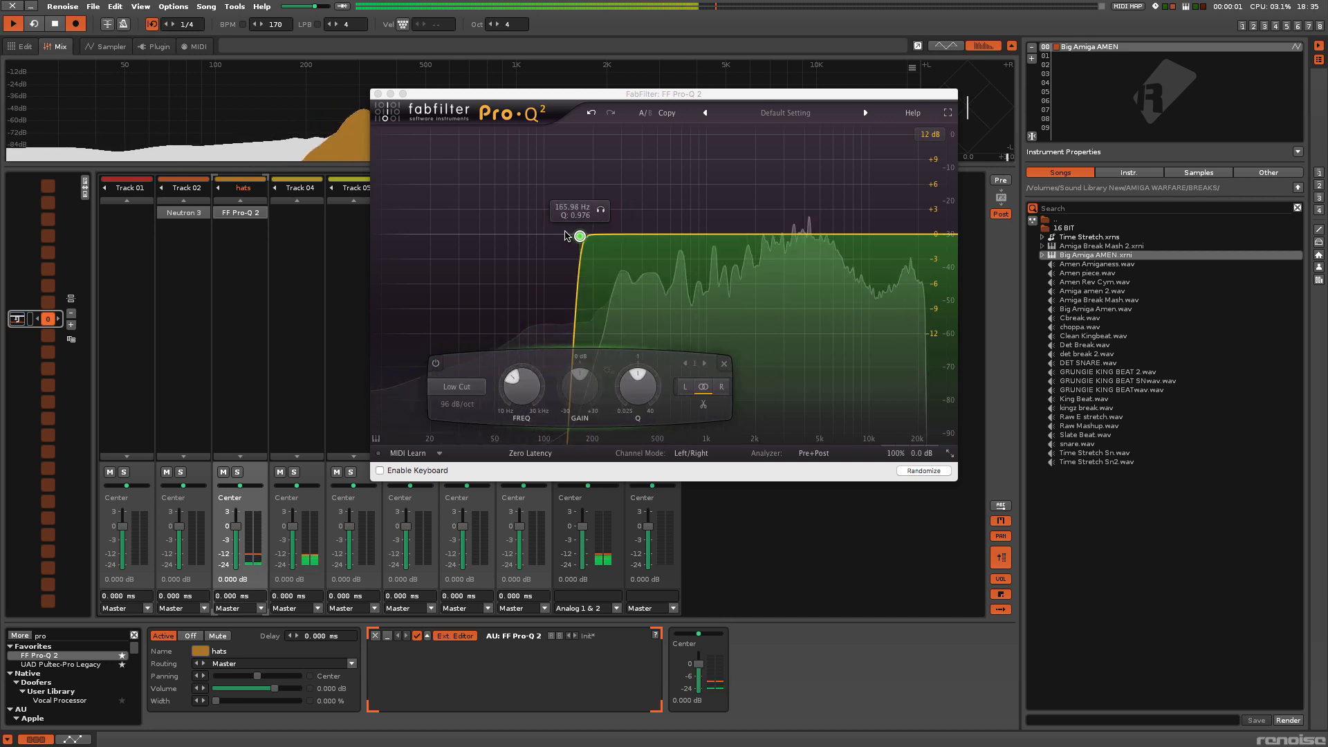
pyautogui.moveTo(566, 236); pyautogui.dragTo(474, 236)
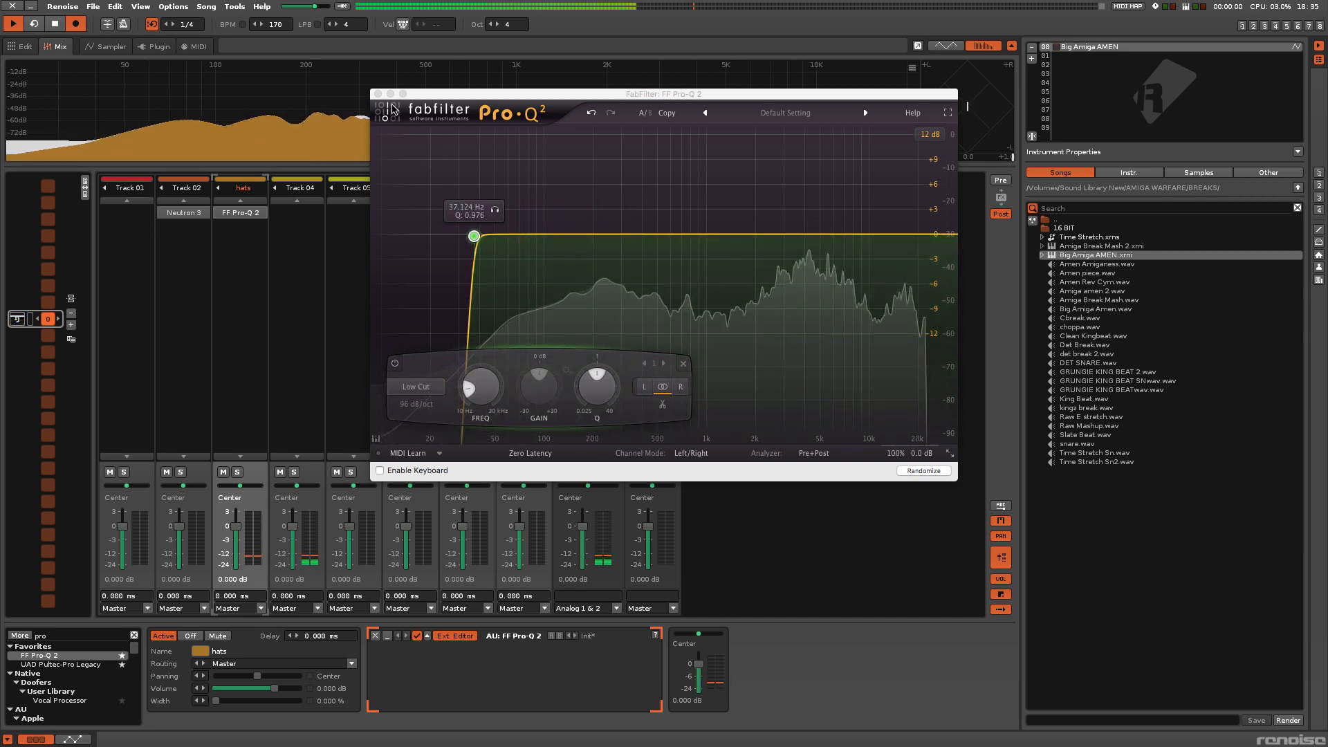
pyautogui.click(378, 94)
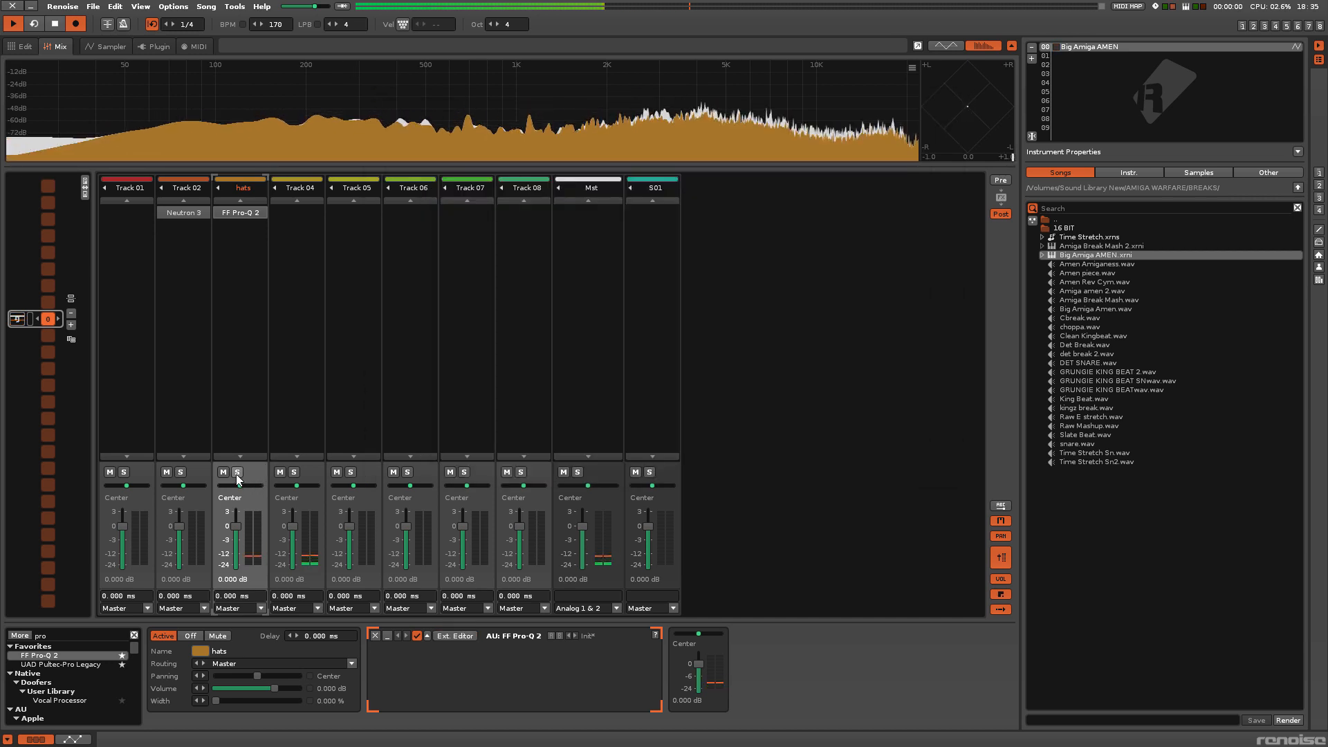
# Move FF Pro-Q 2 from the hats track to Track 04 and raise its low cut frequency to about 440 Hz.
pyautogui.moveTo(310, 218); pyautogui.dragTo(315, 219)
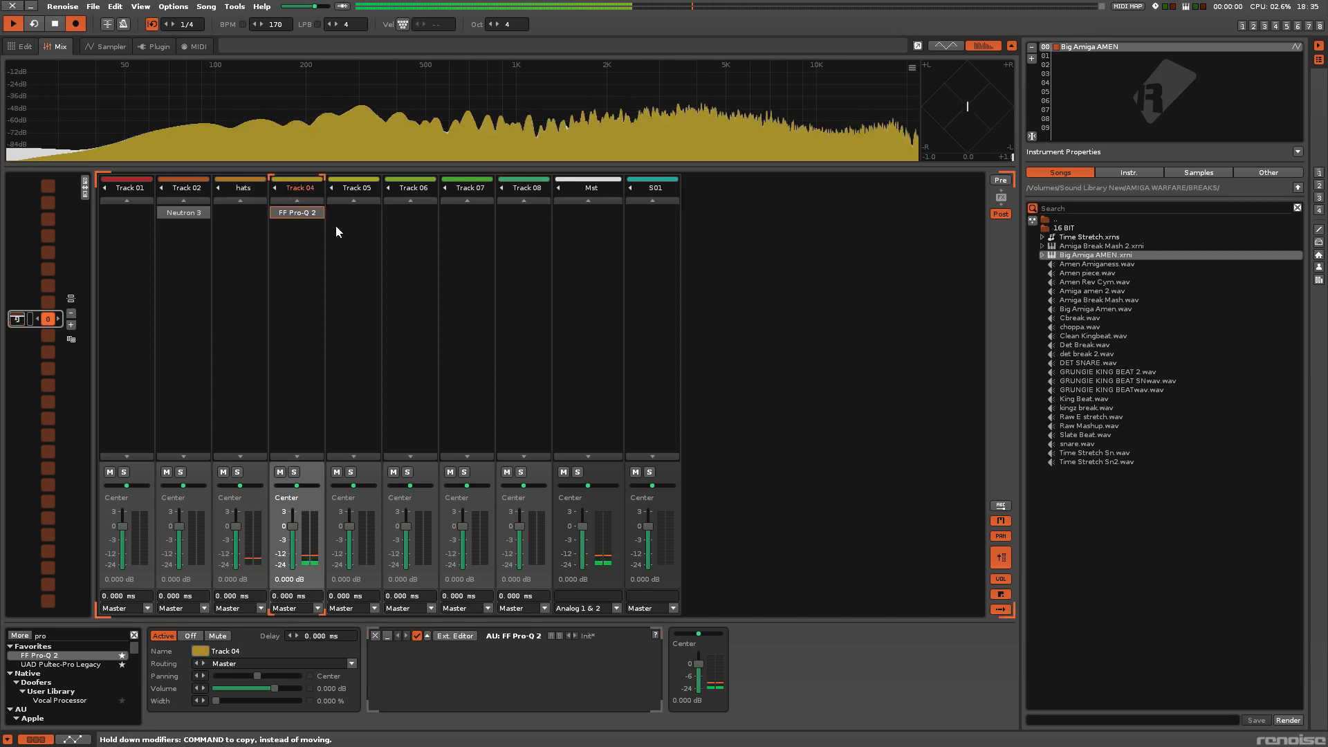
pyautogui.doubleClick(306, 215)
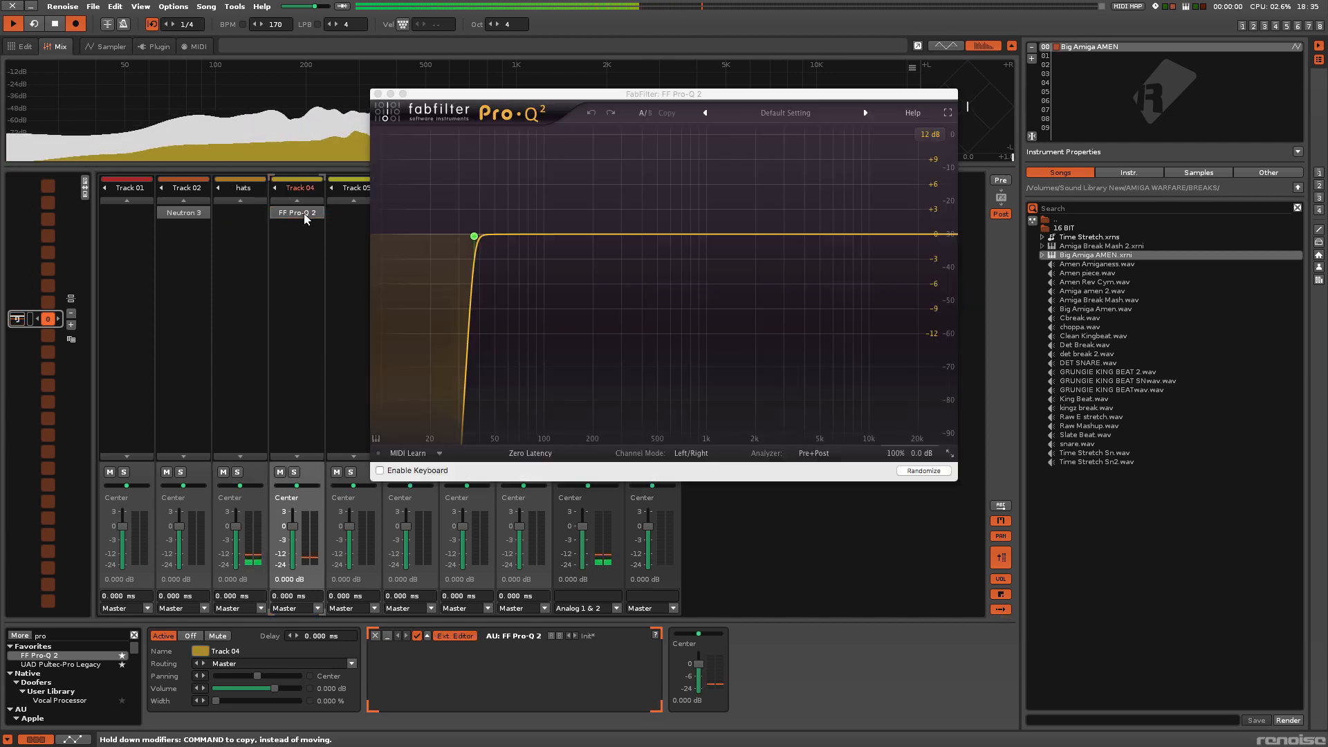
pyautogui.moveTo(474, 236); pyautogui.dragTo(621, 241)
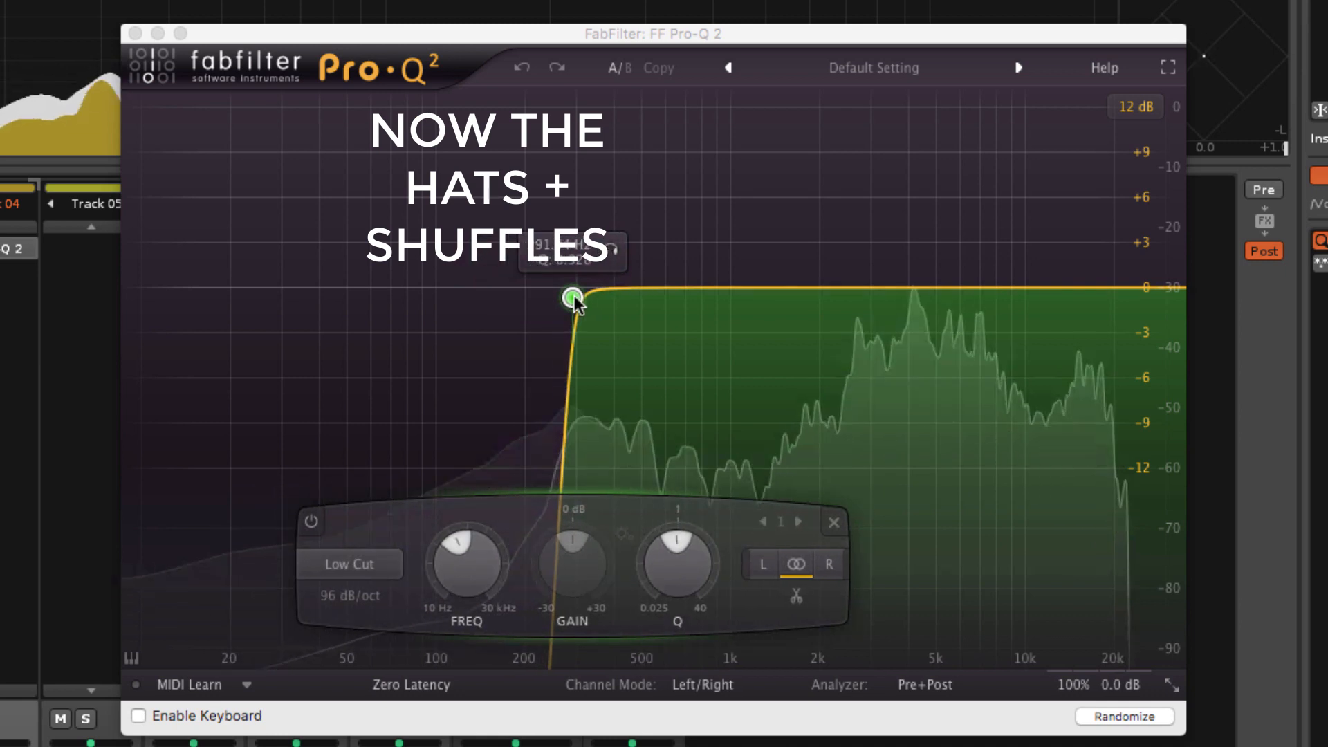
pyautogui.moveTo(574, 298); pyautogui.dragTo(628, 297)
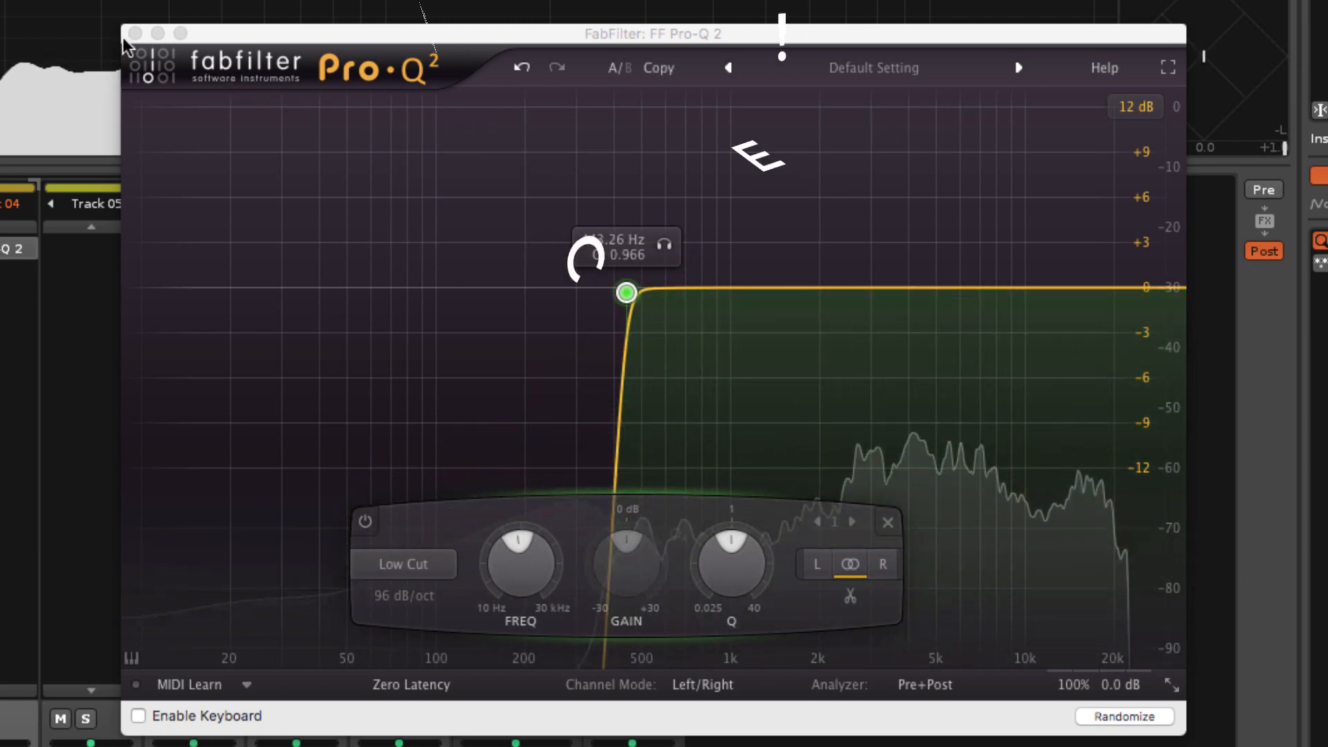
pyautogui.click(135, 33)
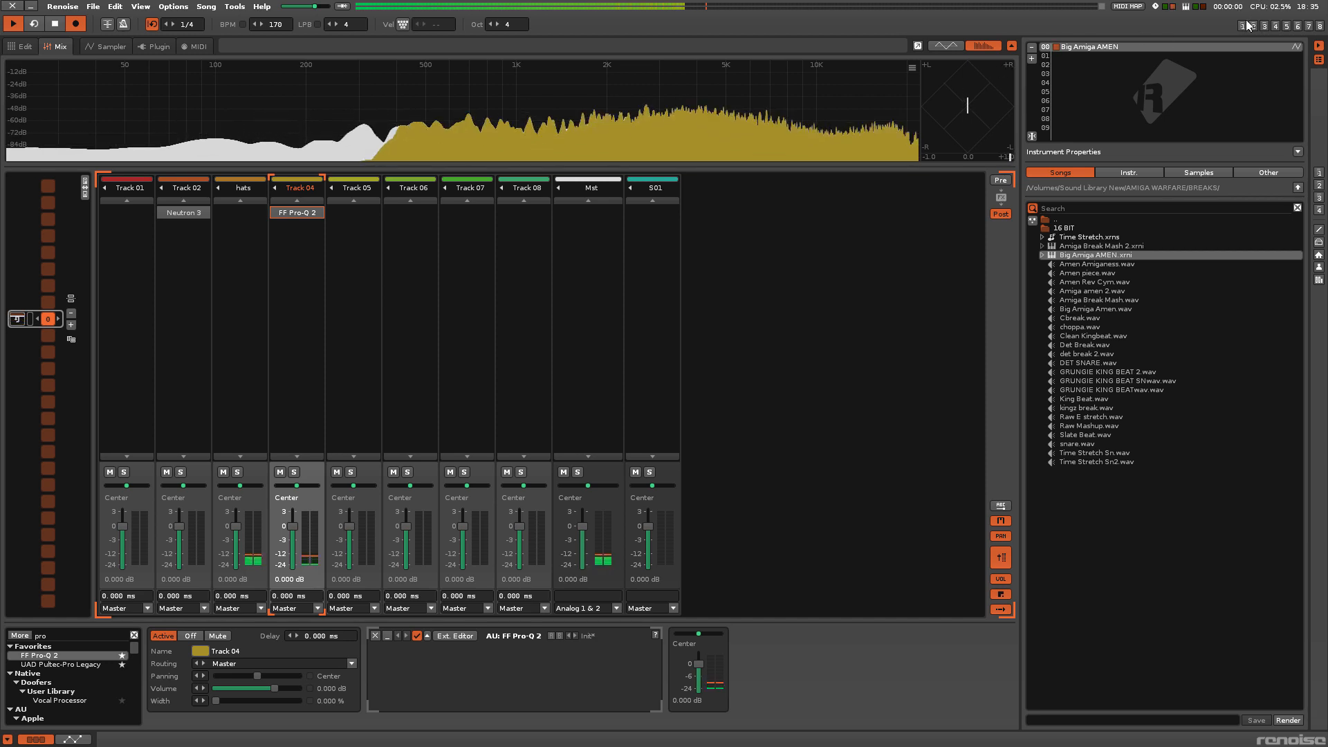
# Return to the pattern editor and go to the G-5 note on line 0F of Track 04.
pyautogui.click(1243, 27)
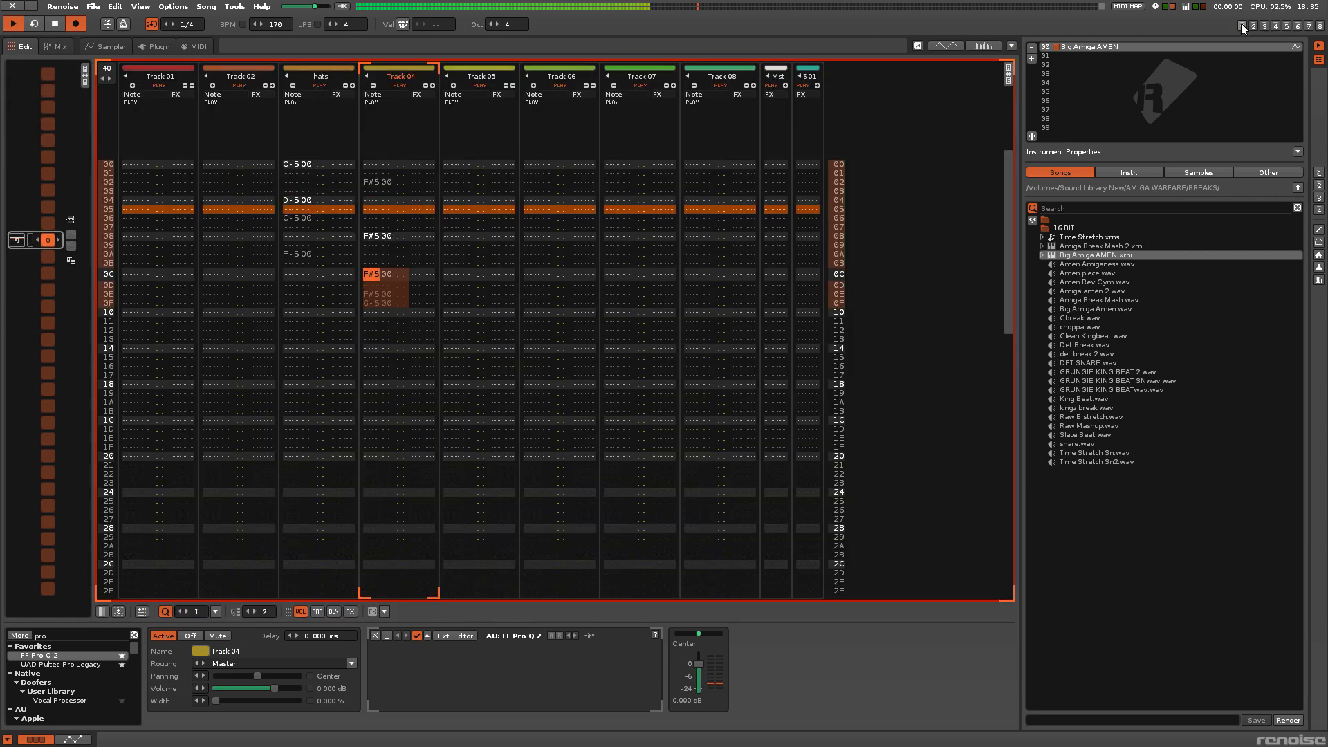
pyautogui.click(319, 173)
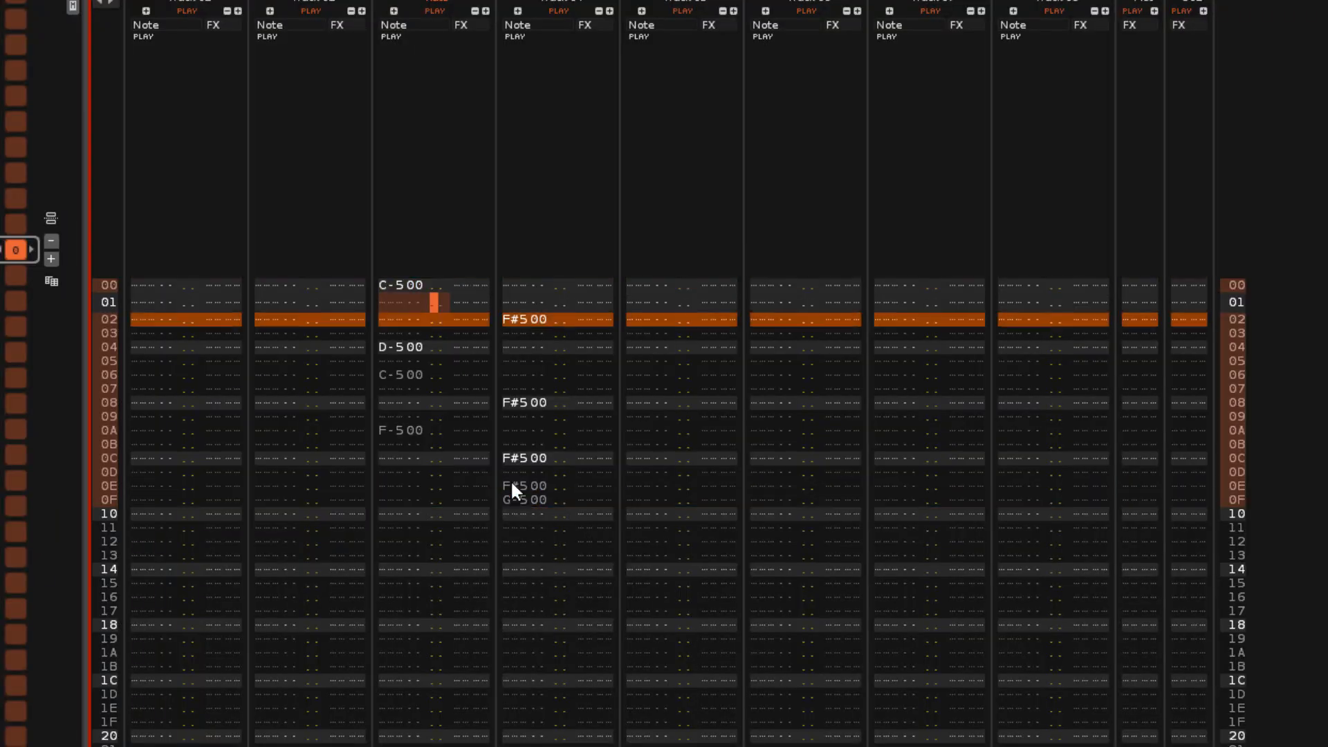
pyautogui.click(367, 401)
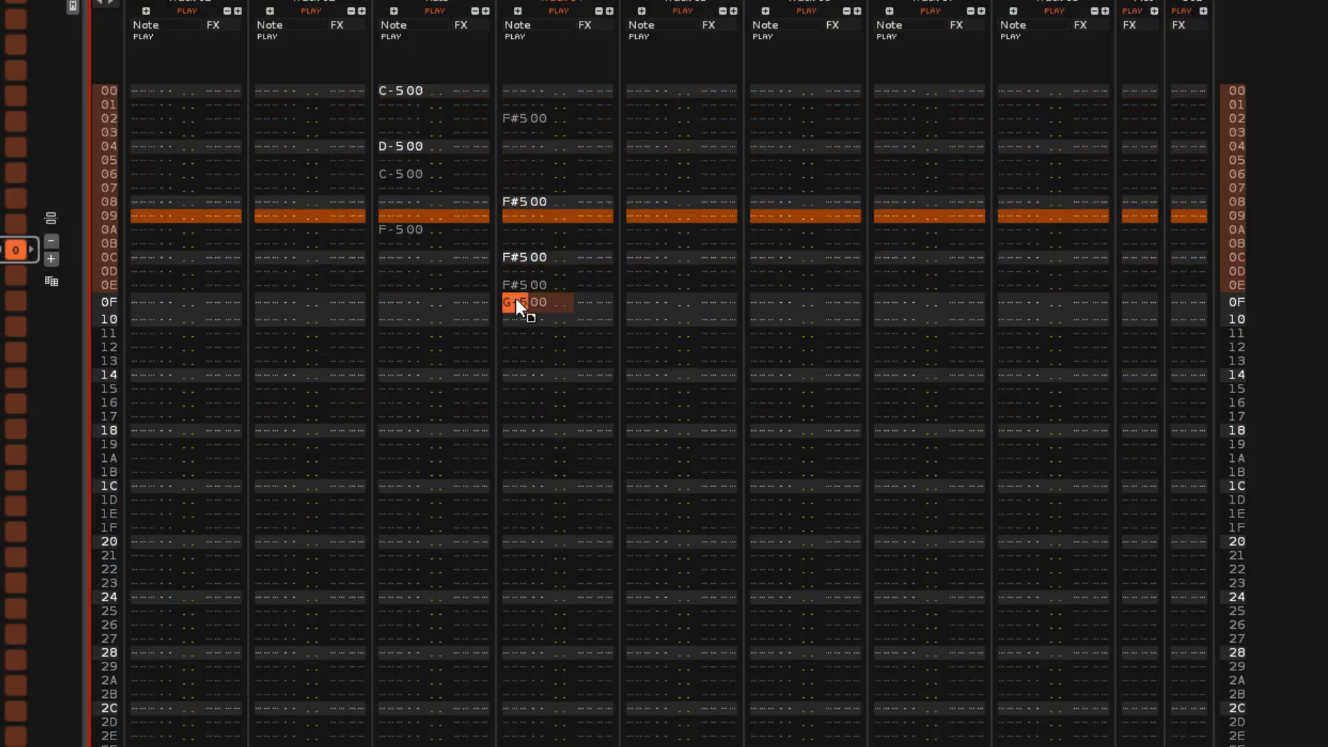
# Move the G-5 note on line 0F to the hats track and return it to Track 04.
pyautogui.moveTo(517, 305); pyautogui.dragTo(415, 305)
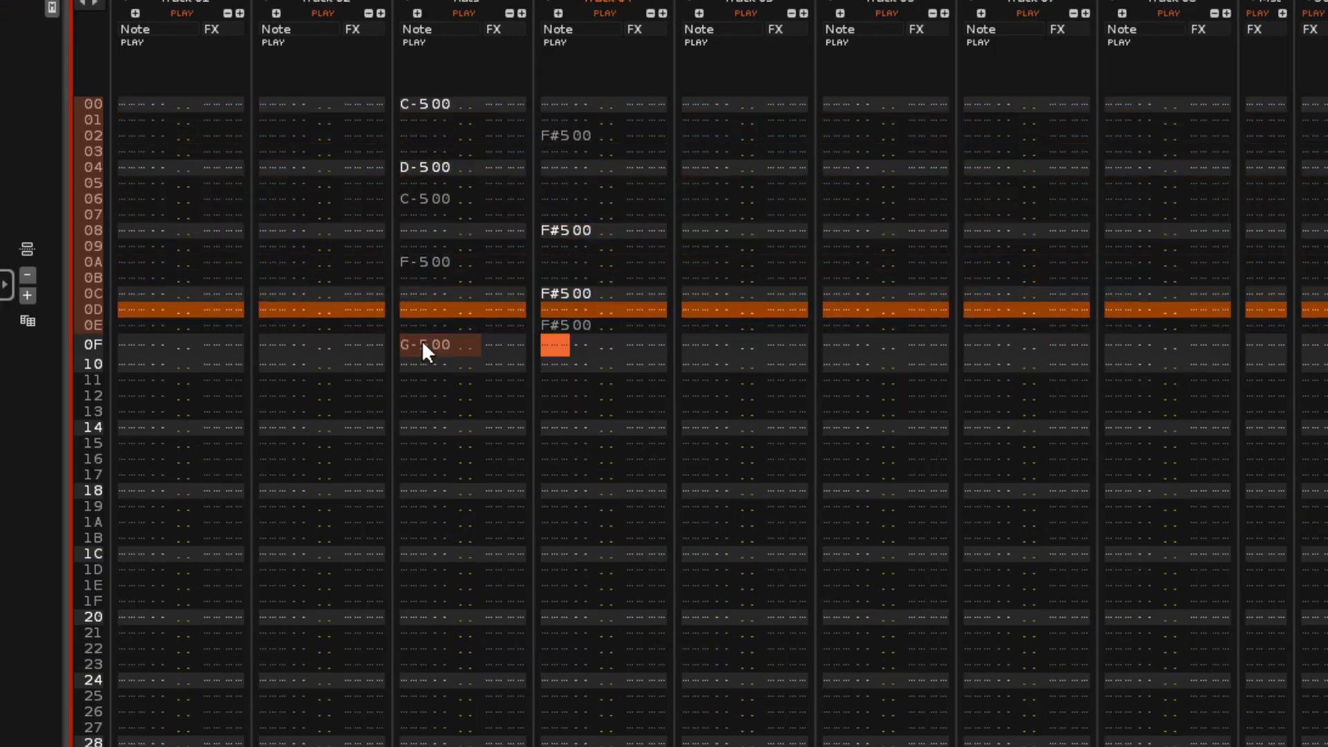
pyautogui.moveTo(427, 344); pyautogui.dragTo(546, 358)
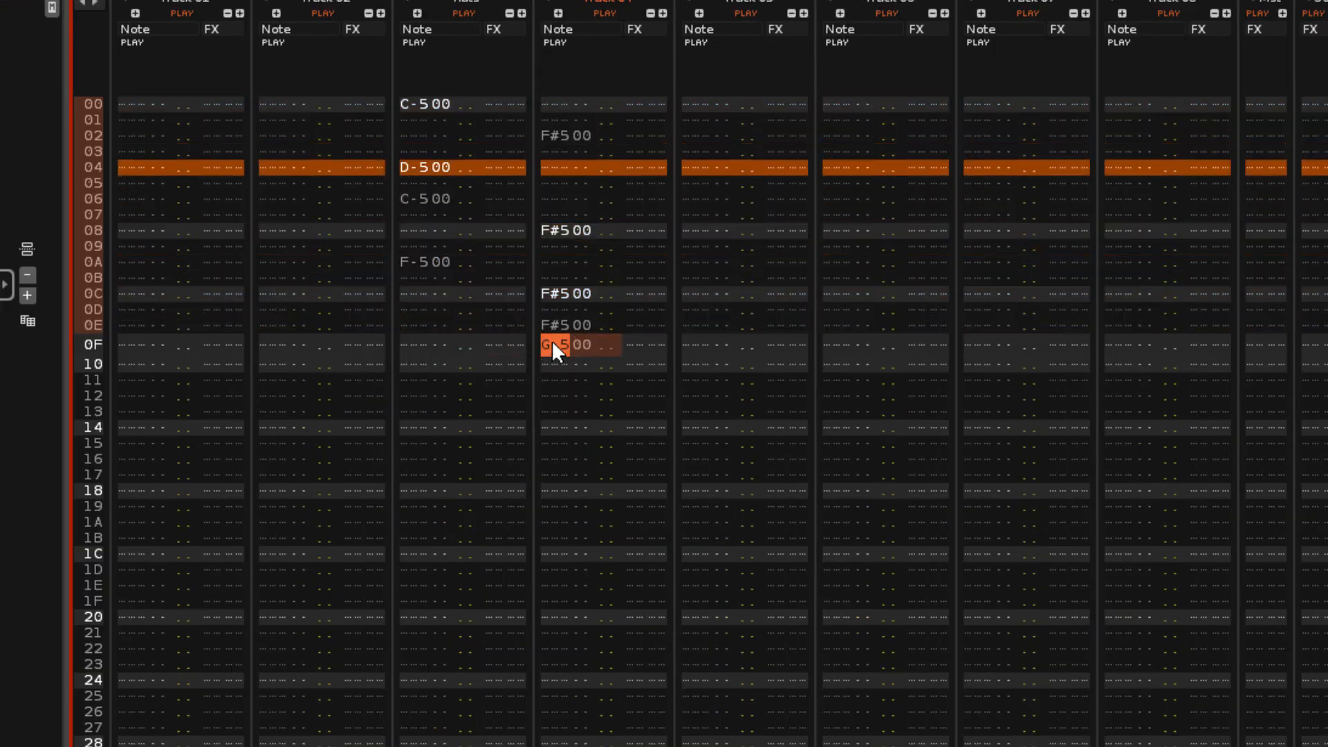
# Copy the G-5 note from line 0F of Track 04 to line 03 of the same track.
pyautogui.rightClick(554, 342)
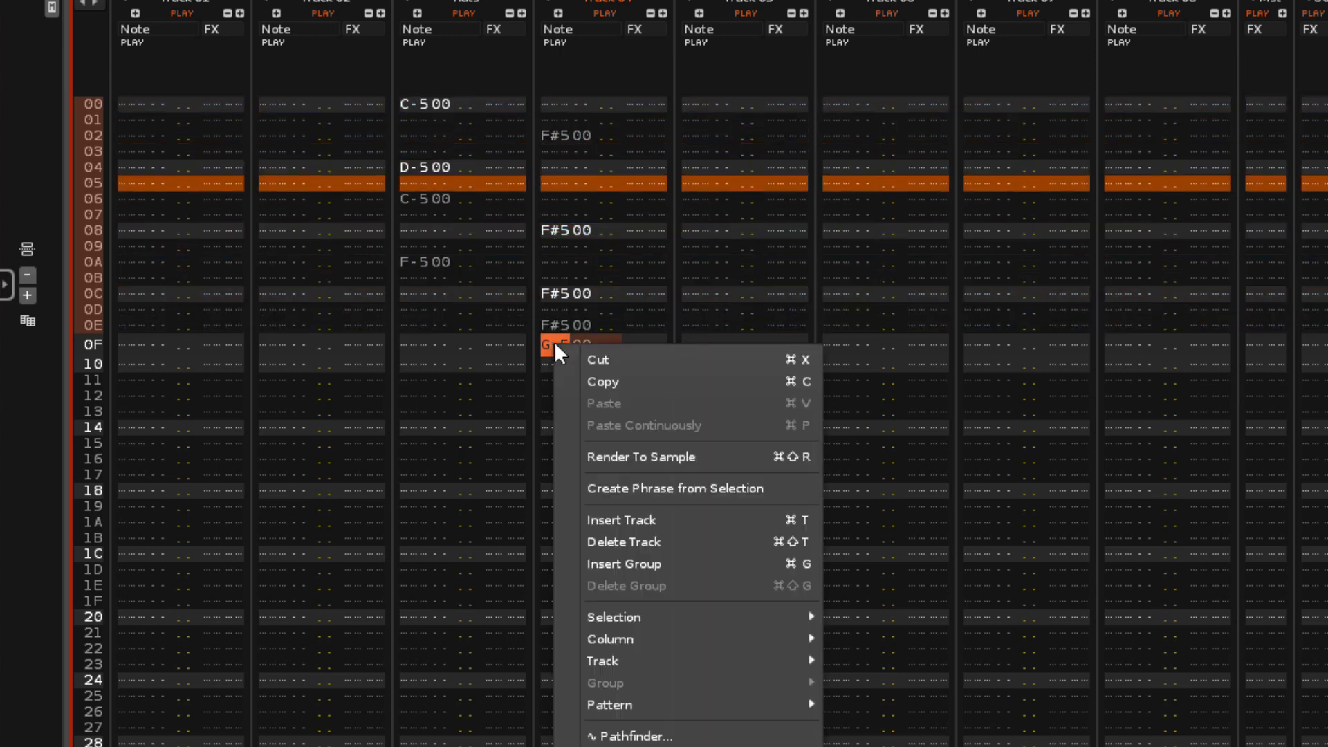
pyautogui.click(566, 379)
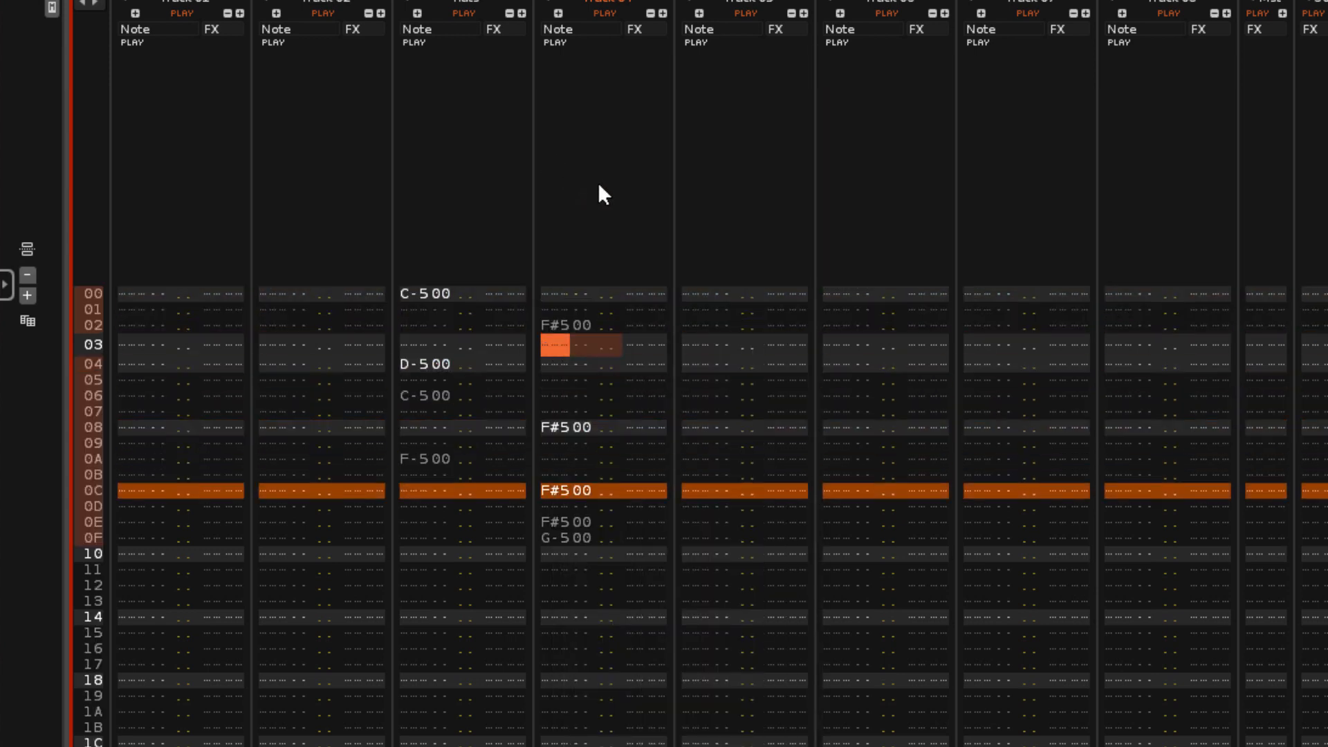
pyautogui.rightClick(552, 344)
pyautogui.click(613, 404)
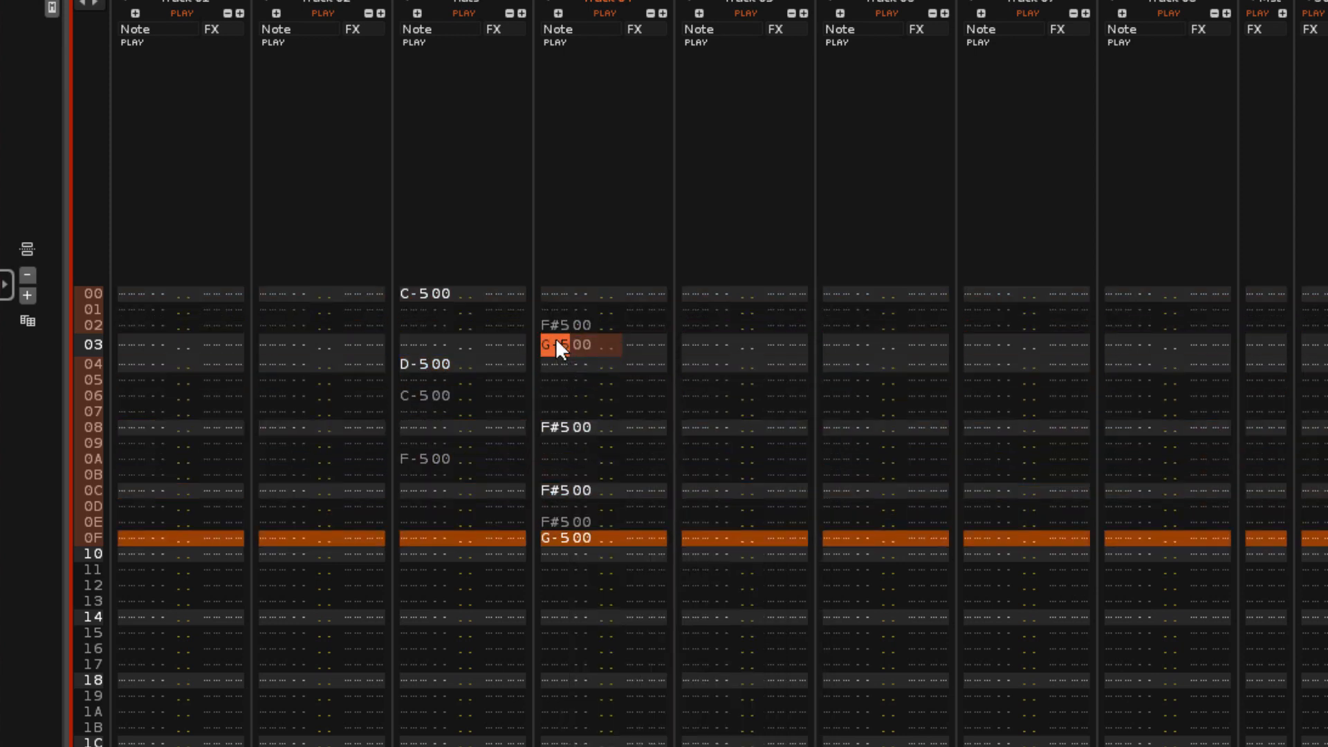
# Move the copied G-5 note down to line 05 in Track 04 and insert a note-off on line 06.
pyautogui.moveTo(559, 343); pyautogui.dragTo(562, 378)
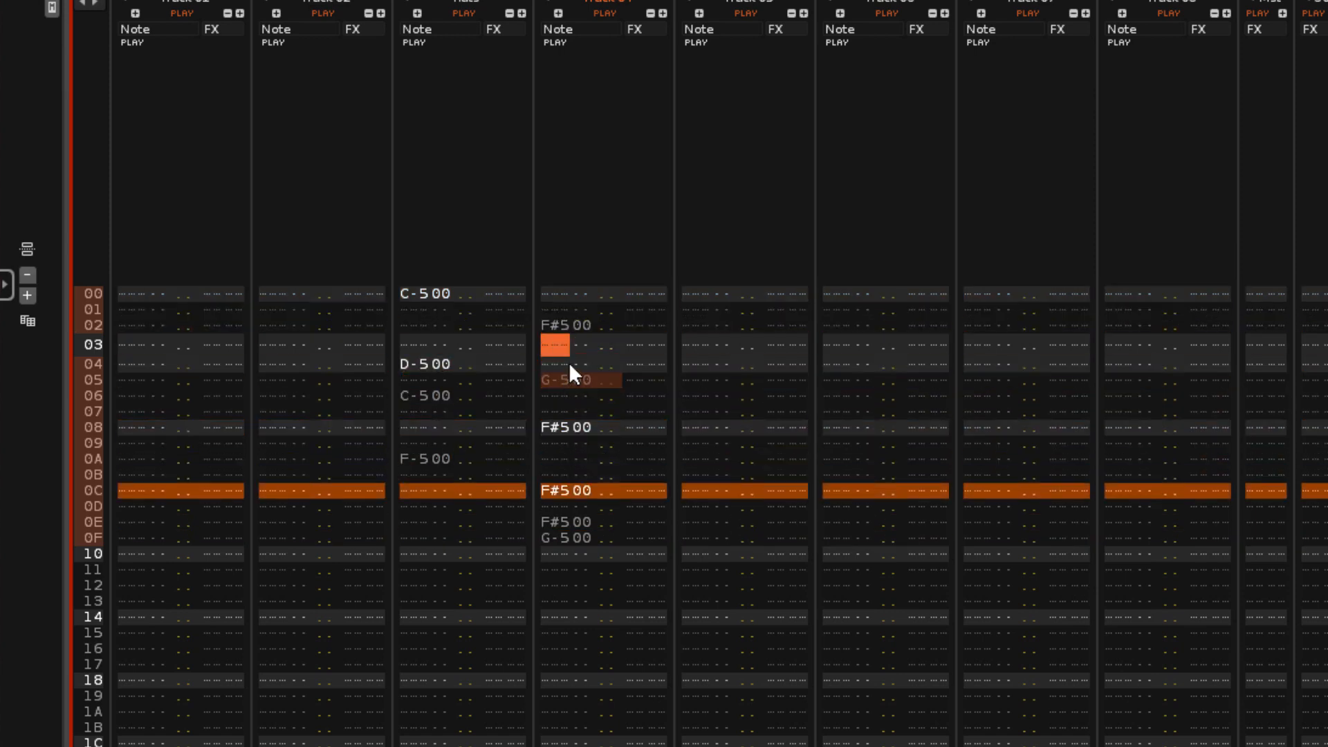
pyautogui.scroll(-3, 569, 363)
pyautogui.press('capslock')
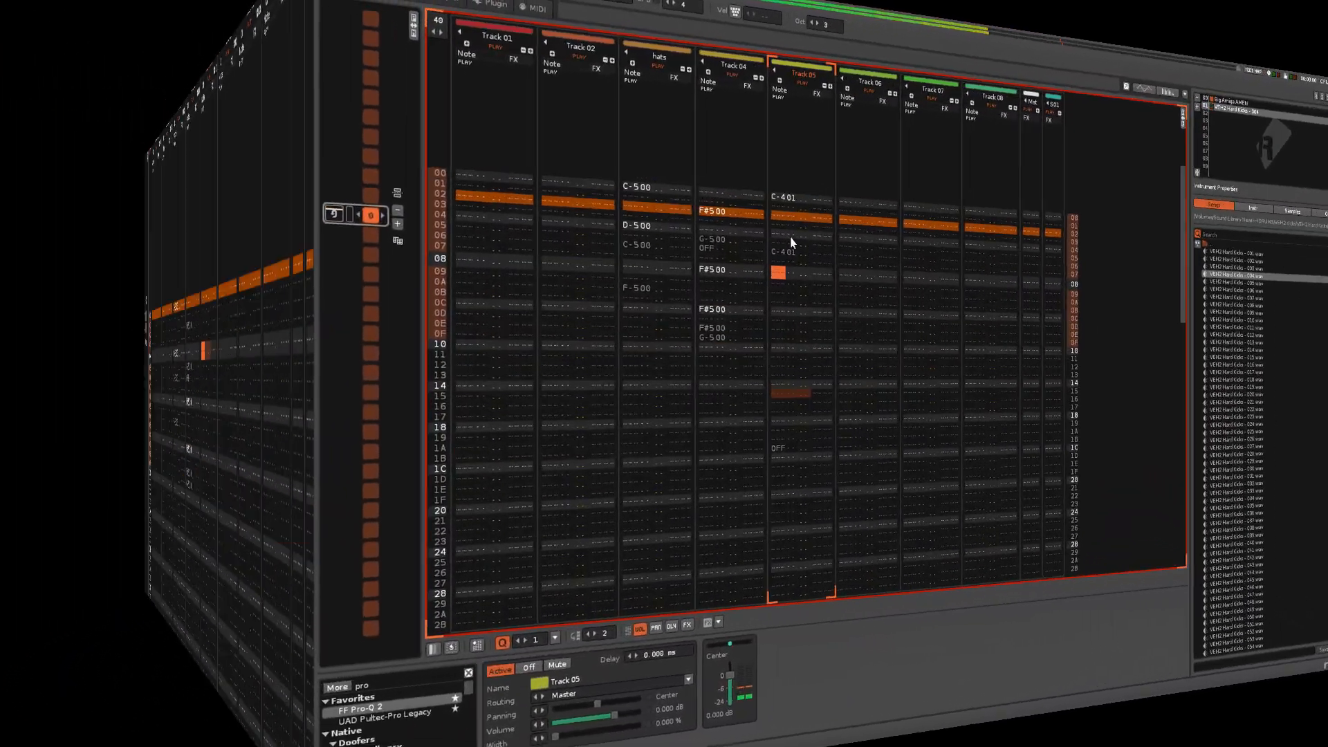
pyautogui.press('Right')
pyautogui.press('Right')
pyautogui.press('Right')
pyautogui.press('Right')
pyautogui.press('Right')
pyautogui.press('Right')
pyautogui.press('Right')
pyautogui.press('Right')
pyautogui.press('Right')
pyautogui.press('Right')
pyautogui.press('Right')
pyautogui.press('Right')
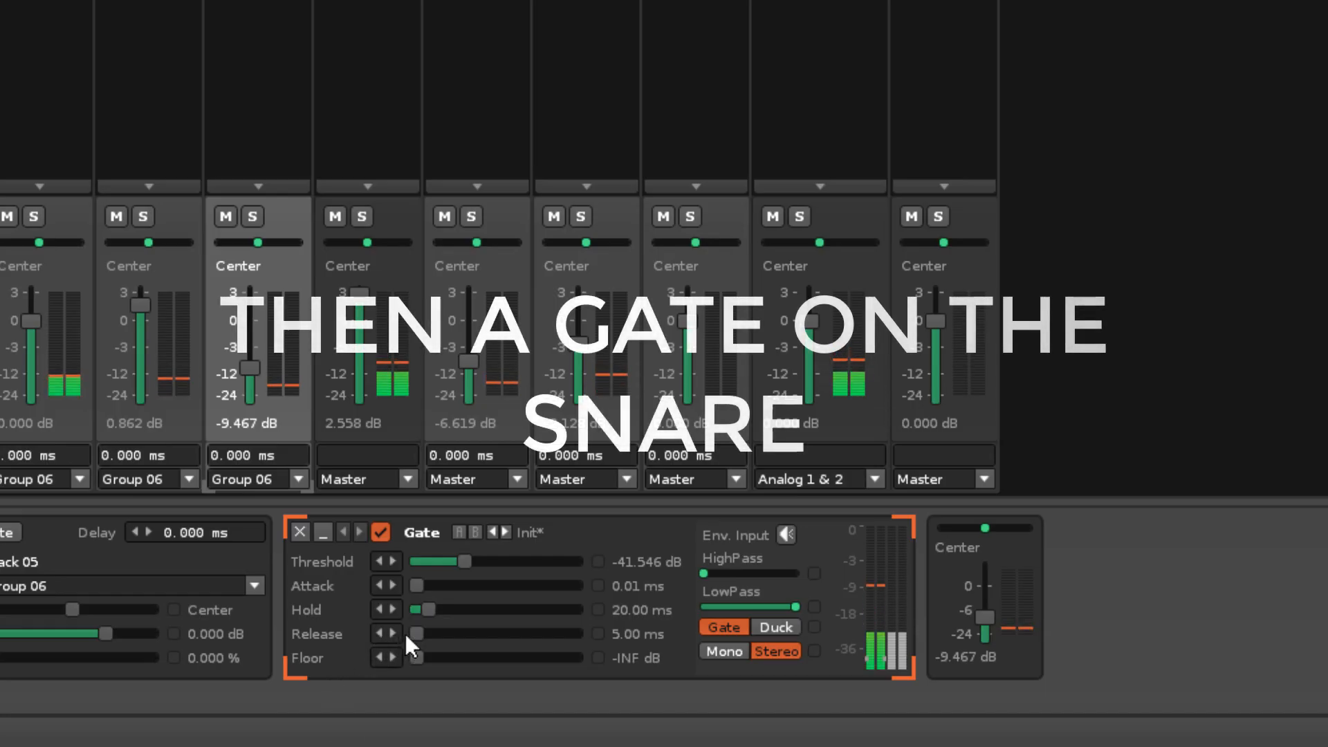
# Set the release of Track 05's Gate to 1171.10 ms and its threshold to about -19.2 dB.
pyautogui.moveTo(415, 633); pyautogui.dragTo(542, 634)
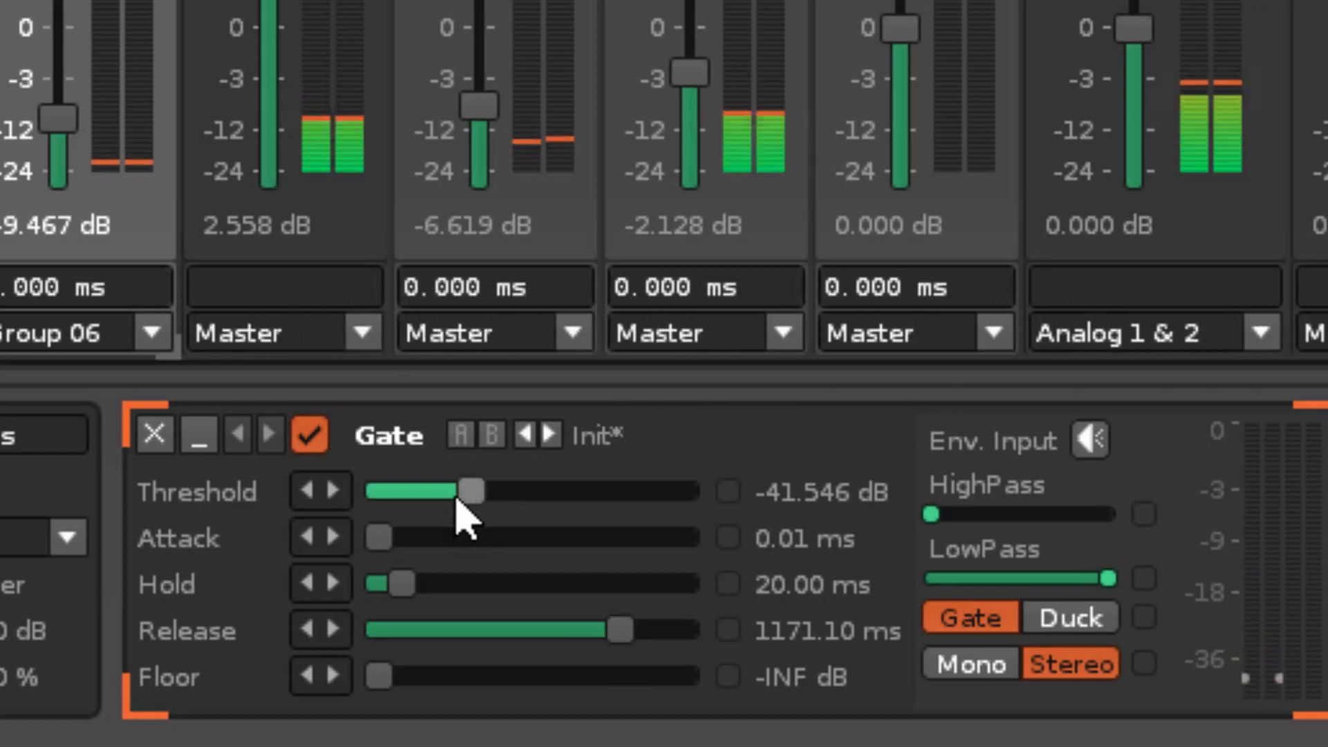
pyautogui.moveTo(460, 493); pyautogui.dragTo(661, 492)
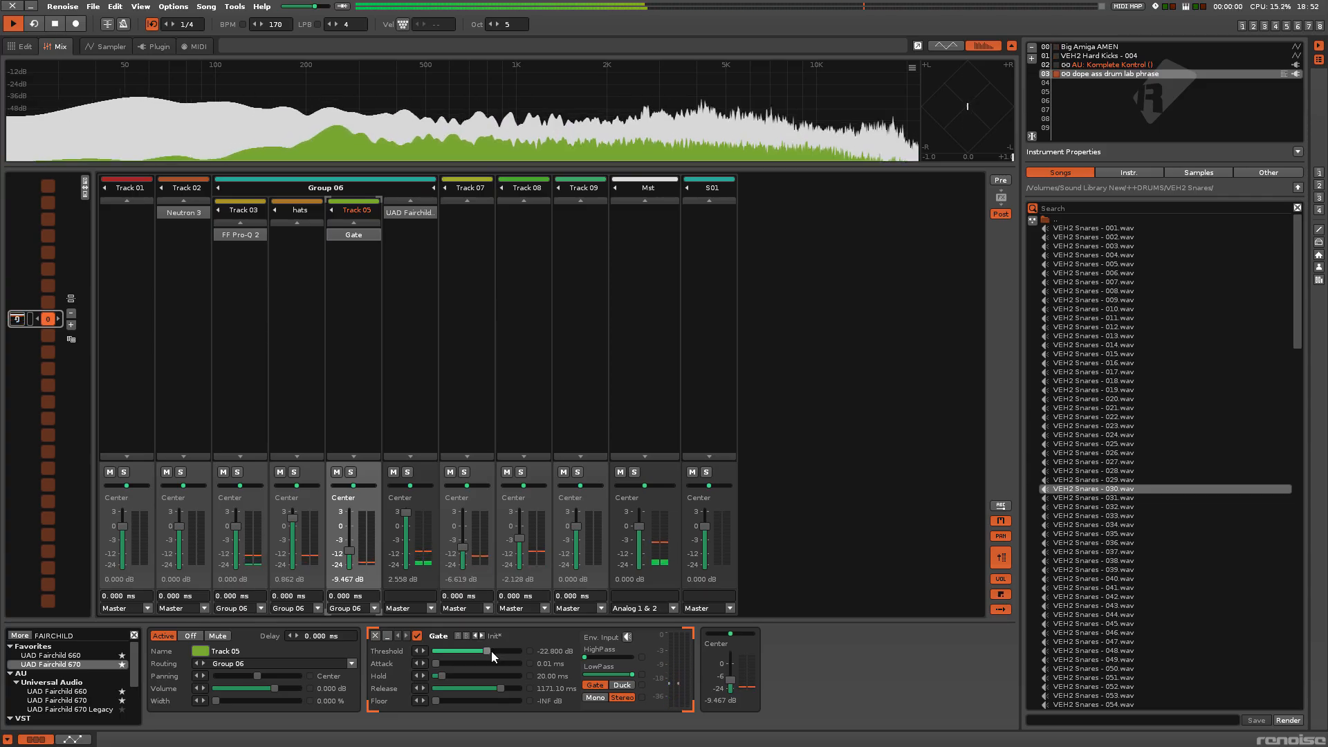
pyautogui.moveTo(581, 492); pyautogui.dragTo(609, 492)
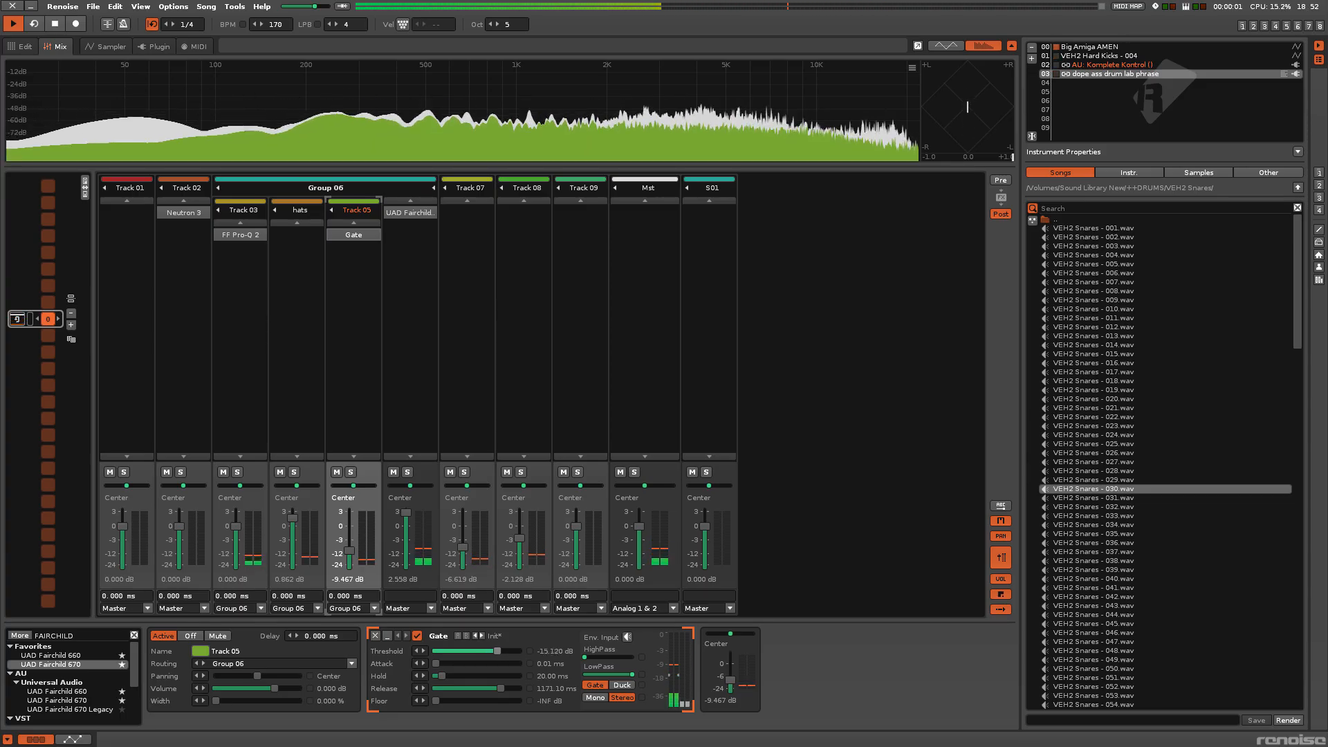
pyautogui.moveTo(504, 649); pyautogui.dragTo(492, 650)
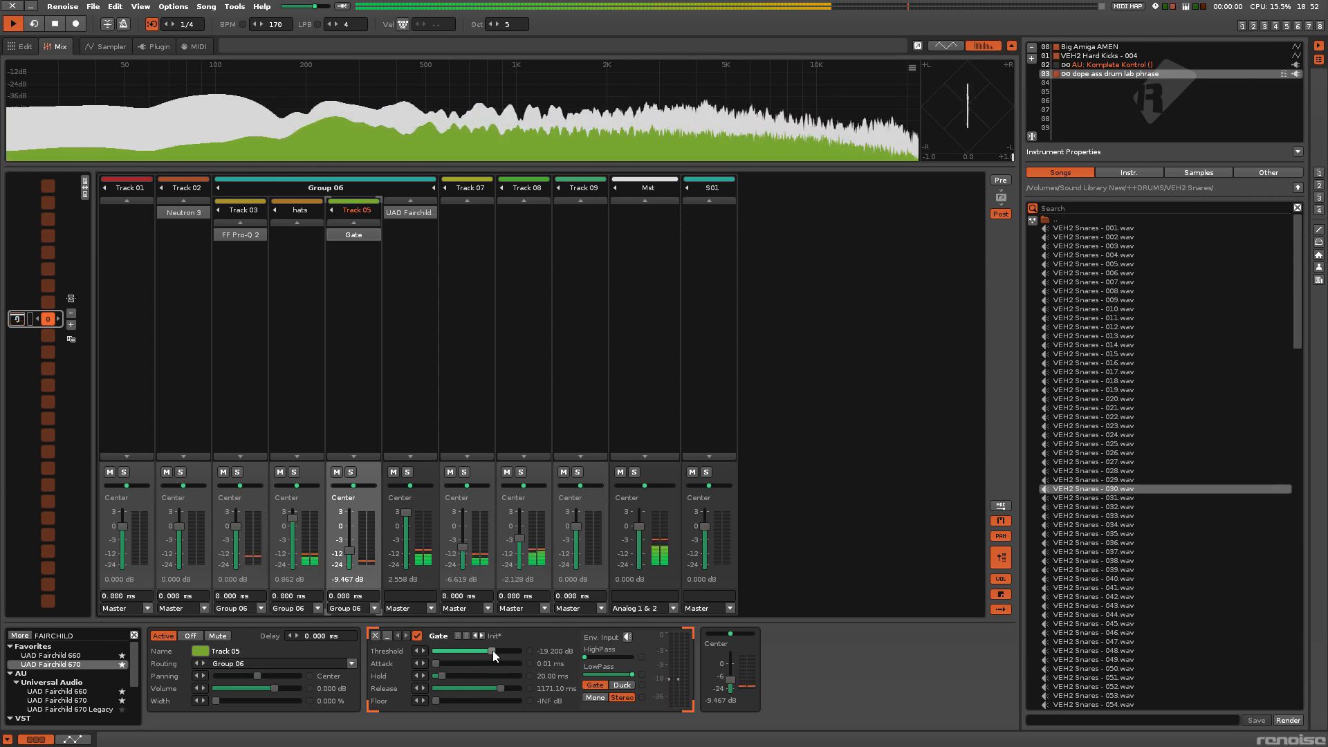
# Stop playback and render the selected block on lines 00 to 10, spanning Track 01 through Track 08, to a sample.
pyautogui.press('space')
pyautogui.press('F2')
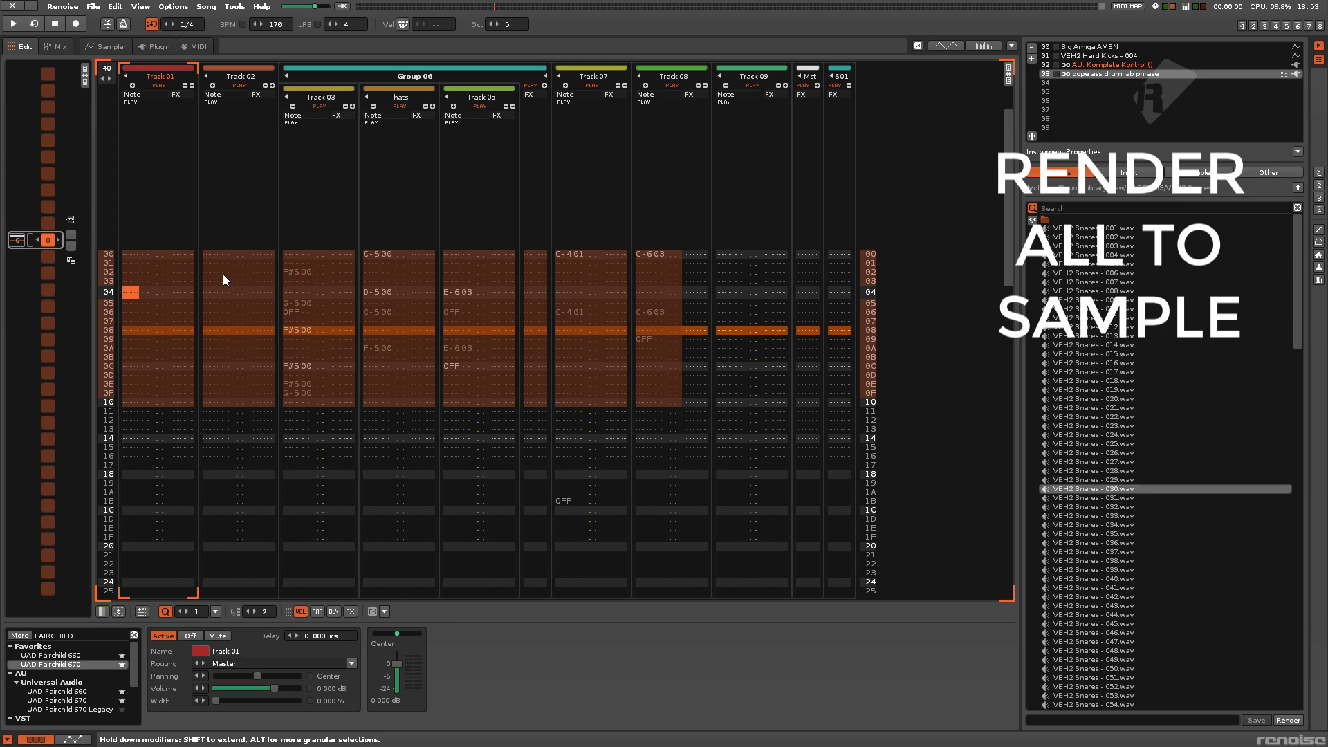
pyautogui.scroll(5, 223, 279)
pyautogui.scroll(-2, 146, 294)
pyautogui.scroll(1, 139, 285)
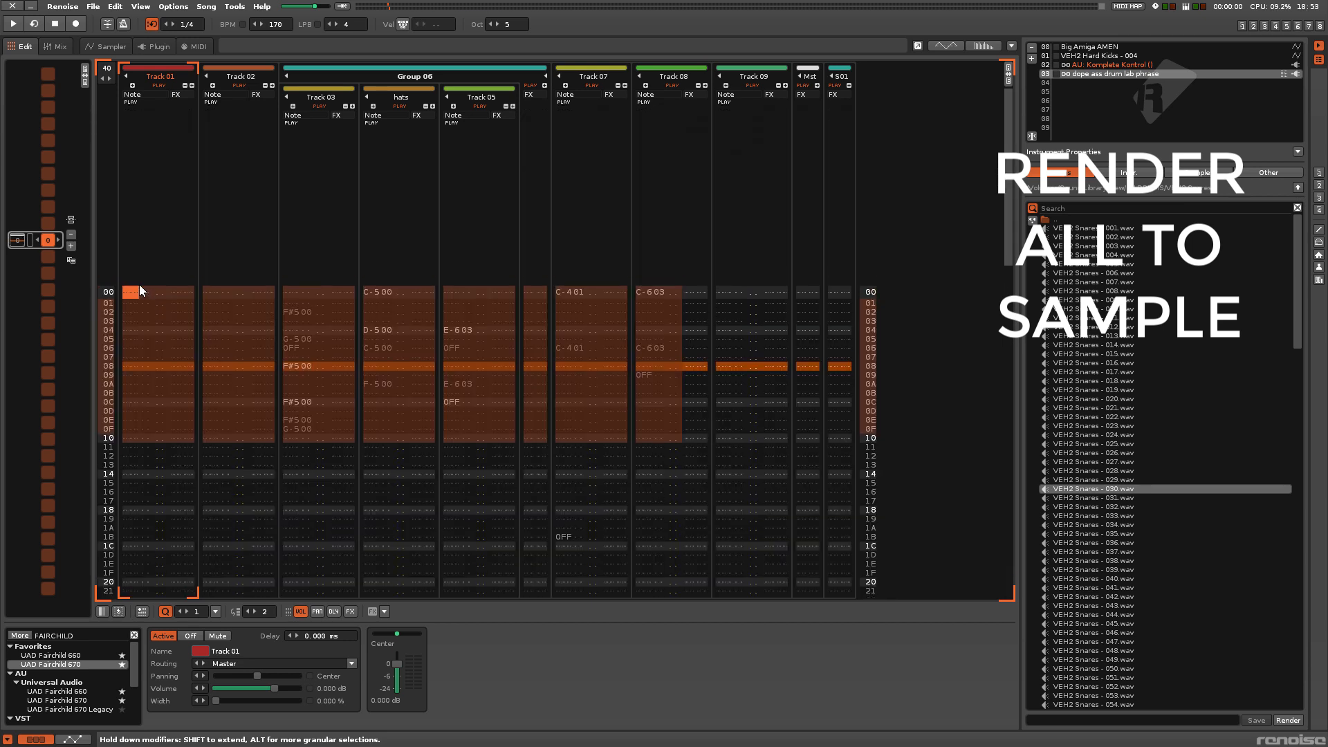
pyautogui.rightClick(139, 284)
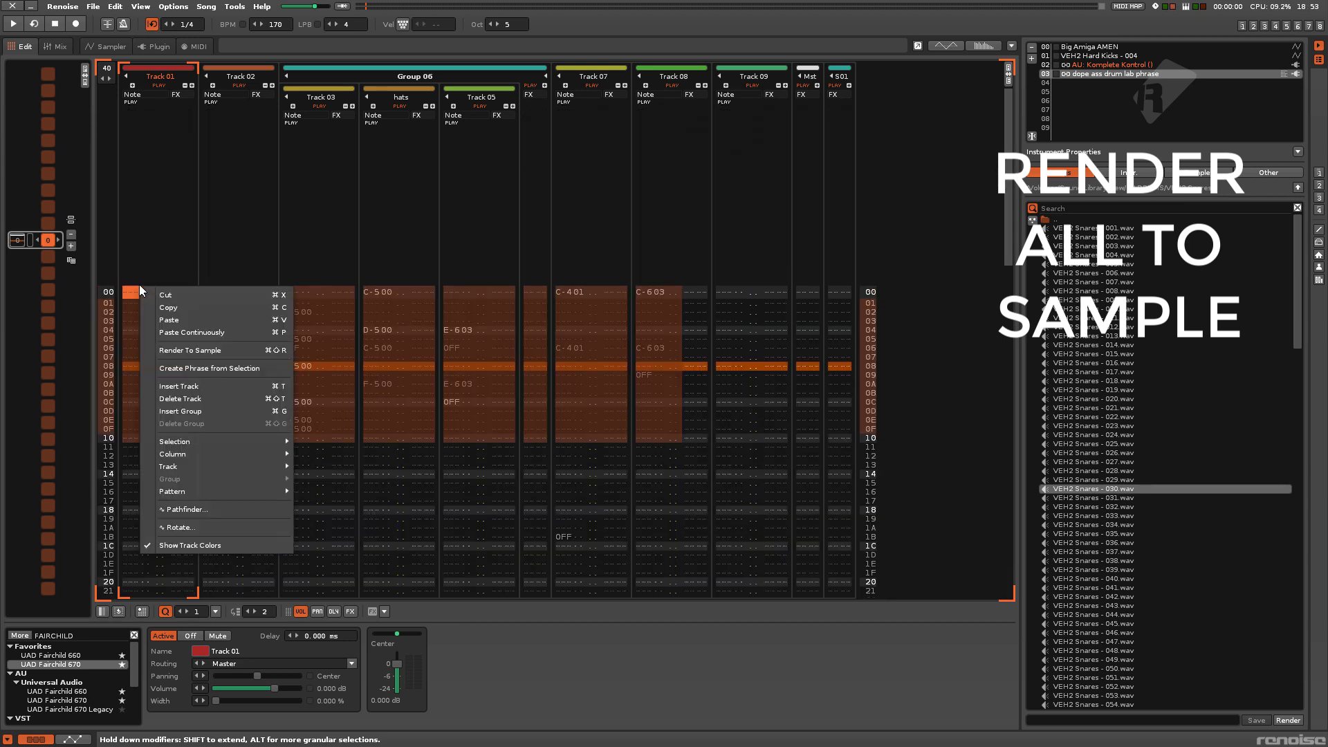
pyautogui.click(219, 352)
# Audition the rendered drum sample and examine its waveform in the sample editor.
pyautogui.doubleClick(1116, 84)
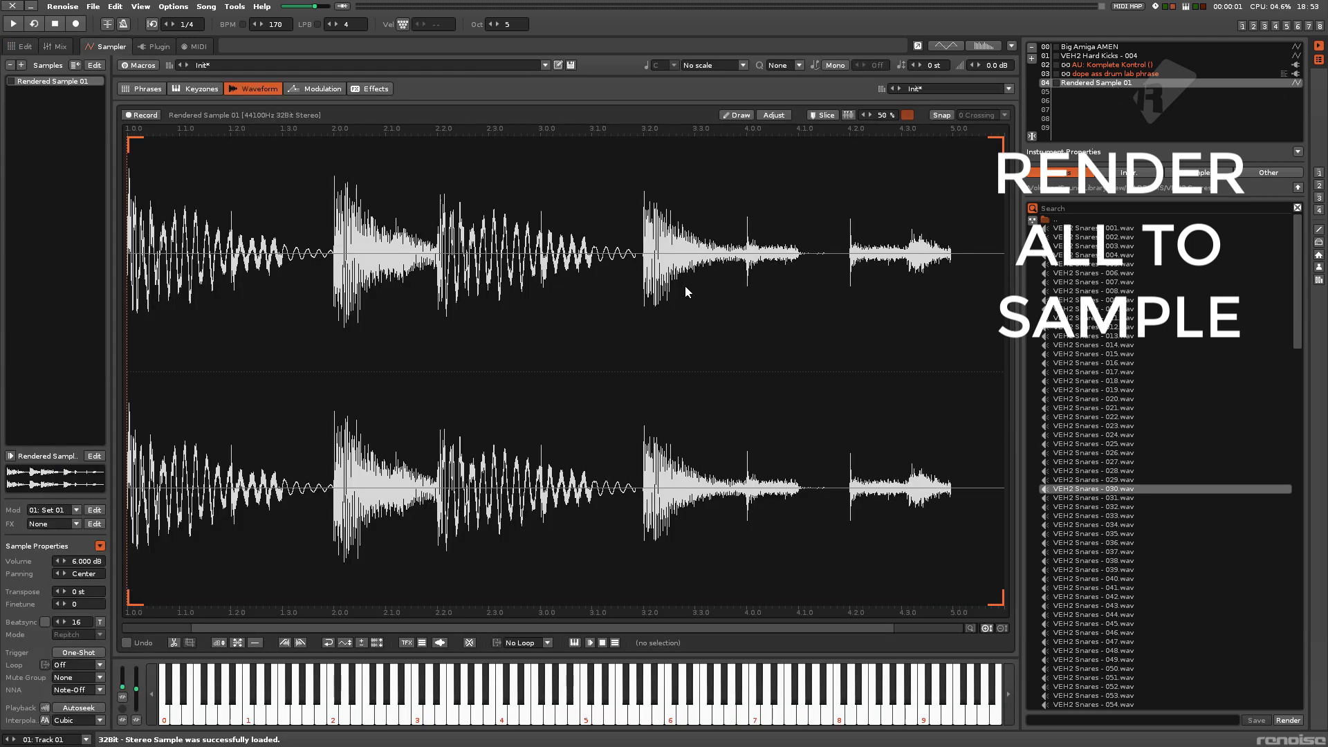
pyautogui.press('z')
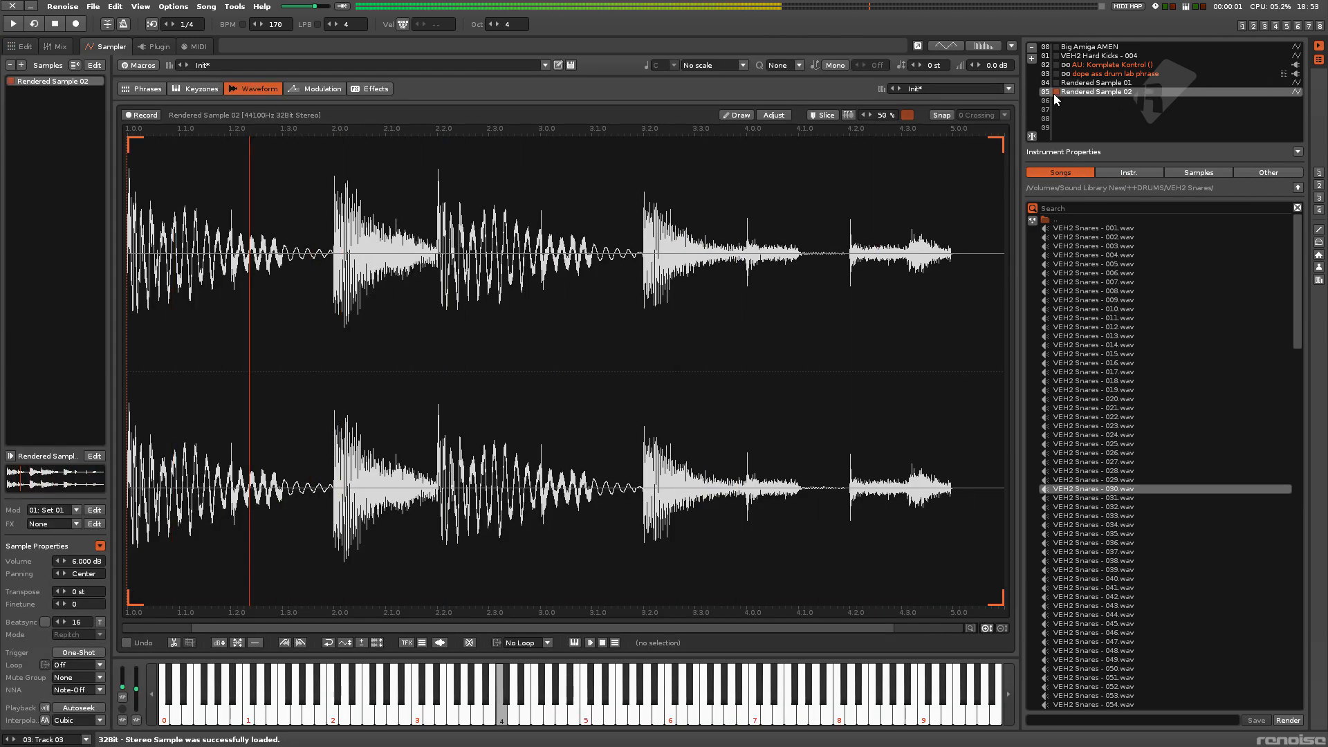
pyautogui.press('z')
pyautogui.press('F2')
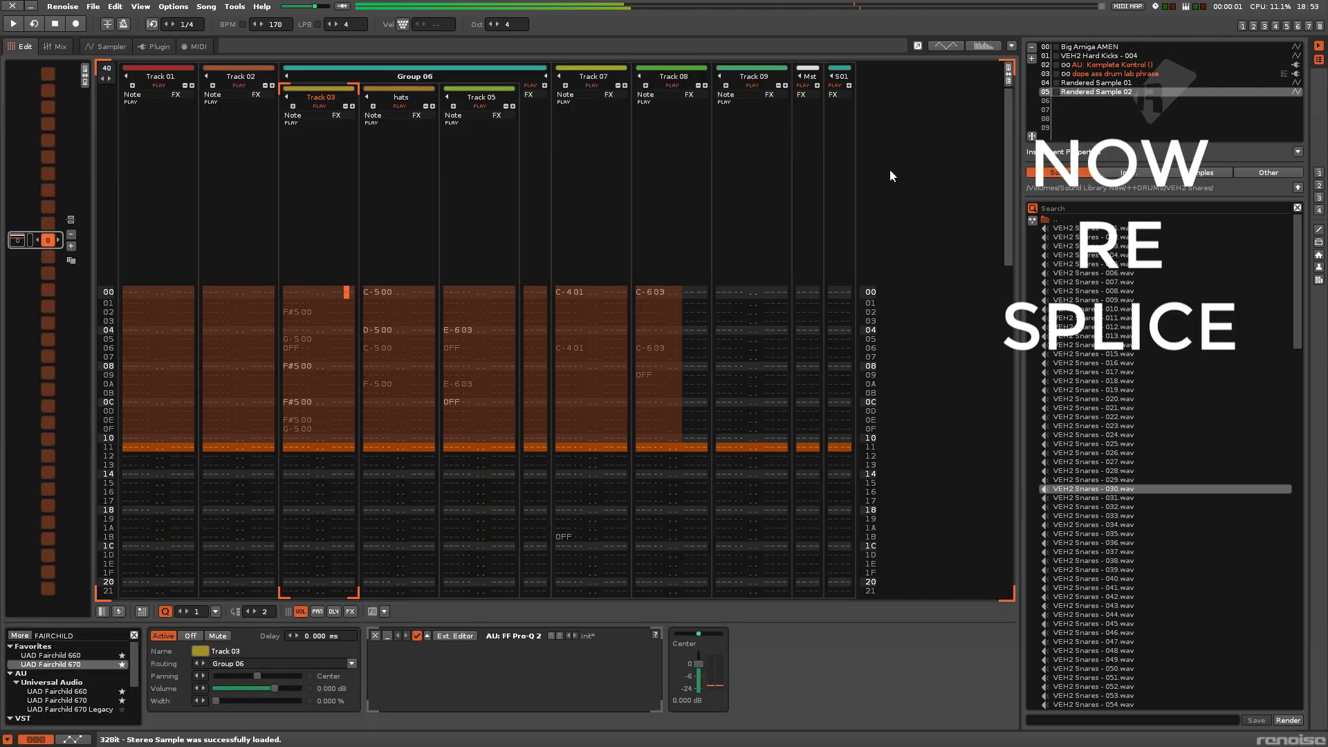
pyautogui.click(731, 303)
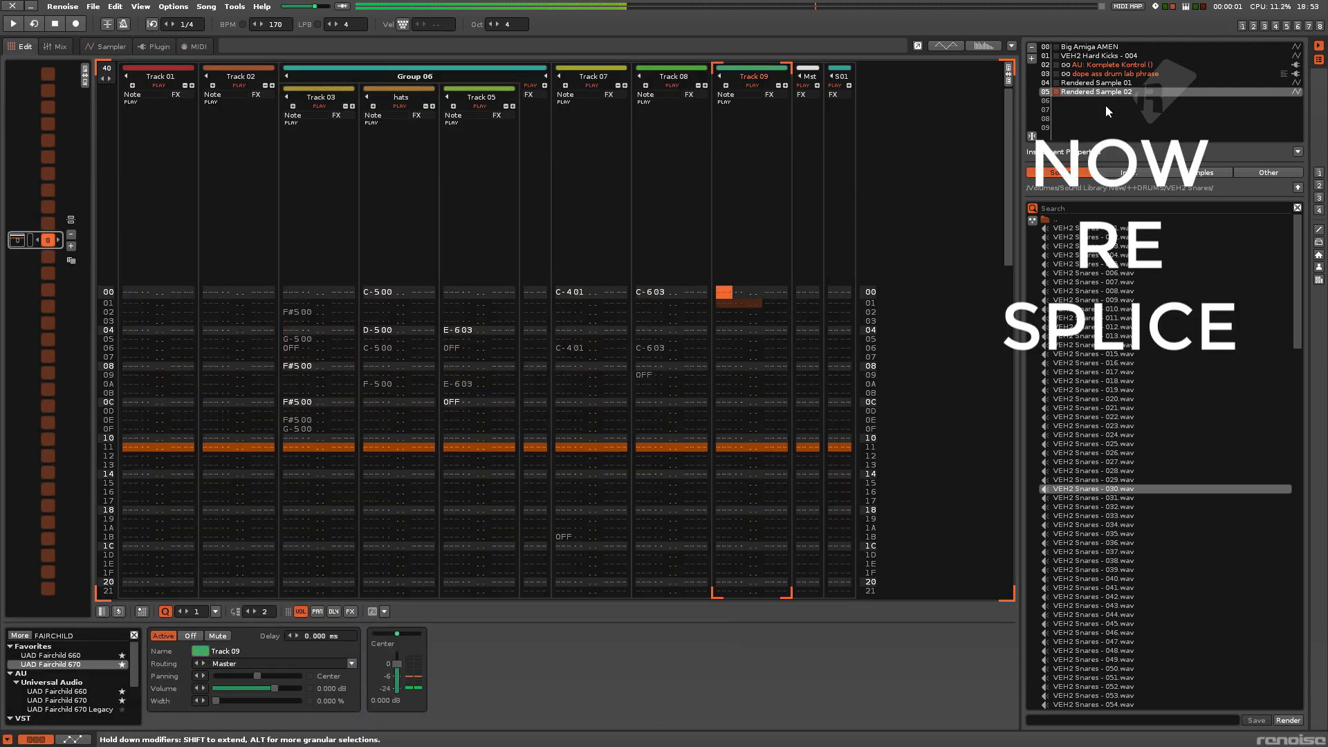
pyautogui.doubleClick(1089, 93)
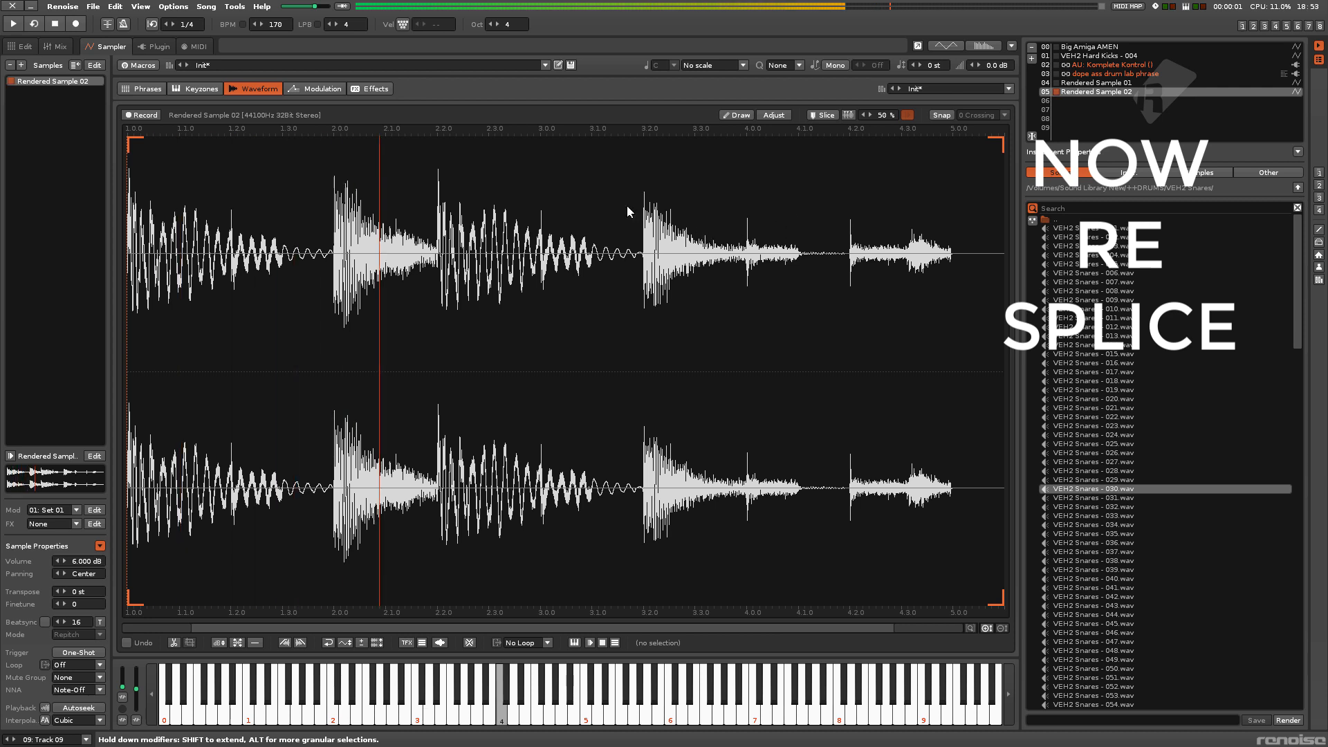
pyautogui.press('z')
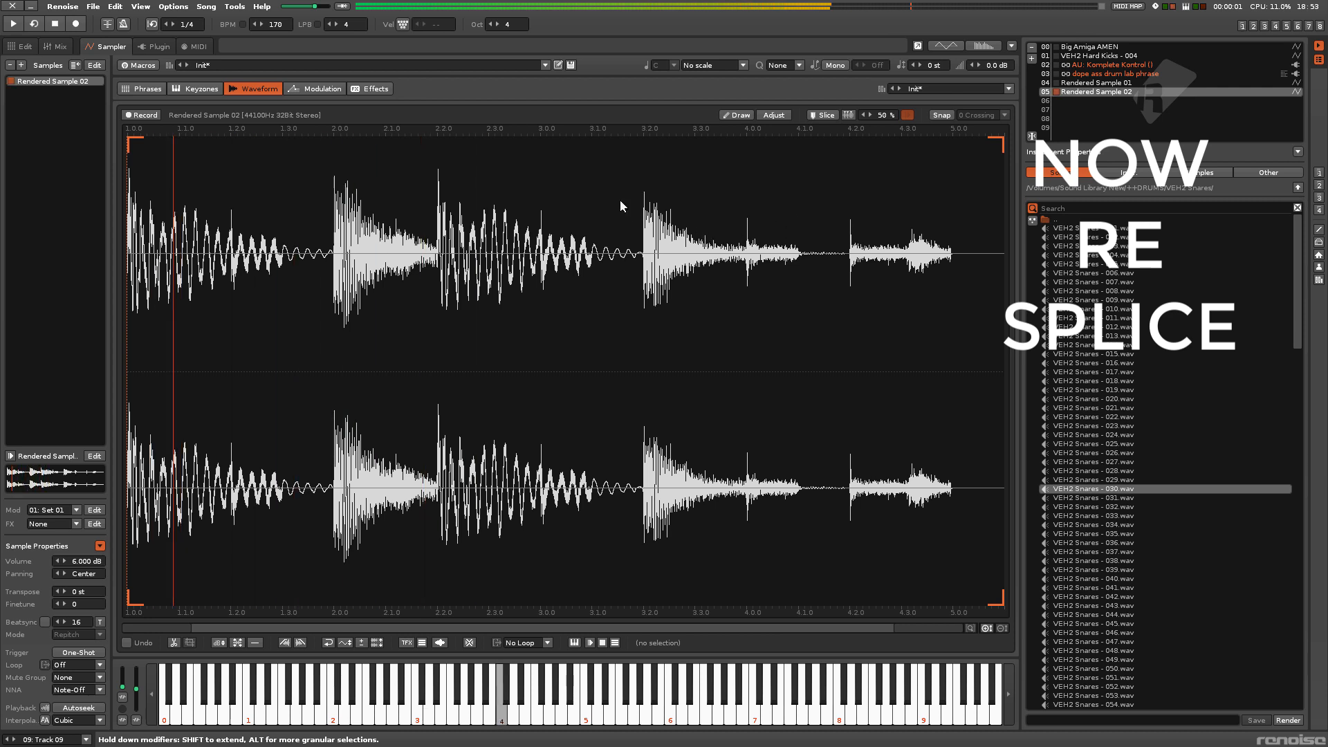
# Auto-slice Rendered Sample 02 at 50 % sensitivity and audition the first slices.
pyautogui.click(843, 119)
pyautogui.press('q')
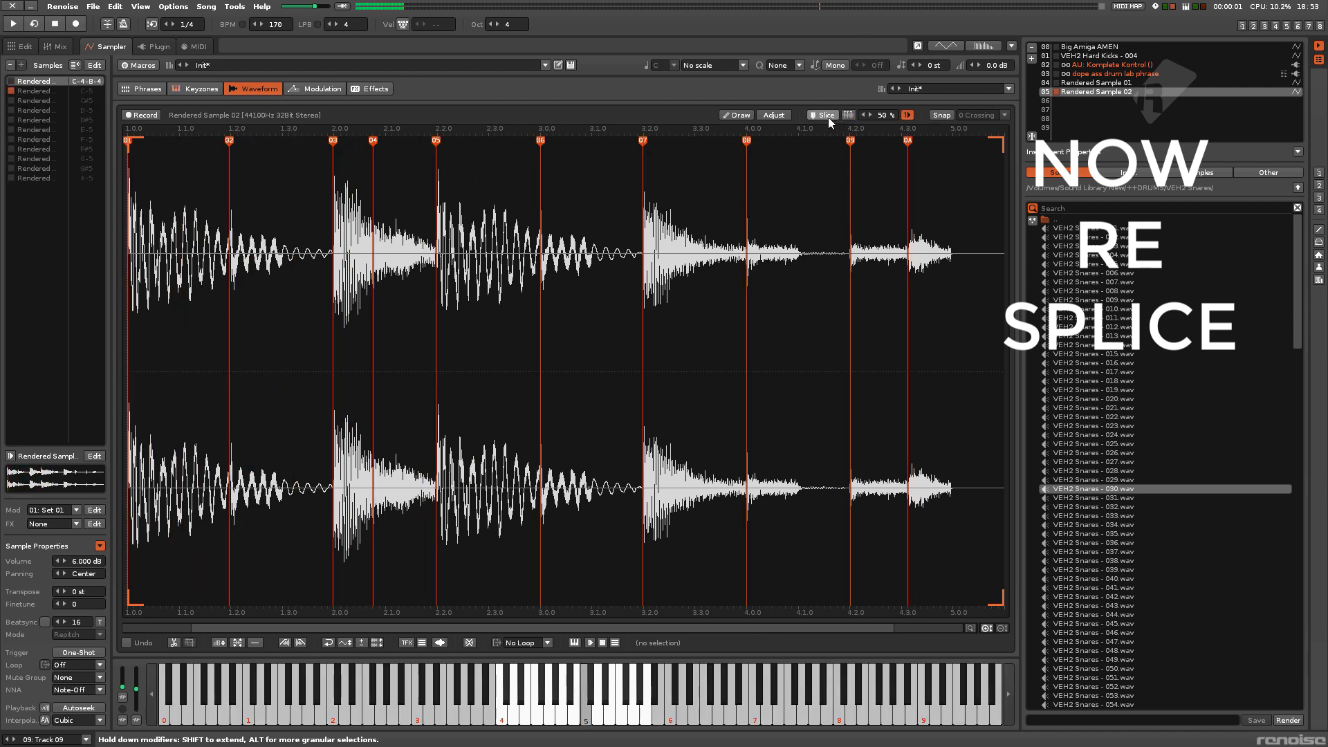
pyautogui.press('2')
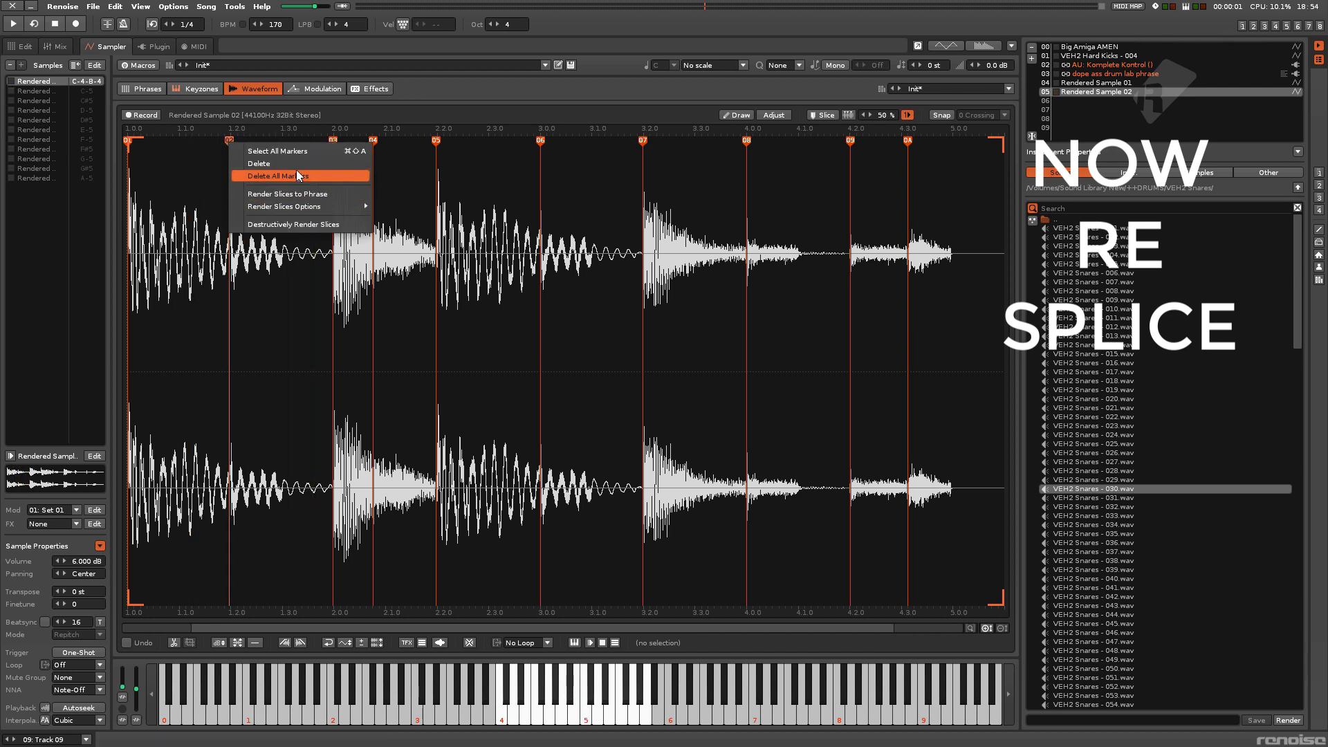
# Delete five surplus slice markers from Rendered Sample 02: the original markers 02, 04, 05, 06 and 08.
pyautogui.click(297, 166)
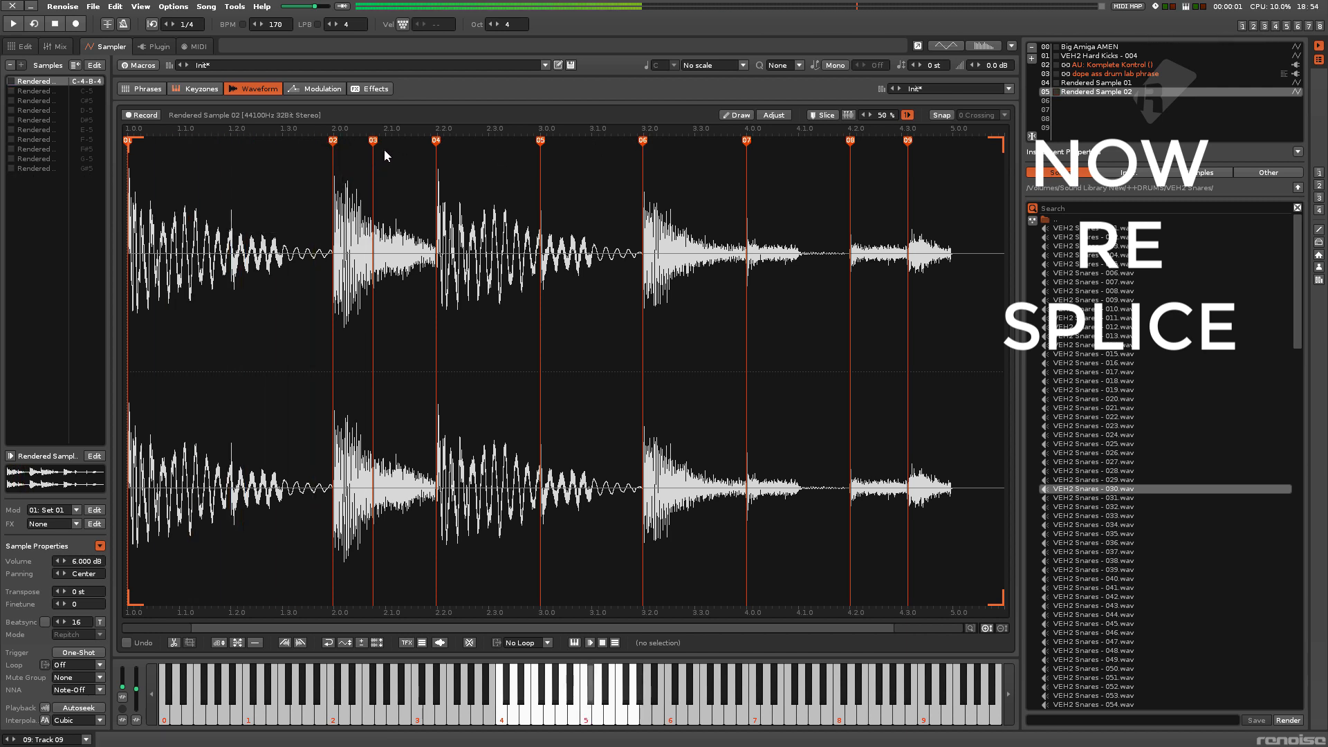
pyautogui.rightClick(434, 142)
pyautogui.click(563, 171)
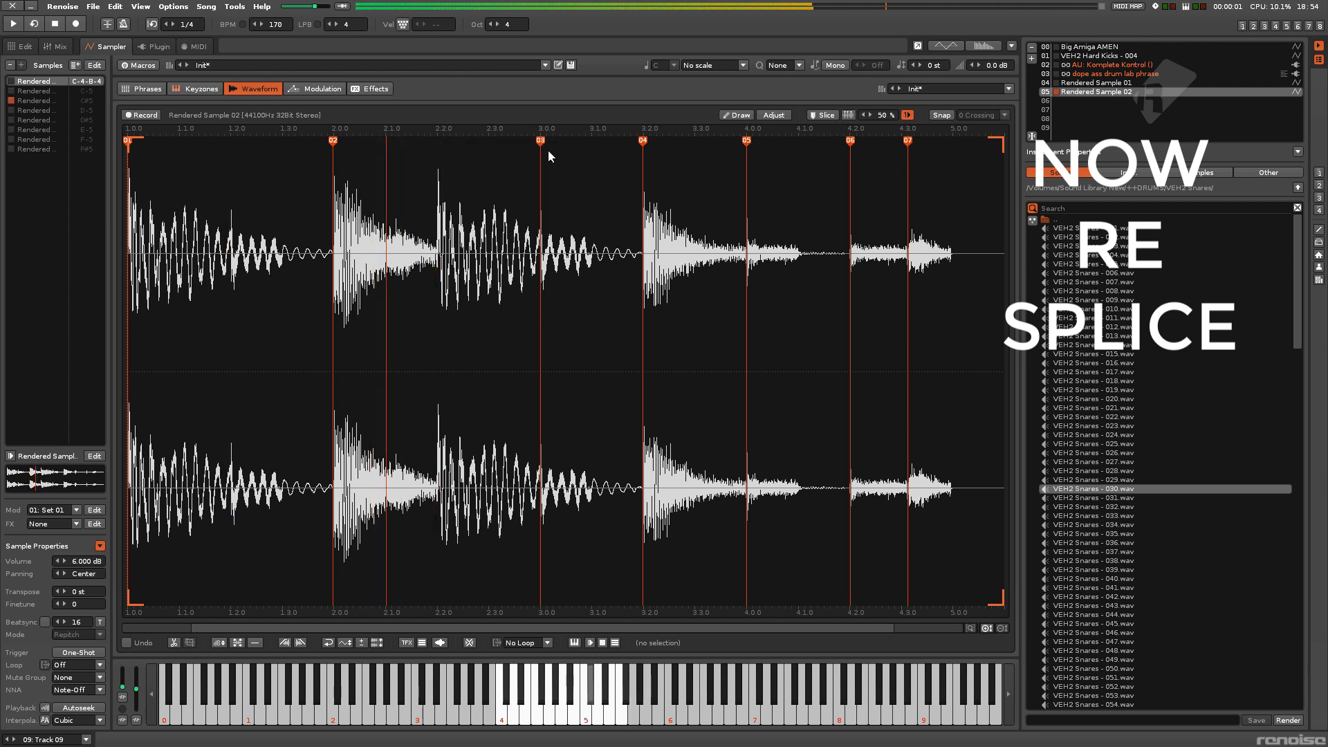
pyautogui.click(571, 160)
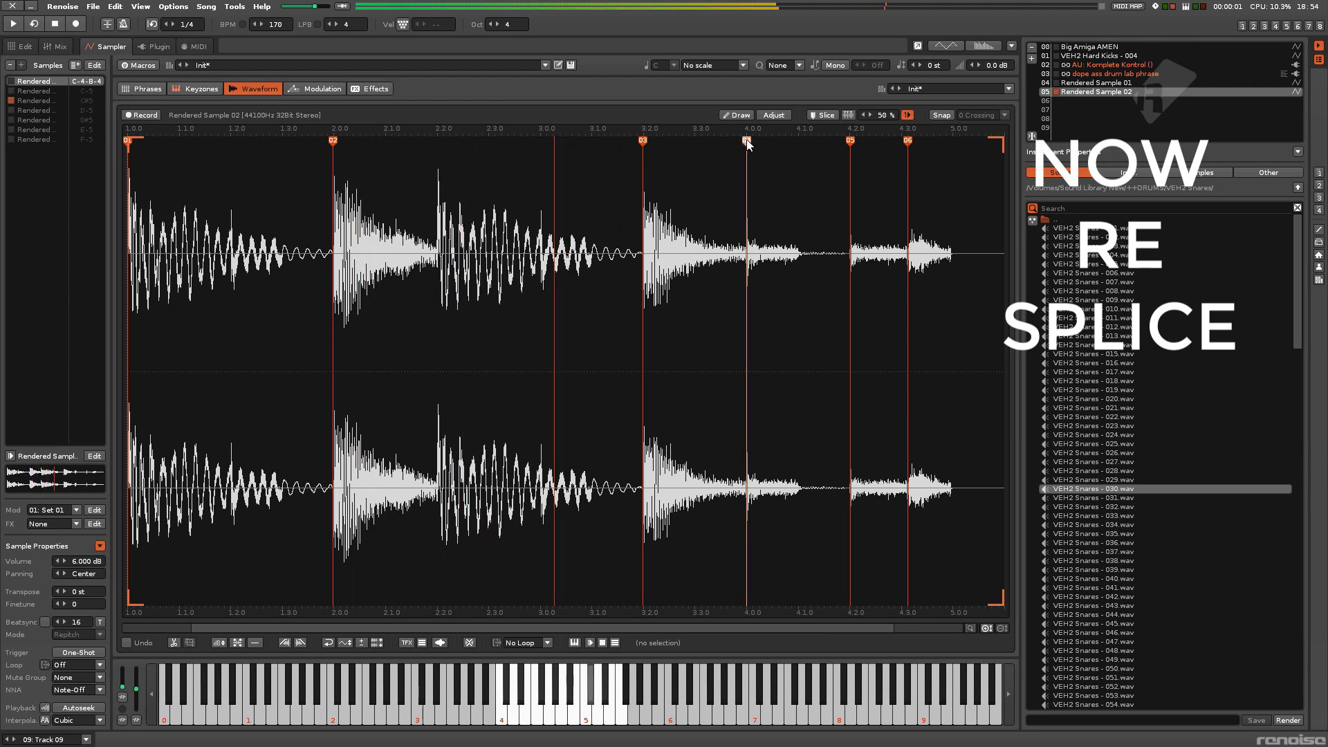
pyautogui.click(769, 162)
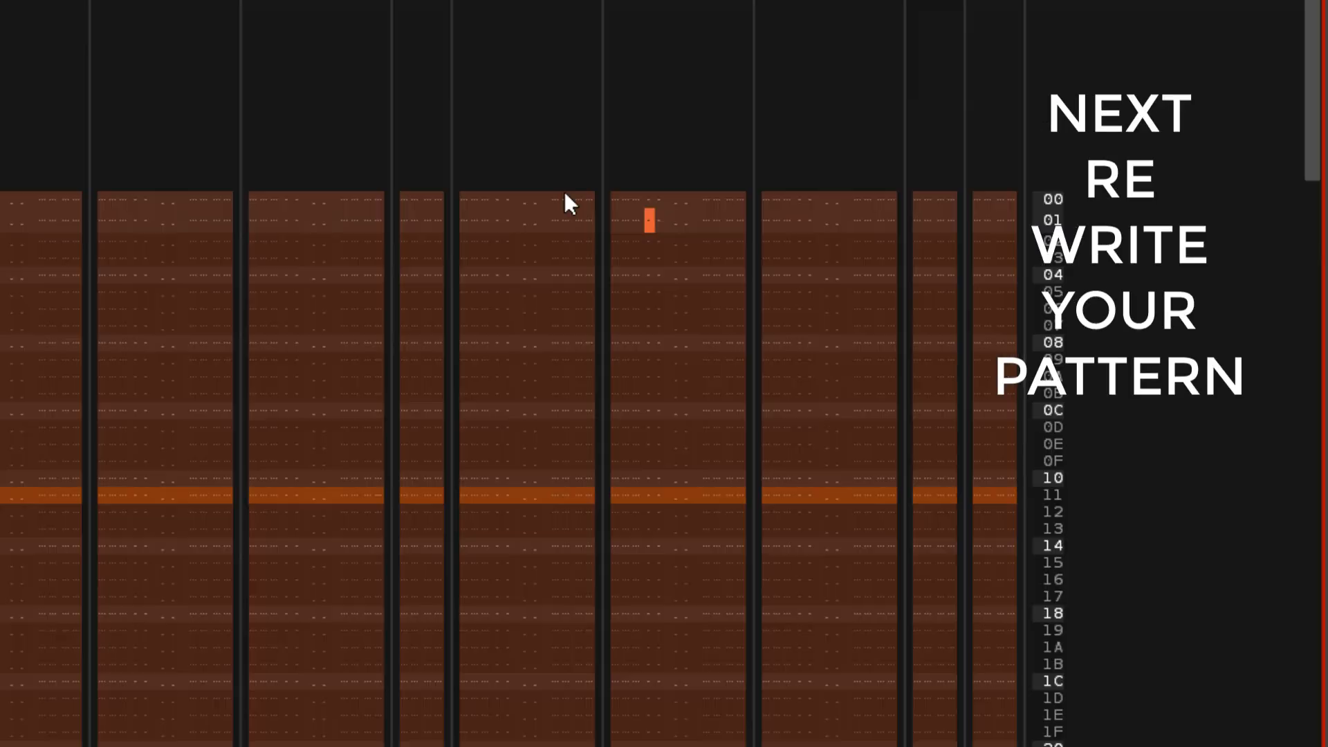
# Enter C-5 on line 00 and C#5 on line 04 of Track 08 using instrument 05.
pyautogui.press('Up')
pyautogui.press('Up')
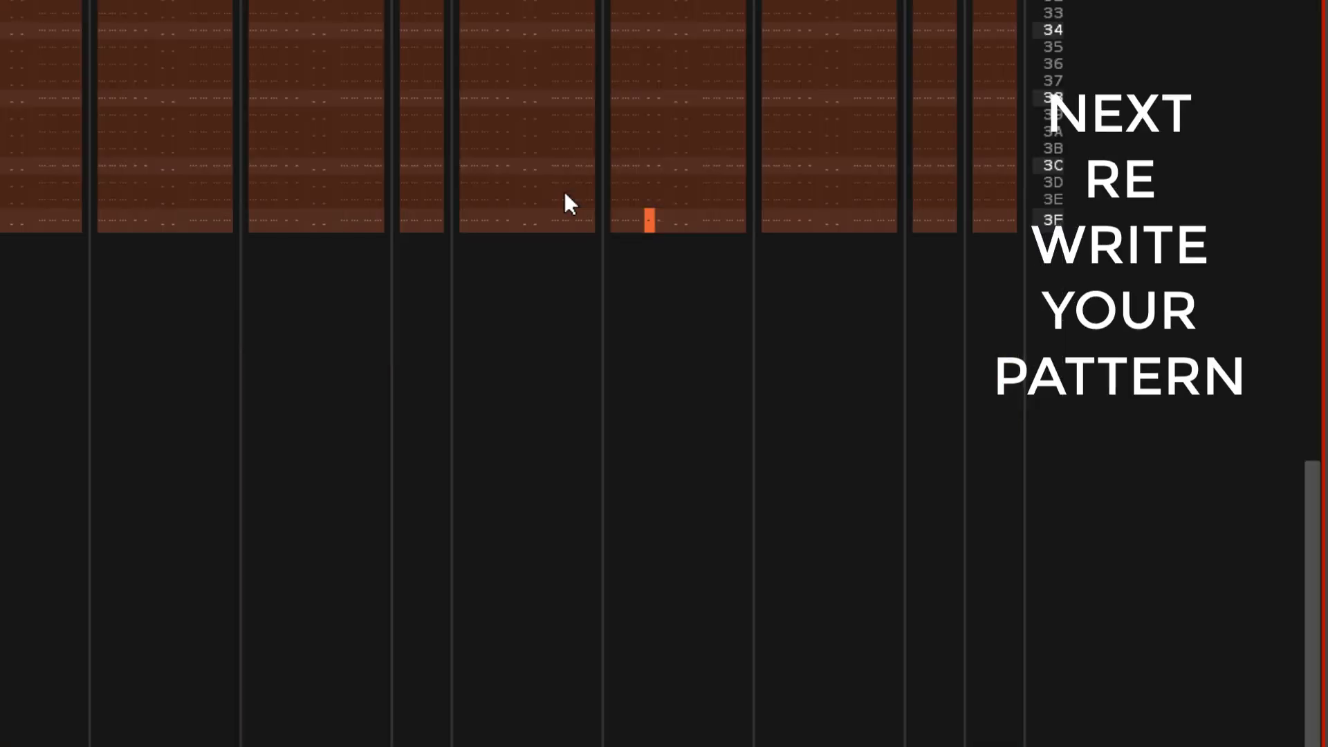
pyautogui.press('Left')
pyautogui.press('Down')
pyautogui.press('q')
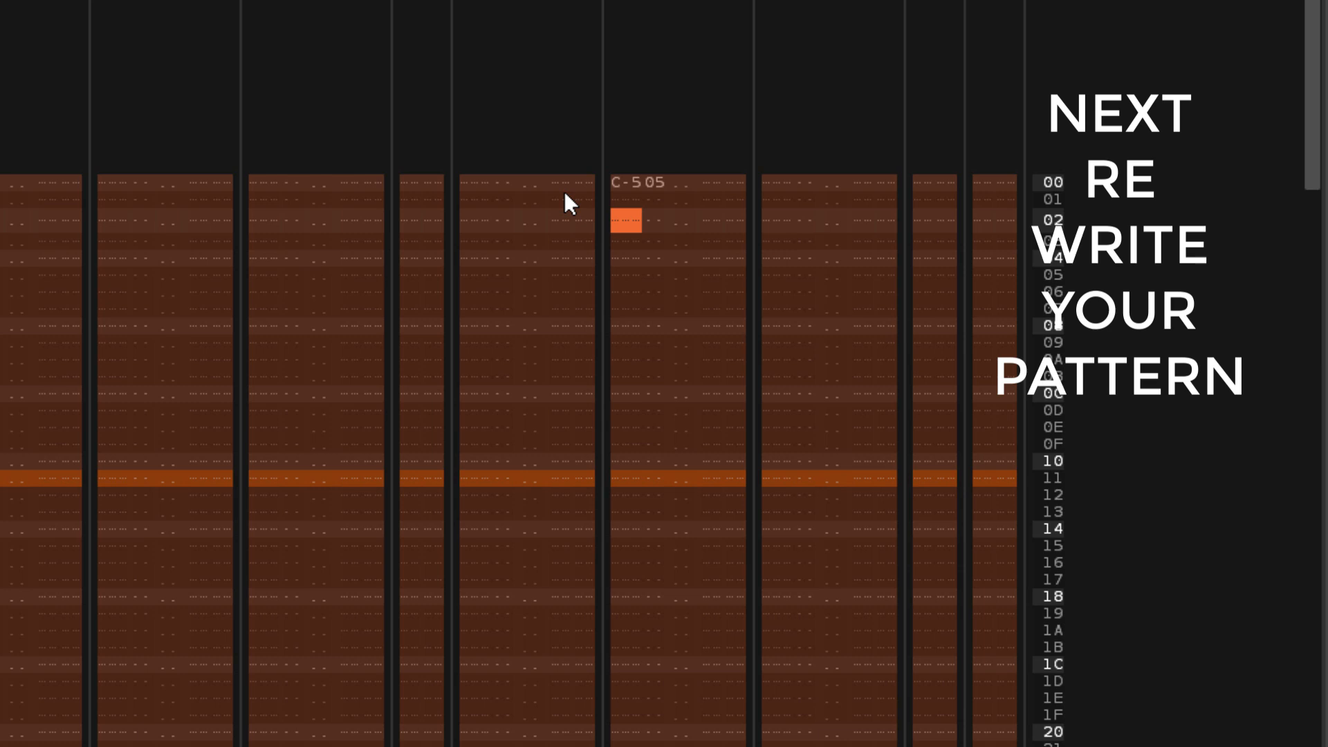
pyautogui.press('Down')
pyautogui.press('Down')
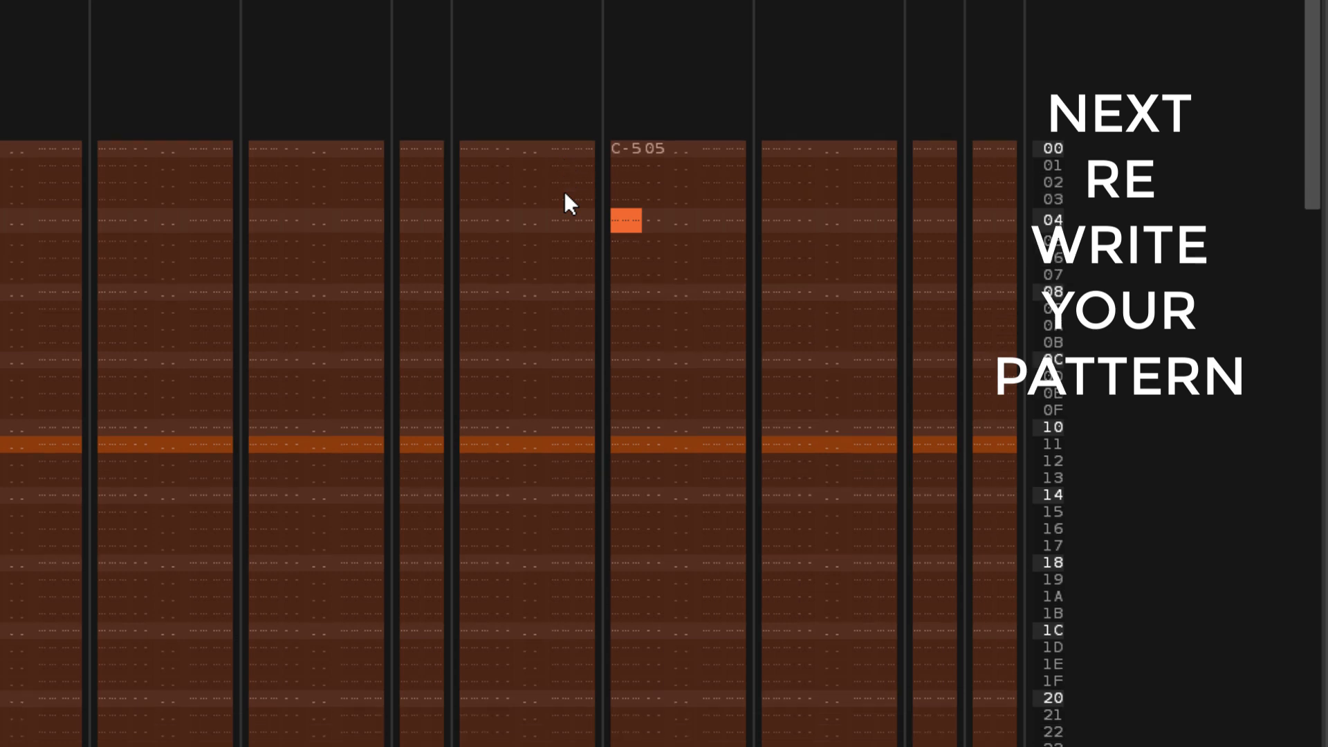
pyautogui.press('2')
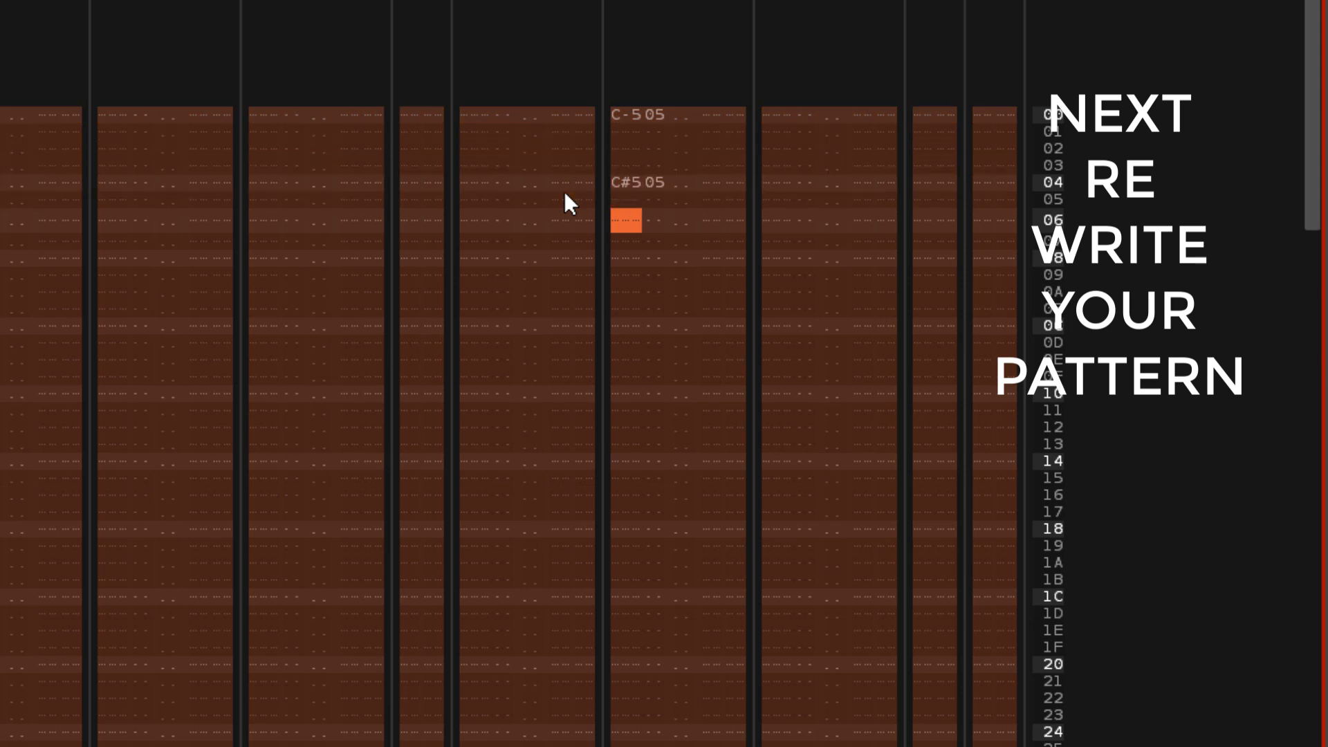
# Try C#5 notes on lines 07 and 08 of Track 08 and clear line 07 again.
pyautogui.press('Down')
pyautogui.press('2')
pyautogui.press('space')
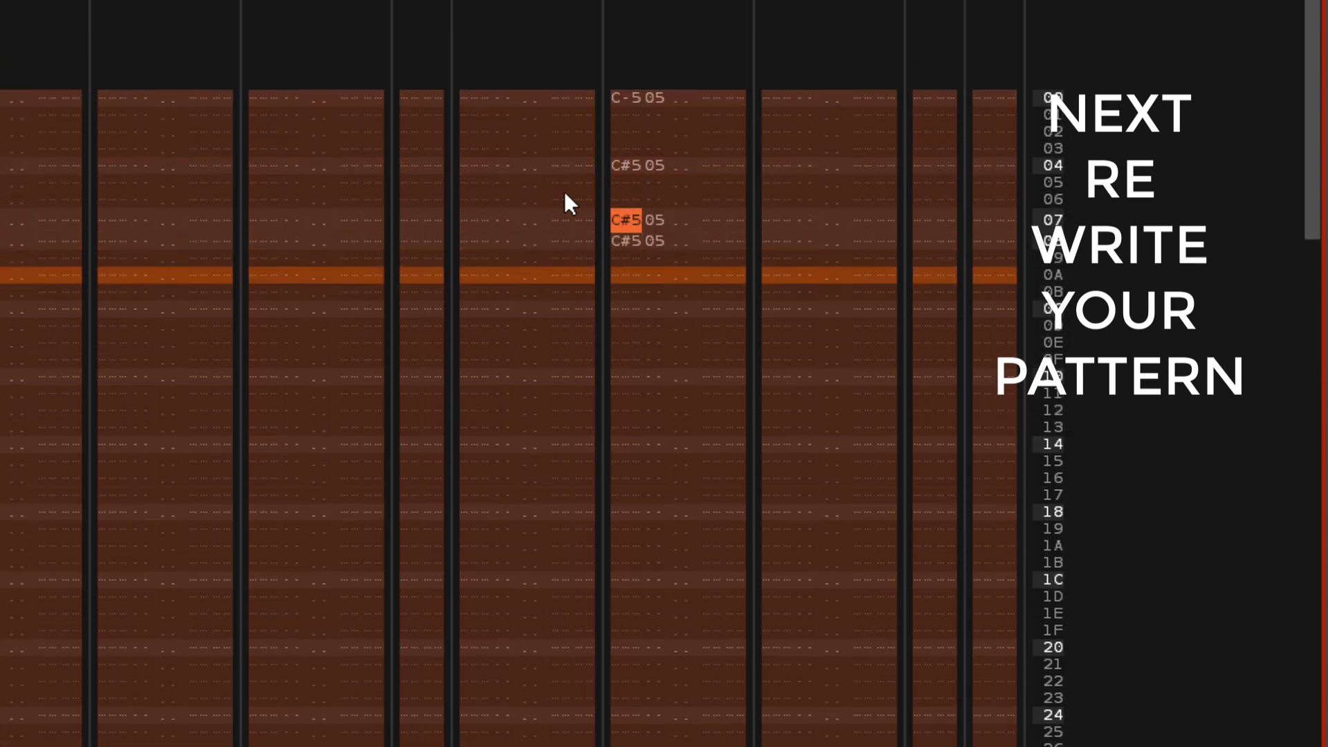
pyautogui.press('Up')
pyautogui.press('Up')
pyautogui.press('Up')
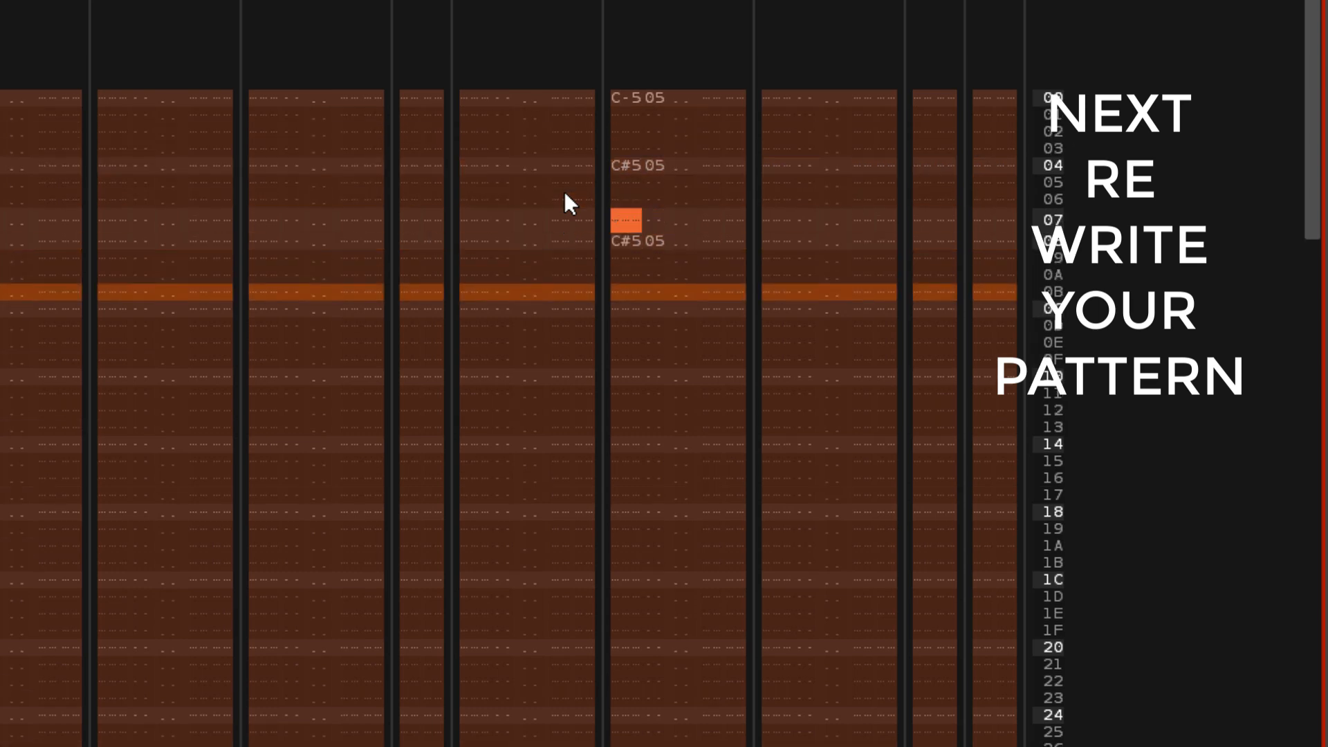
# Enter a C#5 note on line 06 of Track 08 and clear line 08.
pyautogui.press('2')
pyautogui.press('Down')
pyautogui.press('Delete')
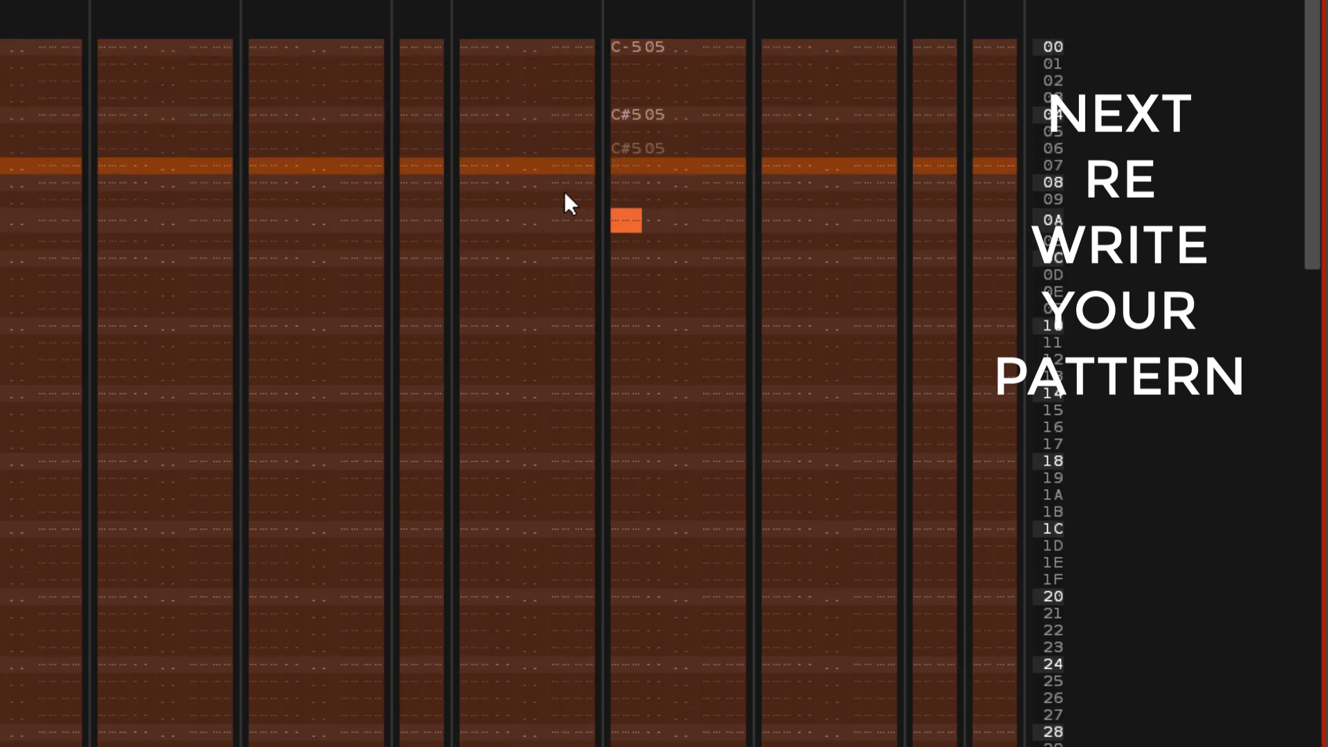
# Enter C#5 notes on lines 08 and 07 of Track 08.
pyautogui.press('Up')
pyautogui.press('Up')
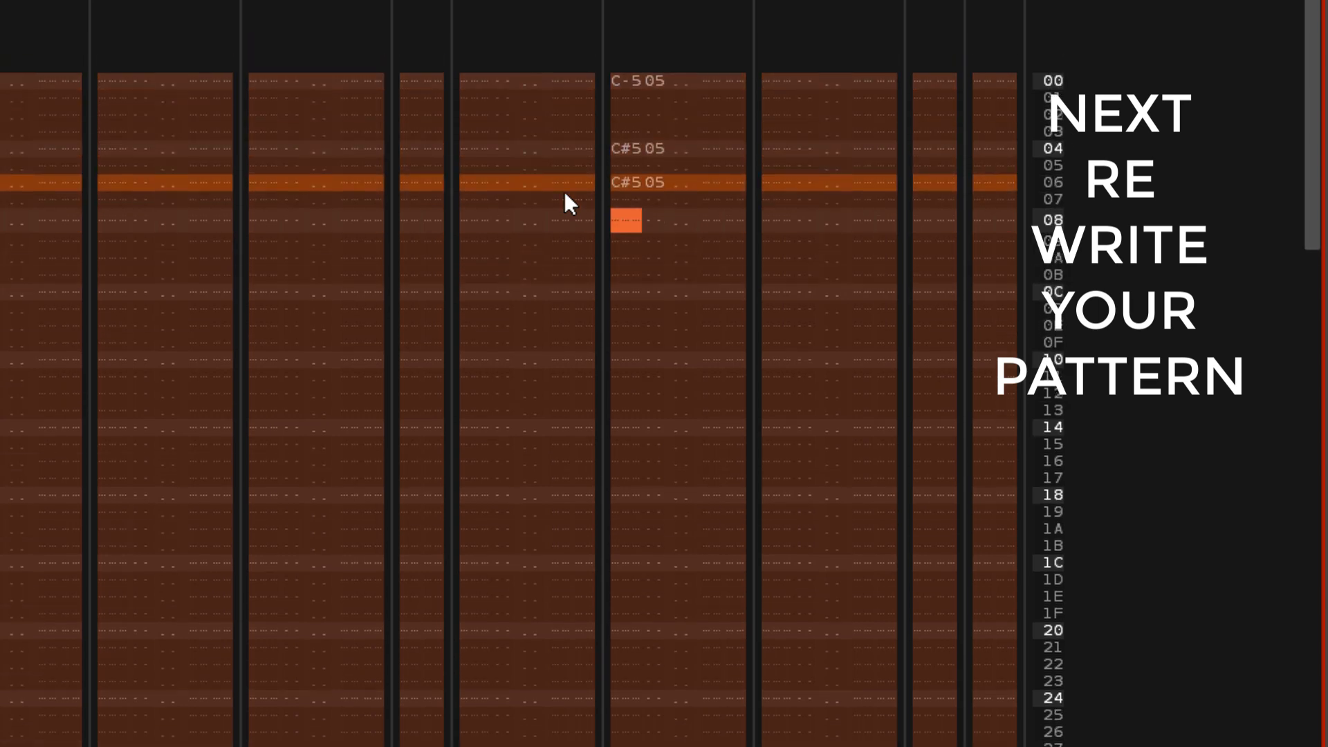
pyautogui.press('2')
pyautogui.press('Up')
pyautogui.press('Up')
pyautogui.press('Up')
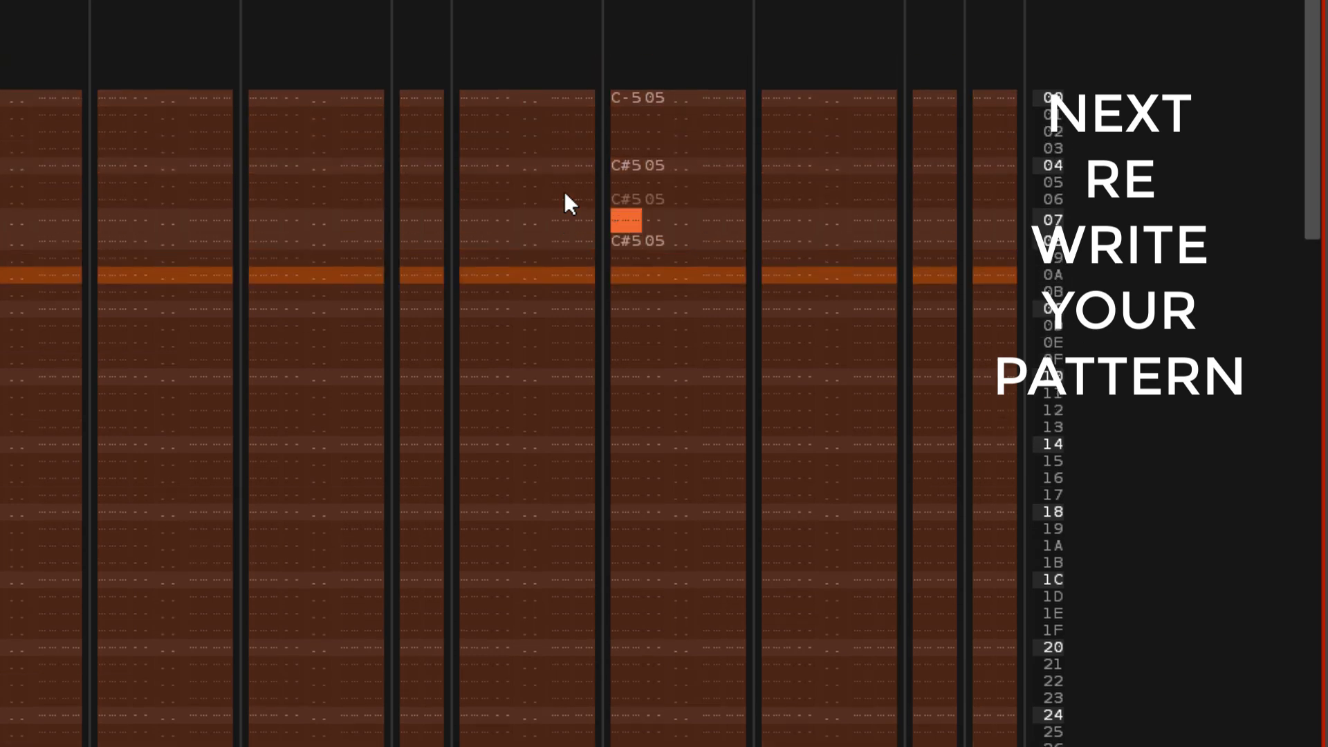
pyautogui.press('2')
# Fill the rest of Track 08 down to line 1C with C-5, C#5, D#5 and E-5 notes and play the pattern back.
pyautogui.press('Down')
pyautogui.press('Down')
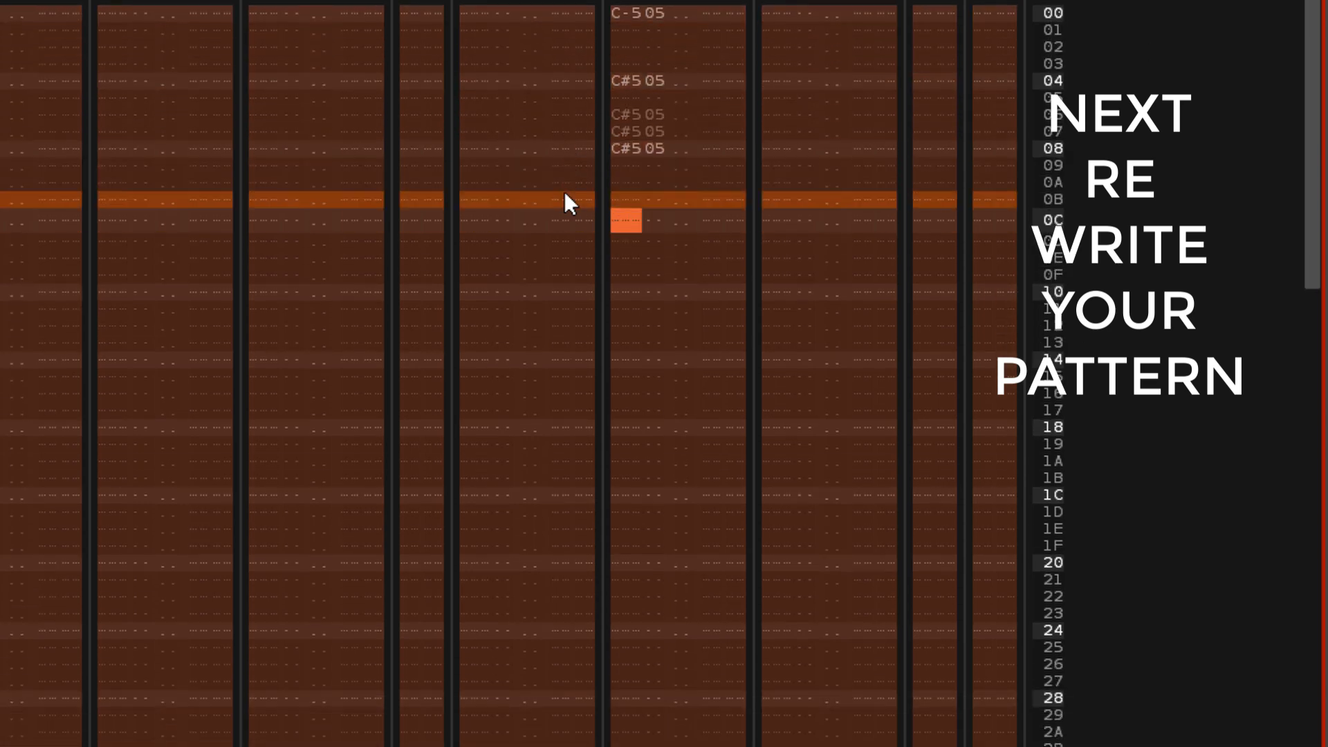
pyautogui.press('2')
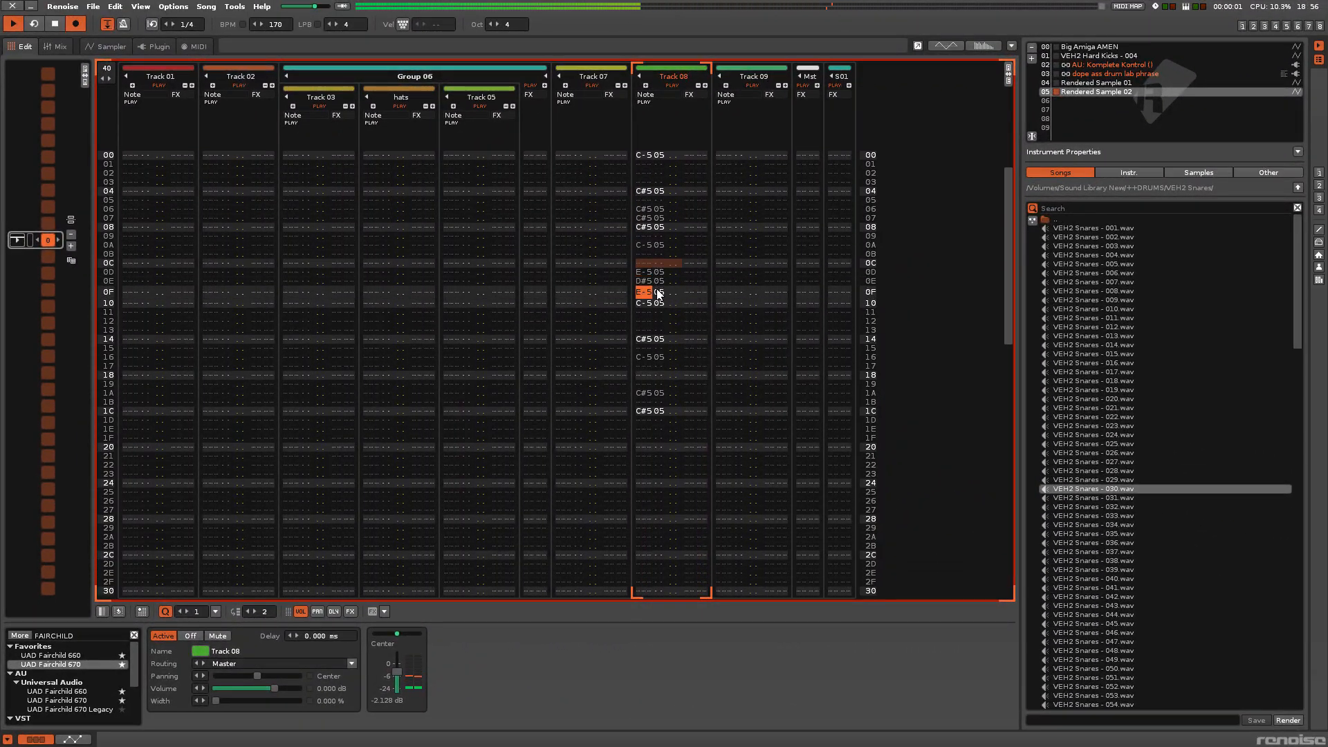
pyautogui.press('space')
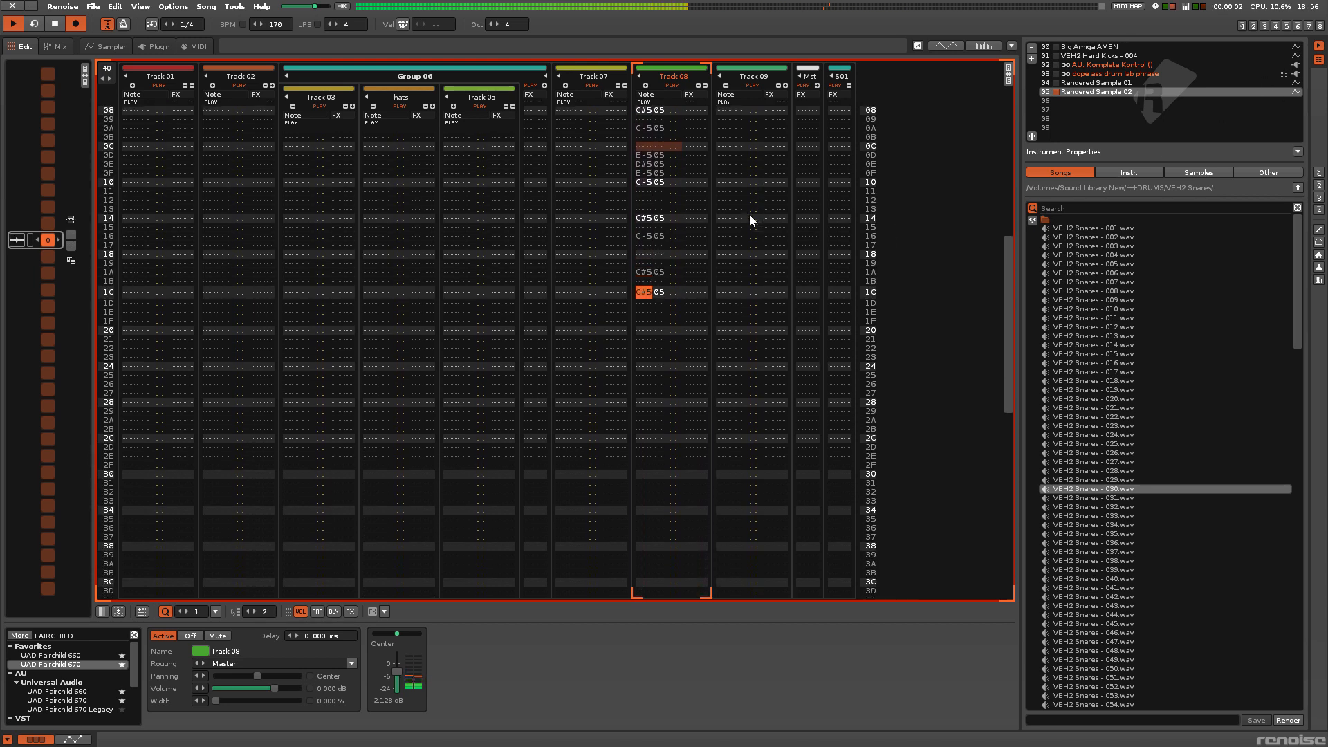
pyautogui.press('space')
# Select lines 00 to 1D of Track 08 and create a phrase from the selection.
pyautogui.click(648, 267)
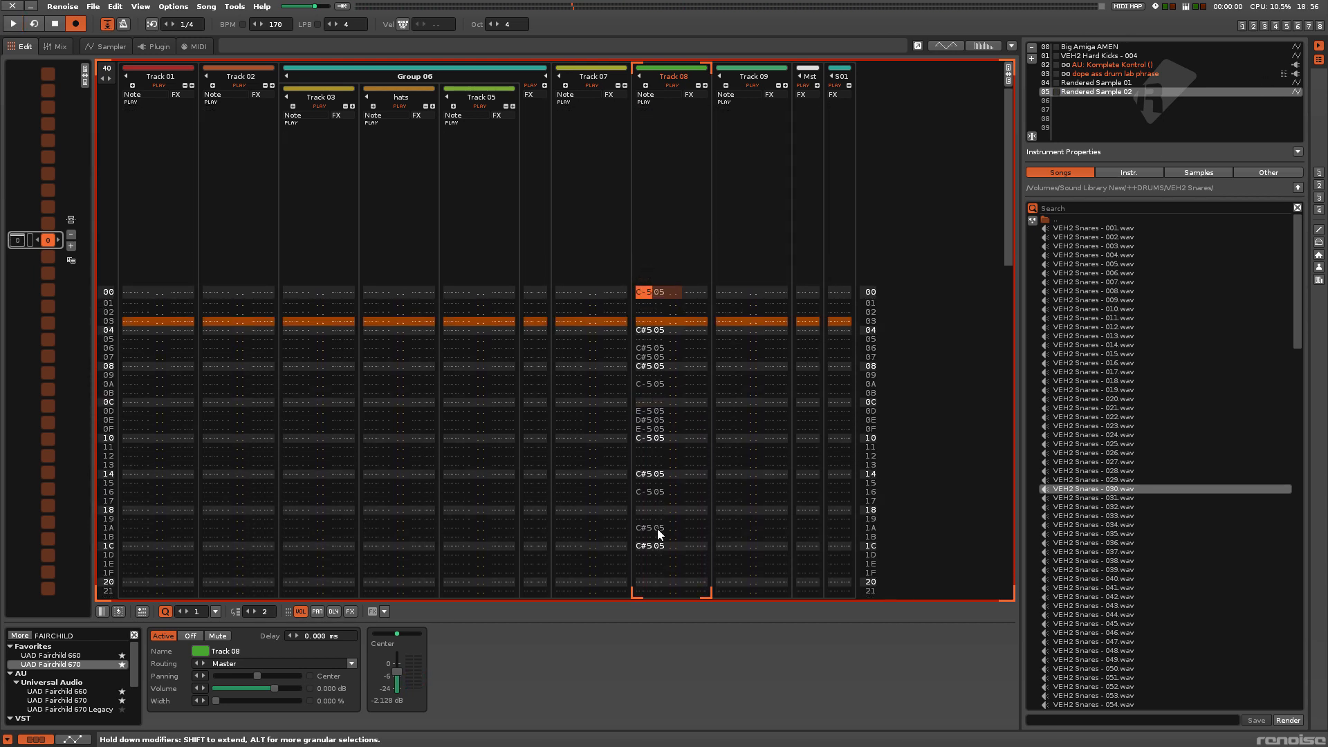
pyautogui.keyDown('shift'); pyautogui.click(649, 551); pyautogui.keyUp('shift')
pyautogui.rightClick(646, 294)
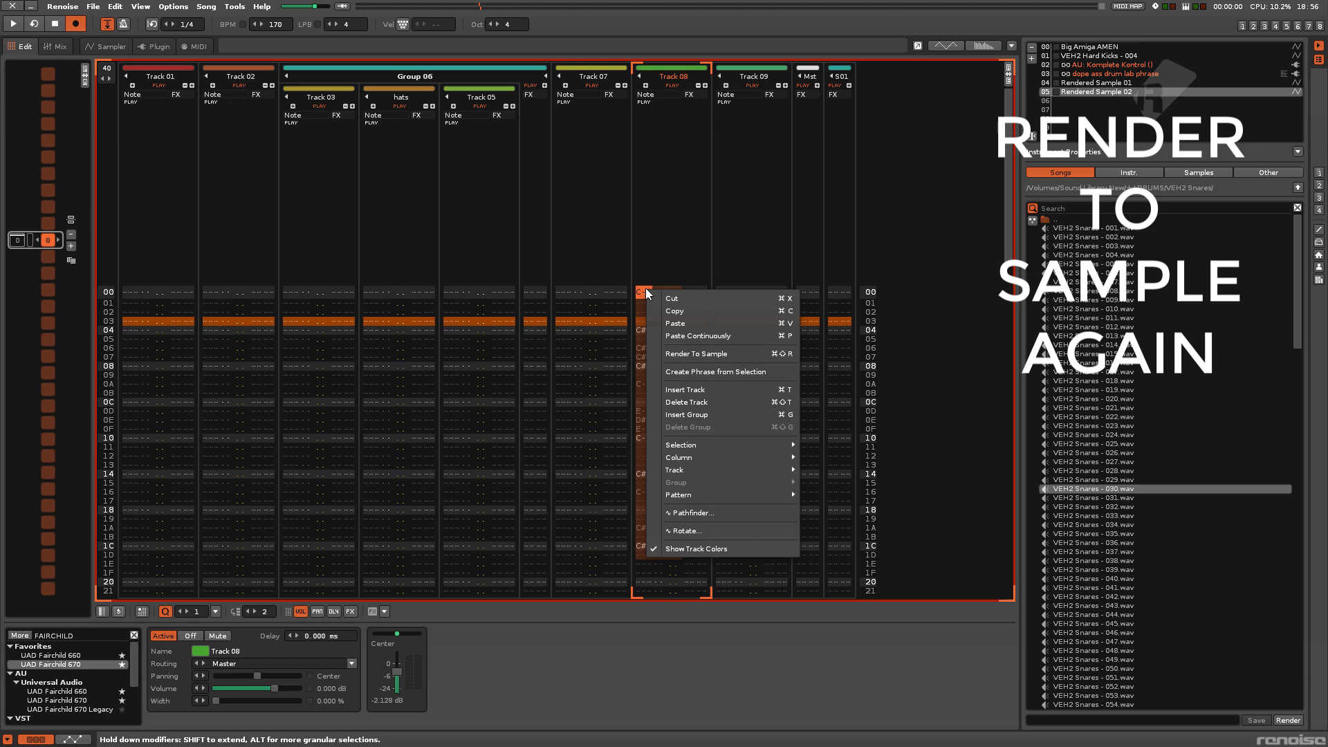
pyautogui.click(689, 354)
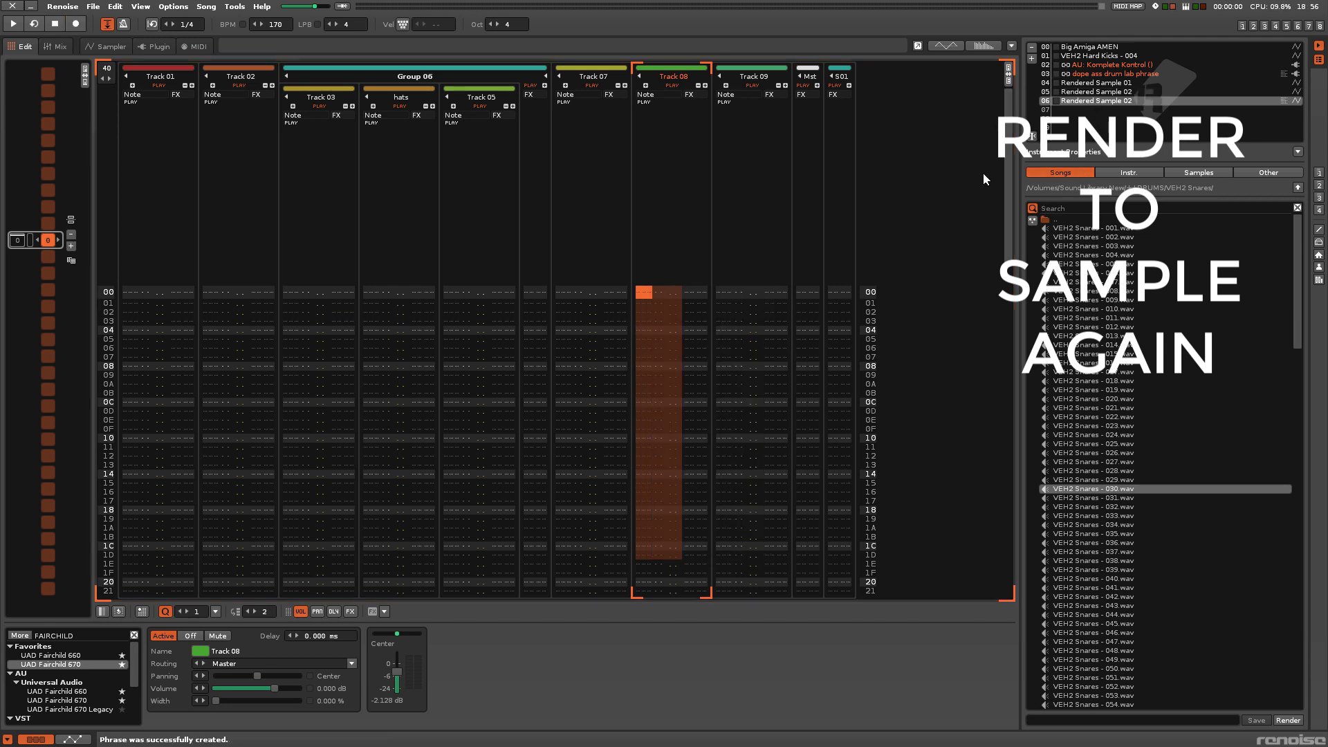
# Lower the octave to 3, enter C-4 with instrument 06 on lines 00 and 20 of Track 08, and play the pattern.
pyautogui.press('Escape')
pyautogui.press('space')
pyautogui.press('KP_Divide')
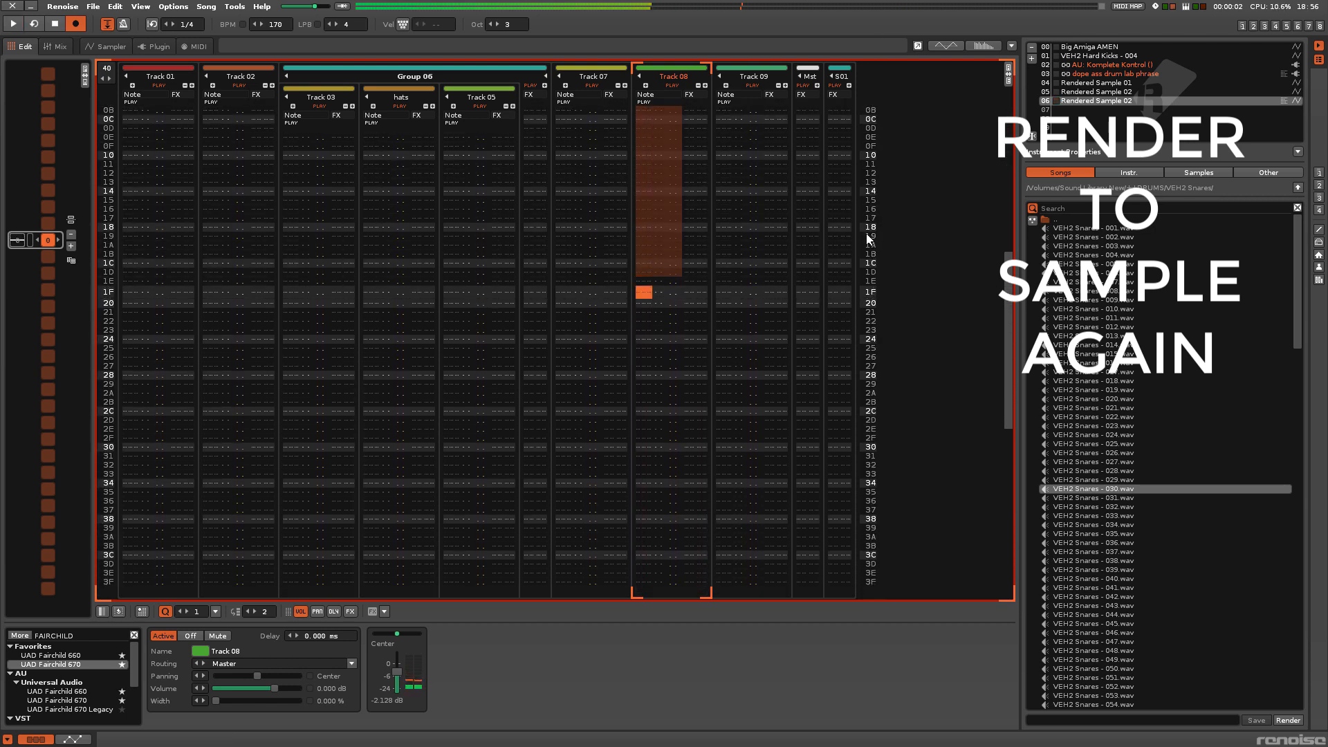
pyautogui.press('Down')
pyautogui.press('q')
pyautogui.press('space')
pyautogui.press('Escape')
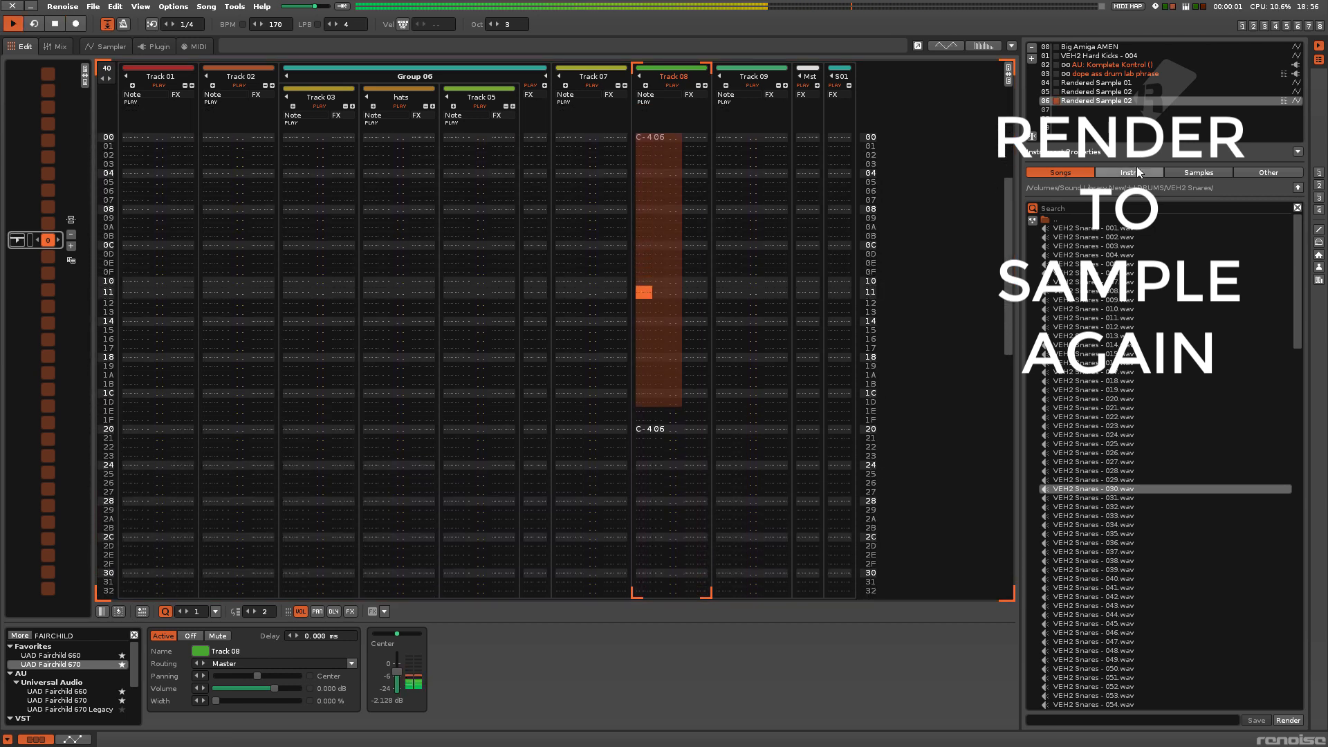
# Load the Dark Sounds 2 preset from the user library's Sounds category into empty instrument slot 07 and audition it.
pyautogui.click(1079, 109)
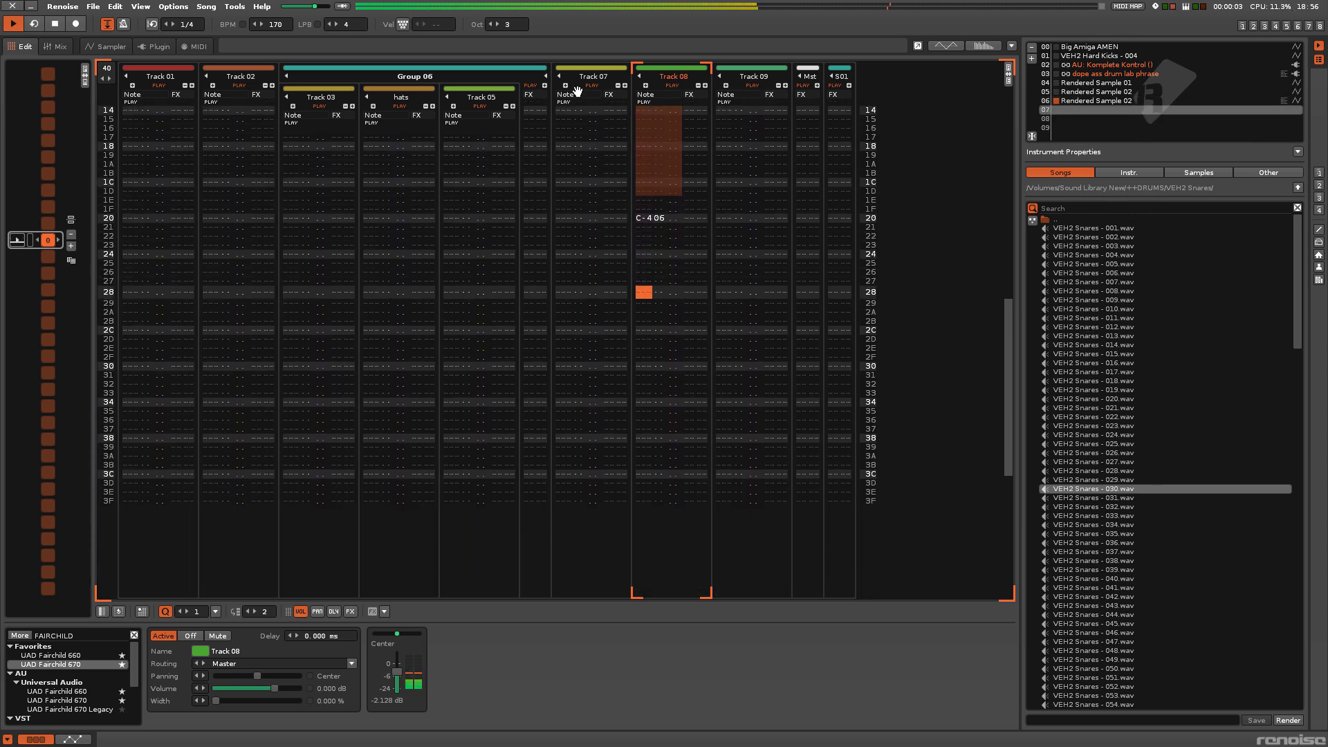
pyautogui.click(155, 49)
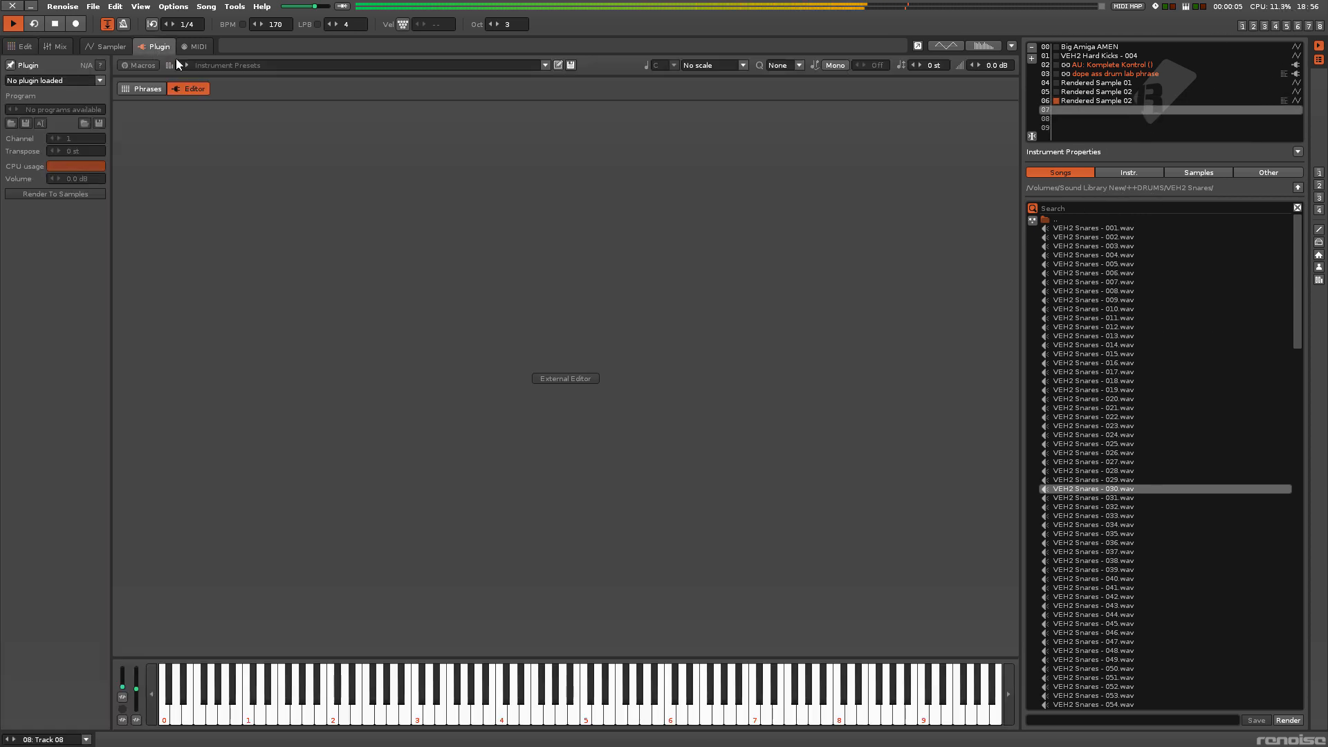
pyautogui.click(238, 68)
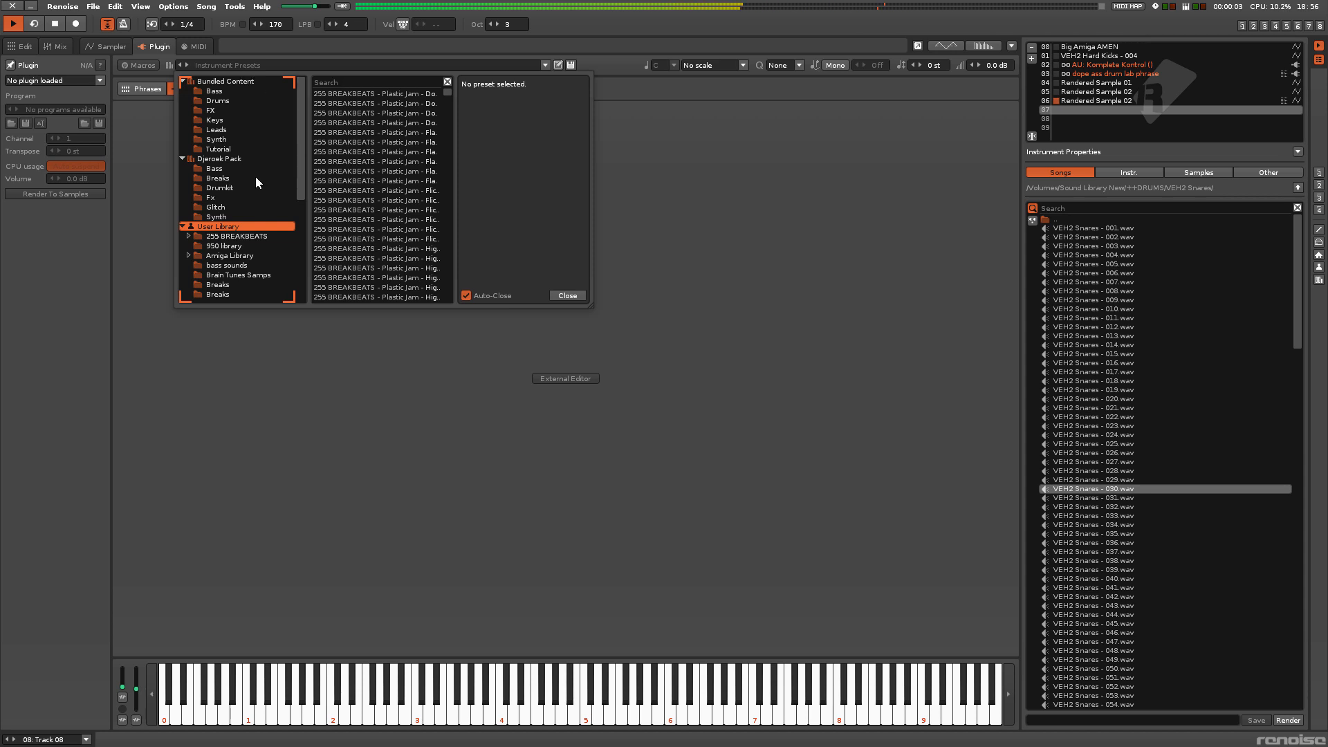
pyautogui.click(235, 130)
pyautogui.click(337, 180)
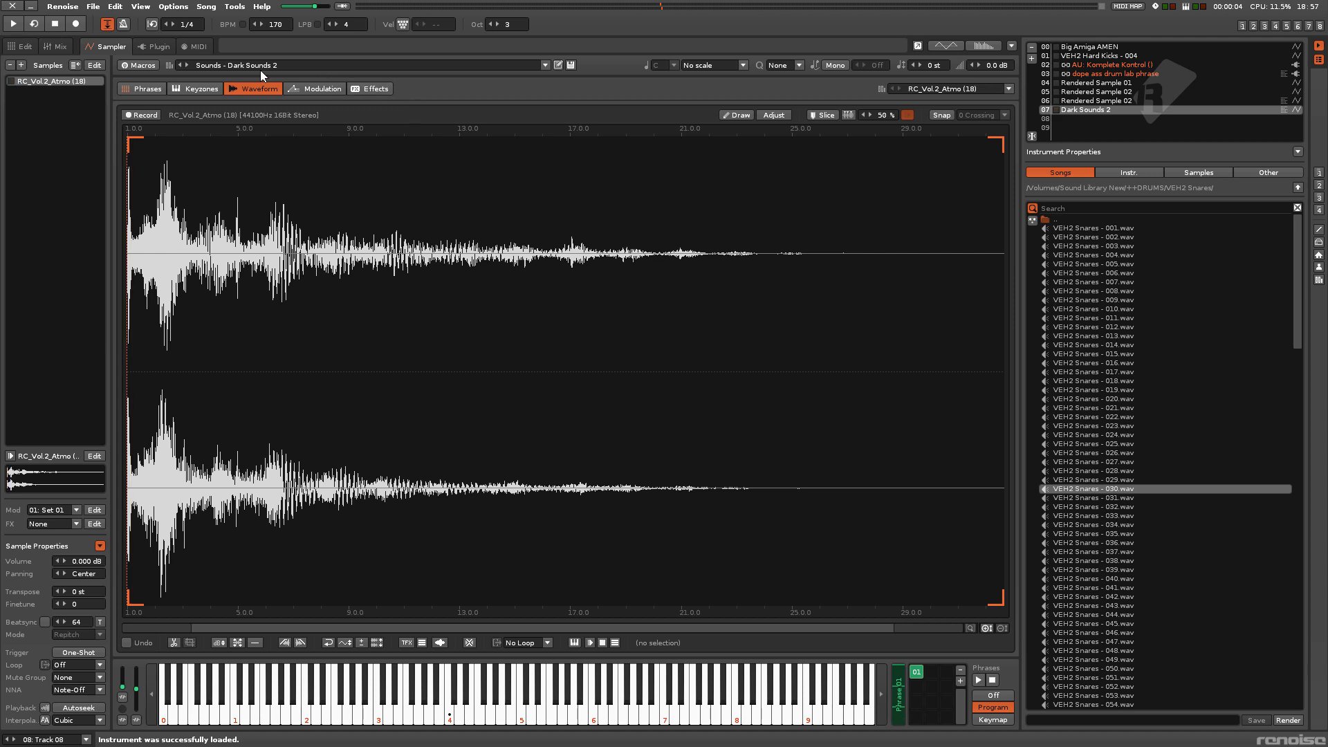
pyautogui.press('z')
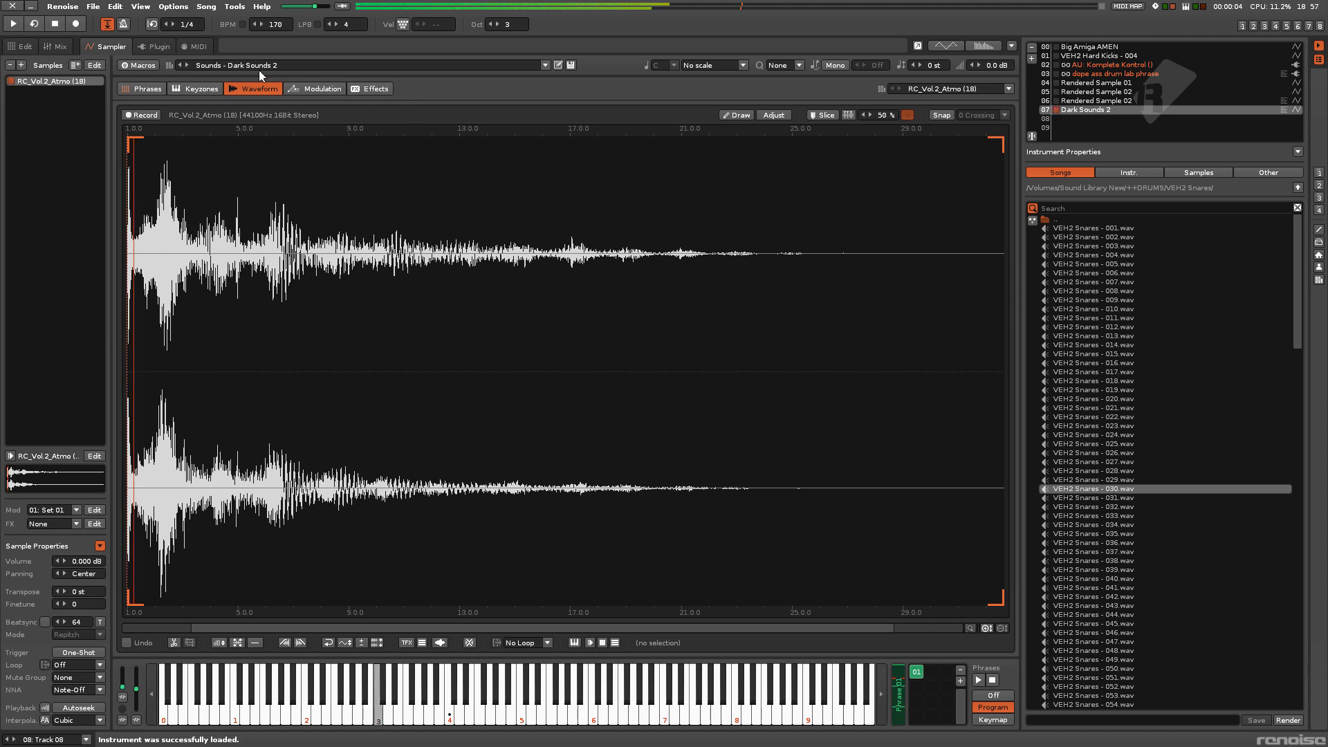
# Audition the Sounds presets in slot 07 against the pattern and load hOOVER NARLY.
pyautogui.click(186, 63)
pyautogui.click(185, 64)
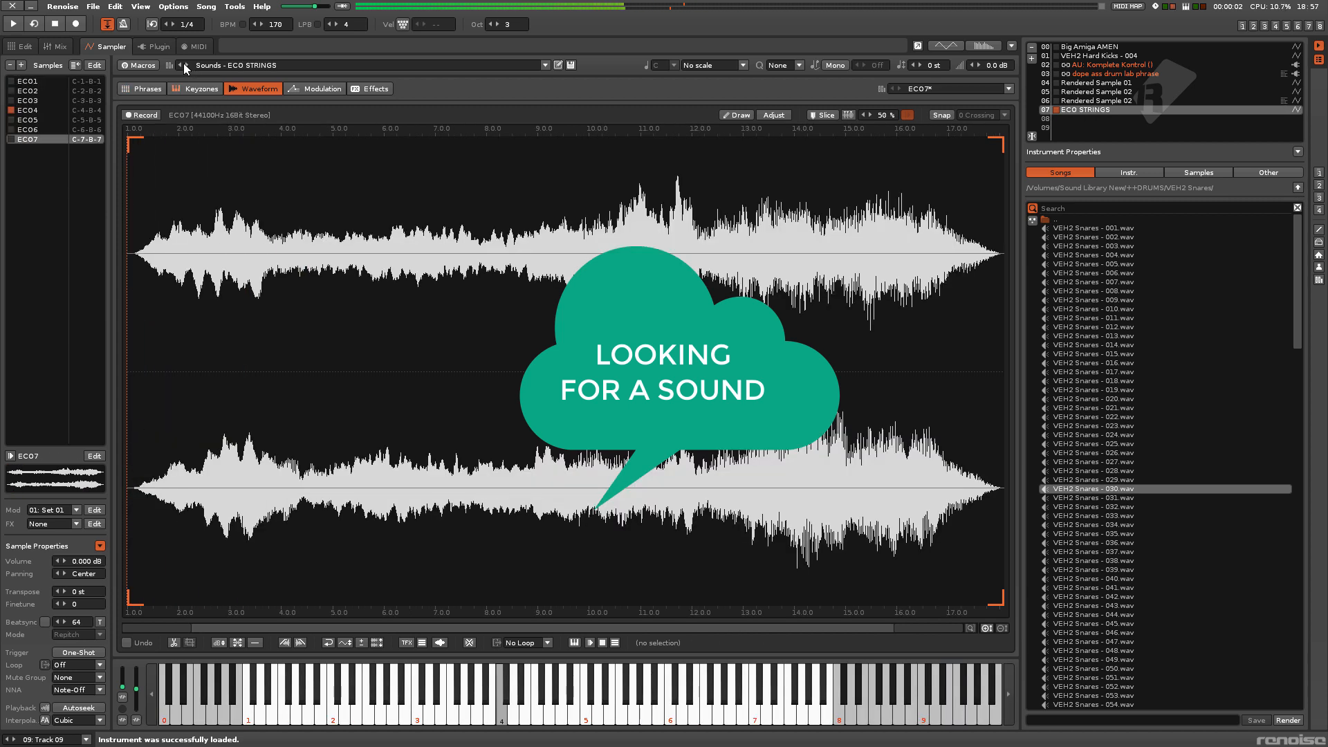
pyautogui.click(178, 64)
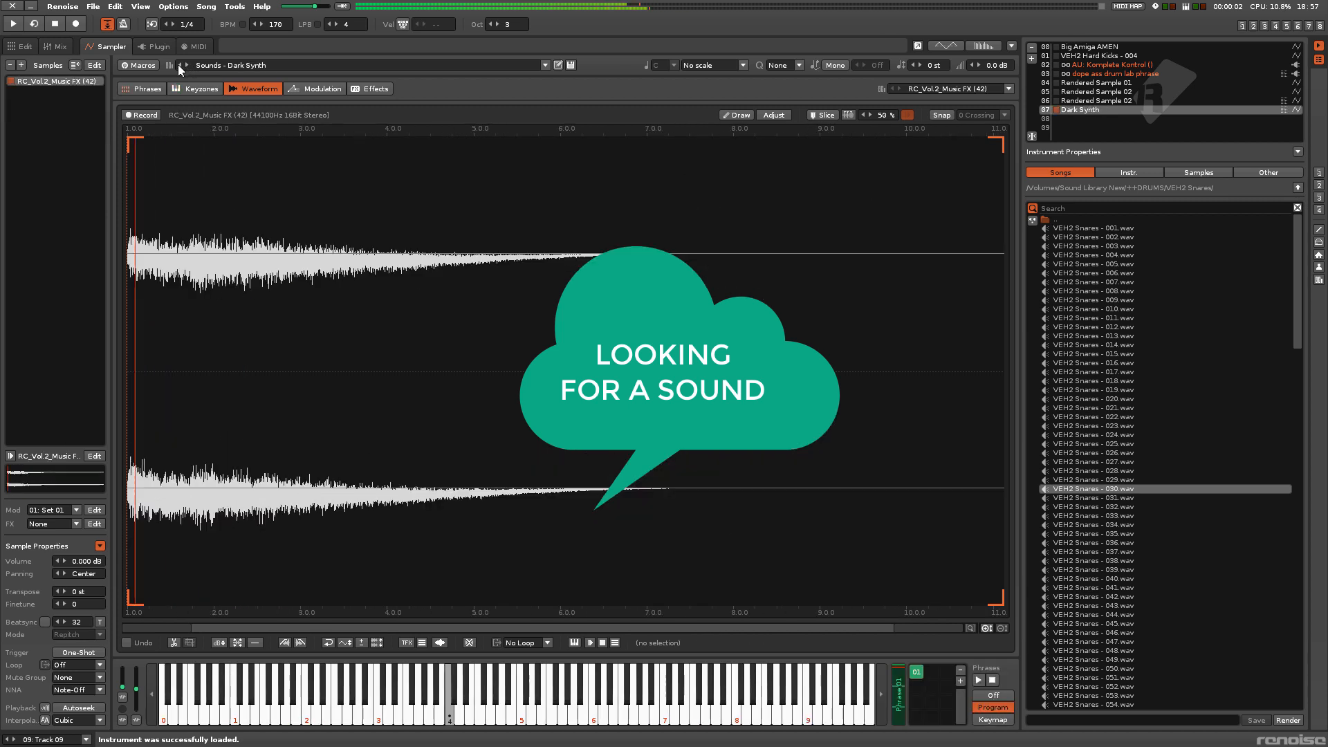
pyautogui.click(184, 64)
pyautogui.click(184, 63)
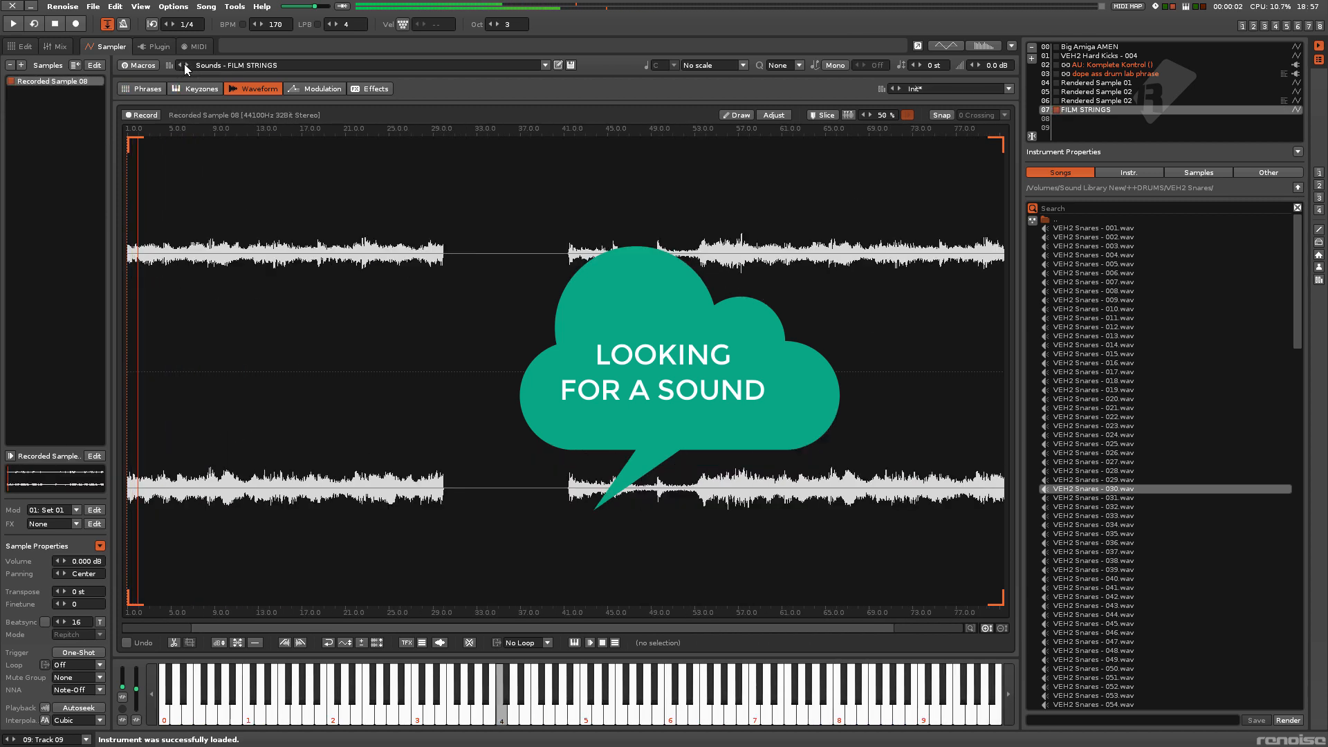
pyautogui.click(184, 64)
pyautogui.click(184, 64)
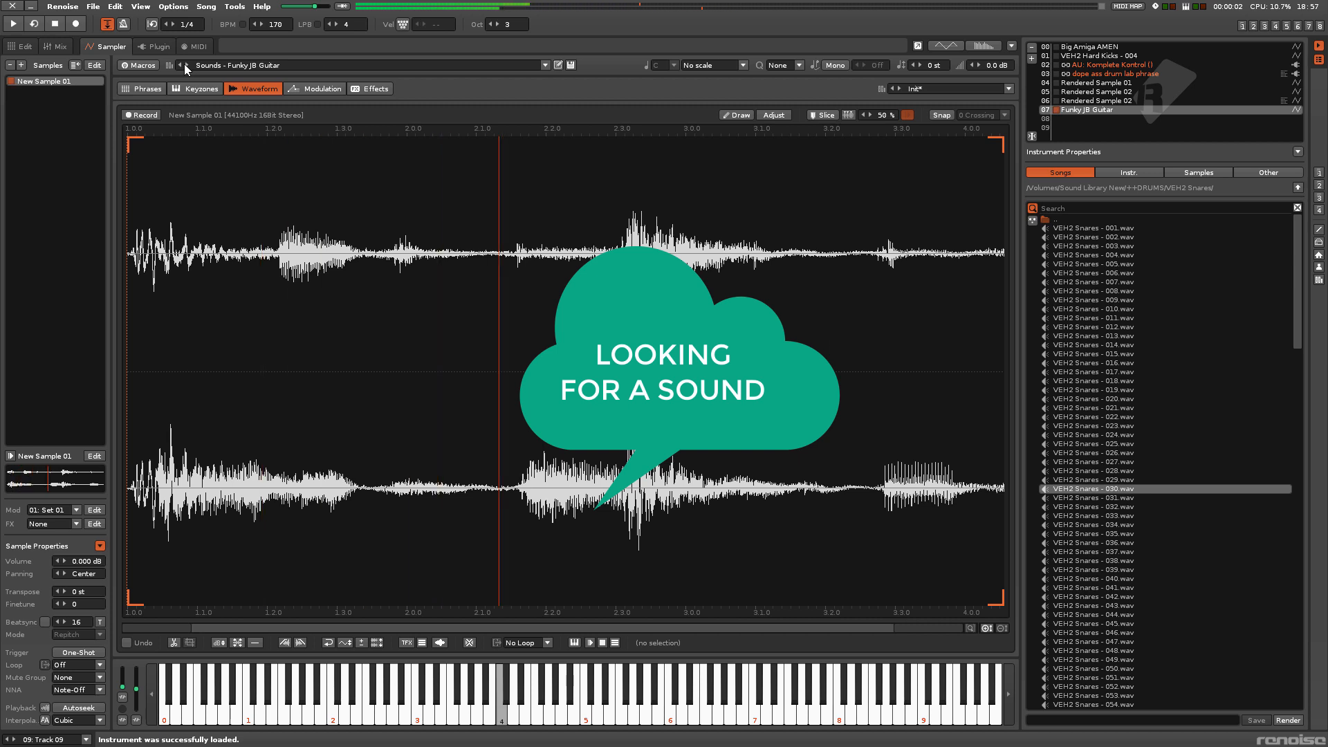
pyautogui.click(184, 64)
pyautogui.click(179, 65)
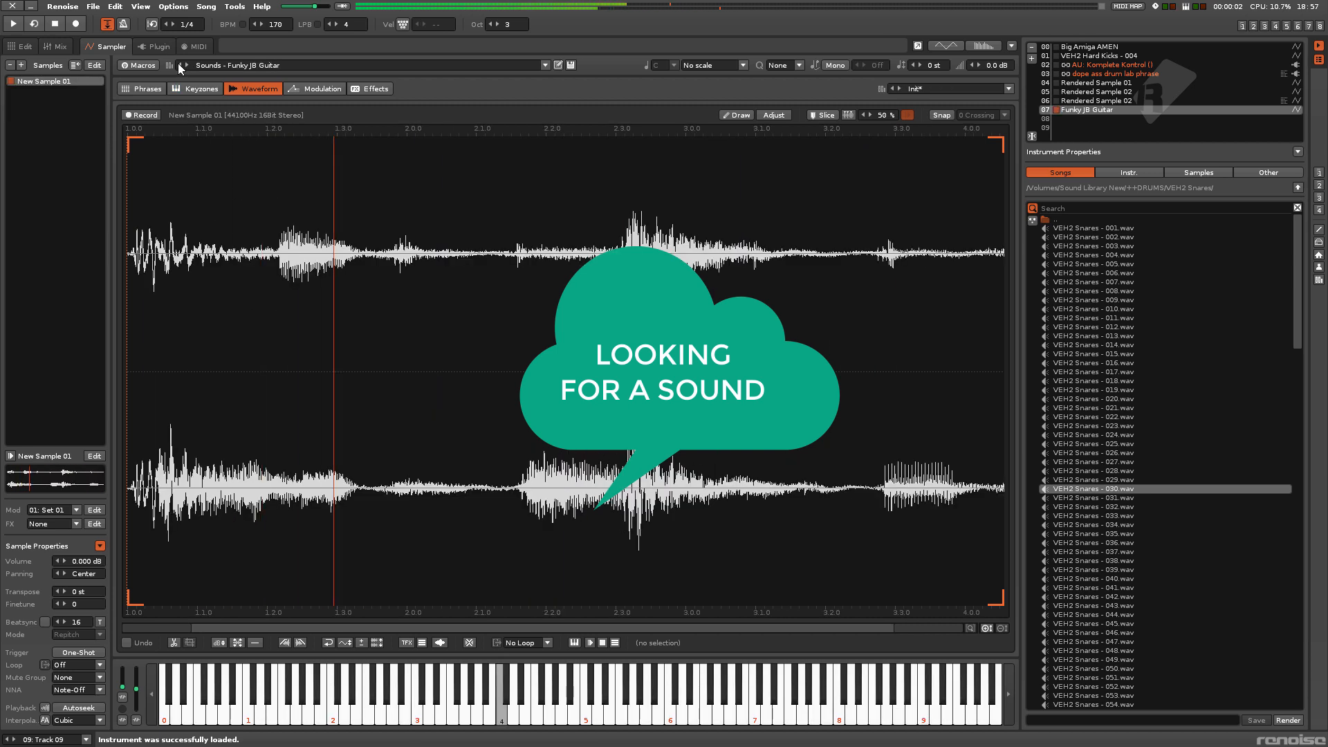
pyautogui.press('space')
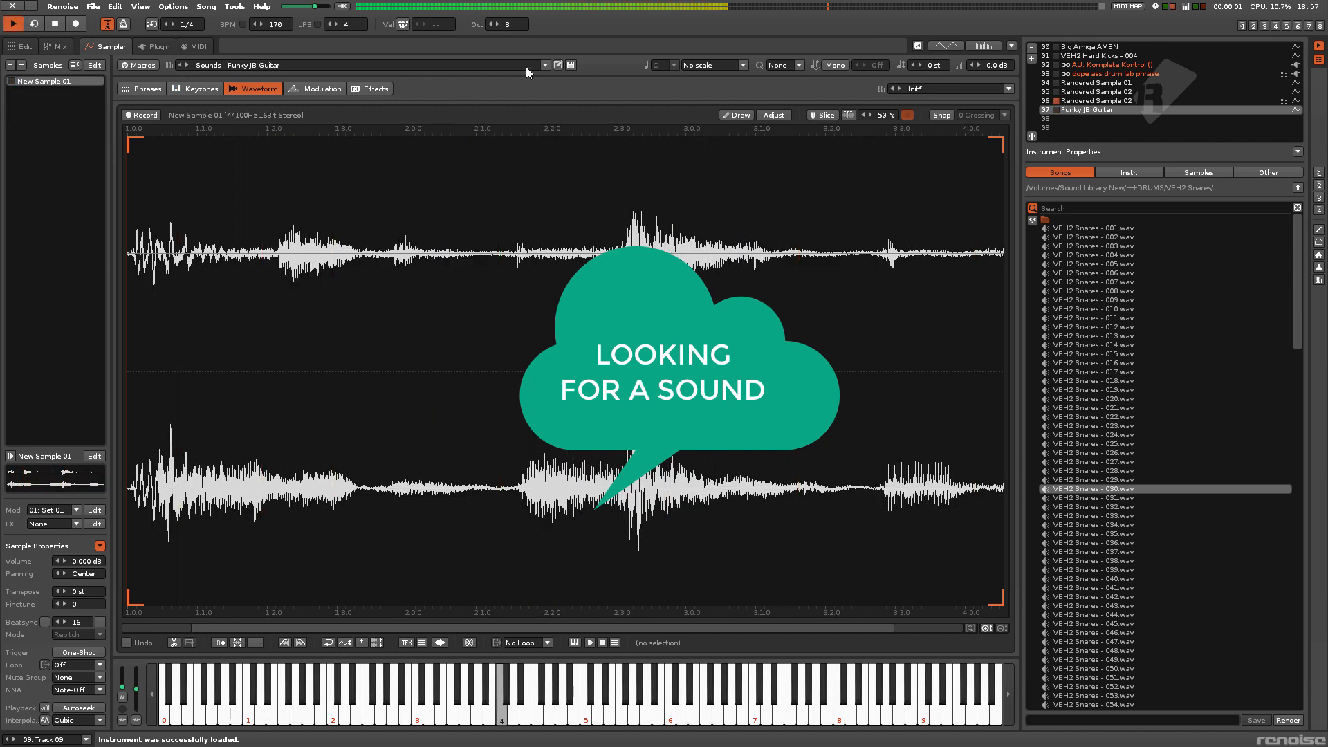
pyautogui.click(185, 64)
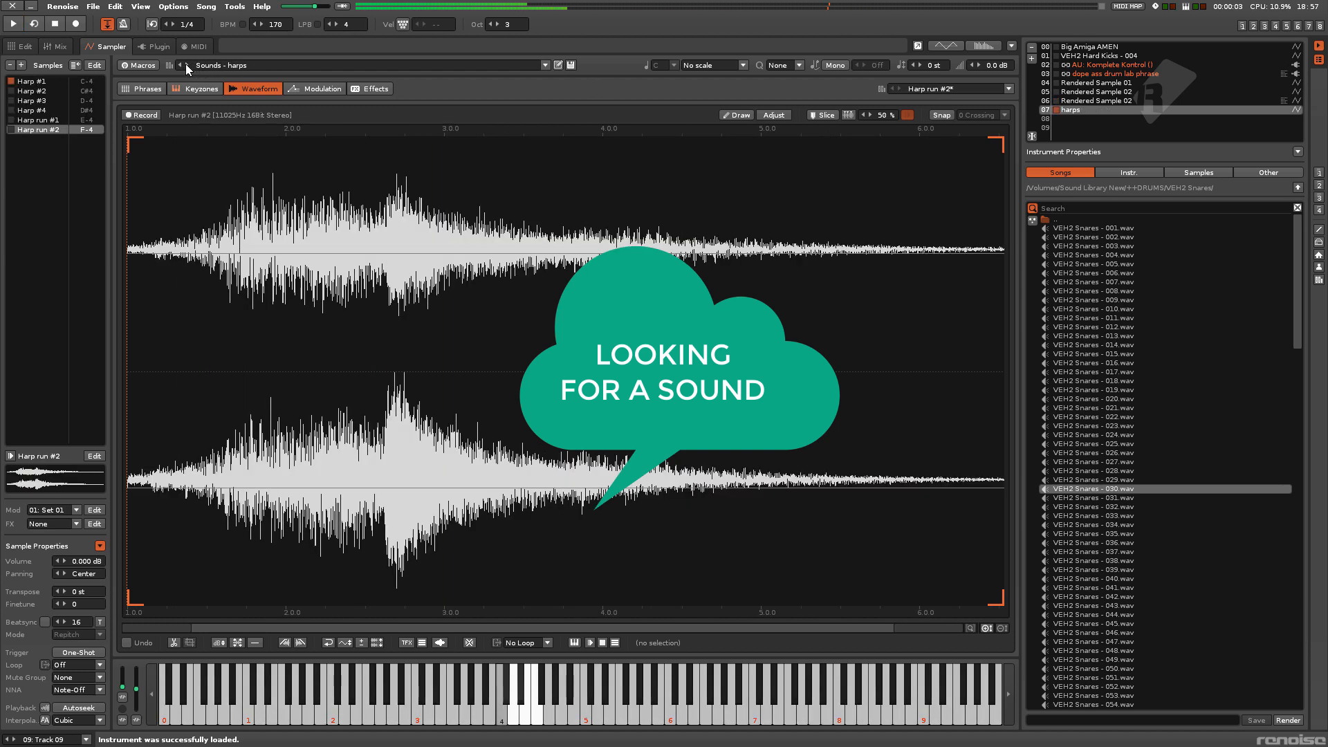
pyautogui.click(185, 64)
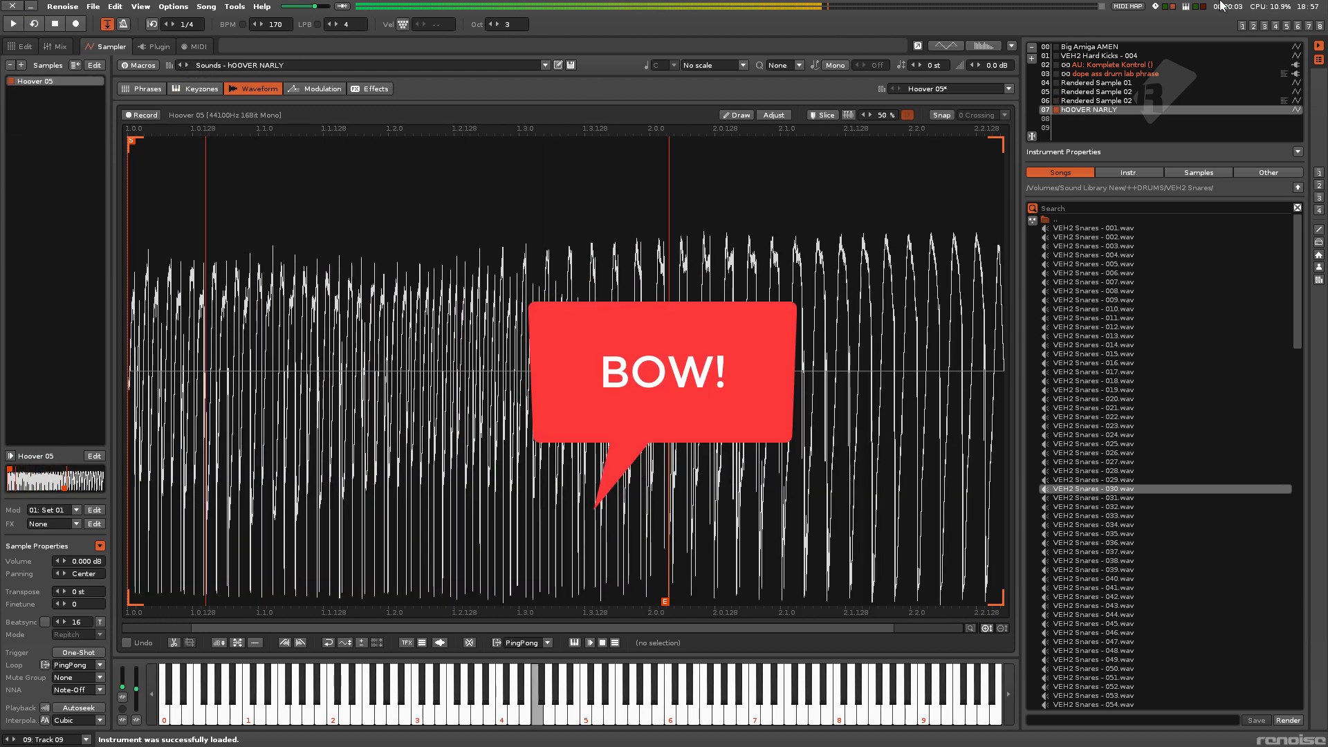
# Enter G-4 on line 04 and E-4 on line 10 of Track 09 with instrument 07, ending with a note-off on line 3C.
pyautogui.click(1252, 26)
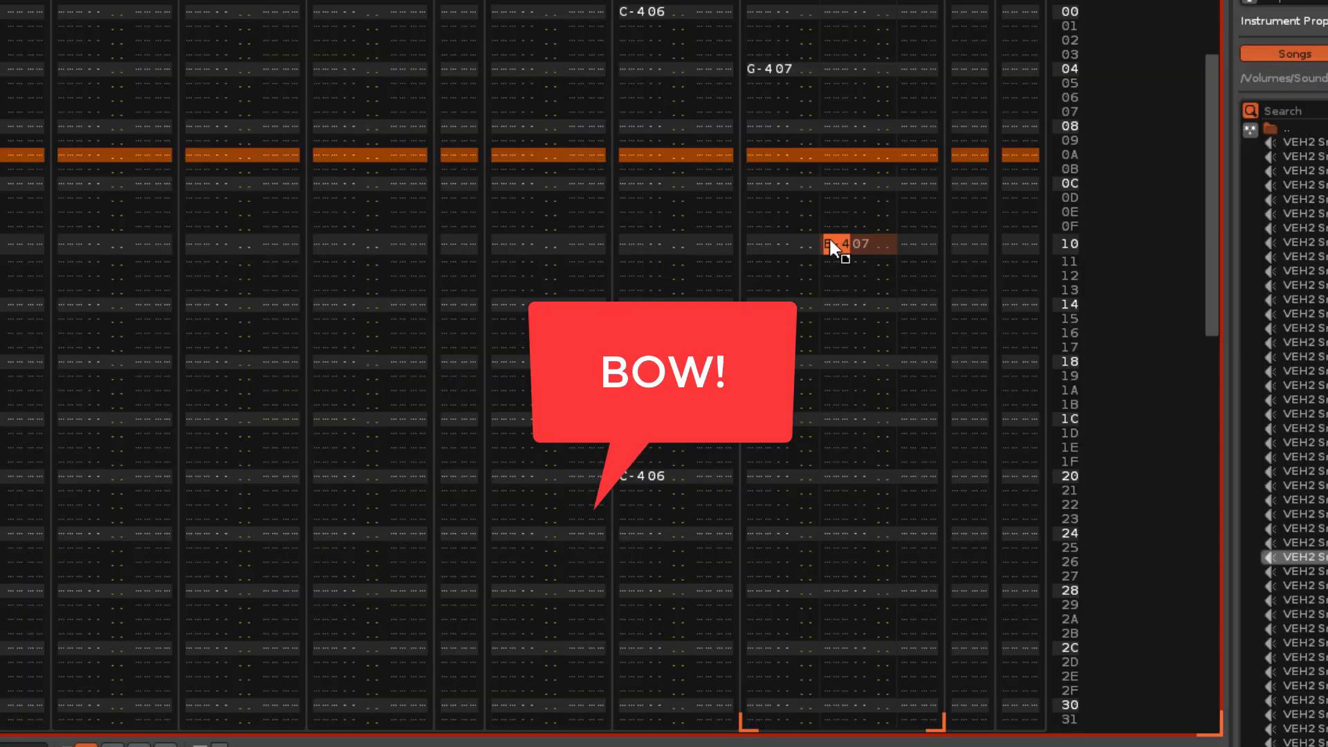
pyautogui.moveTo(763, 240); pyautogui.dragTo(763, 241)
pyautogui.click(782, 258)
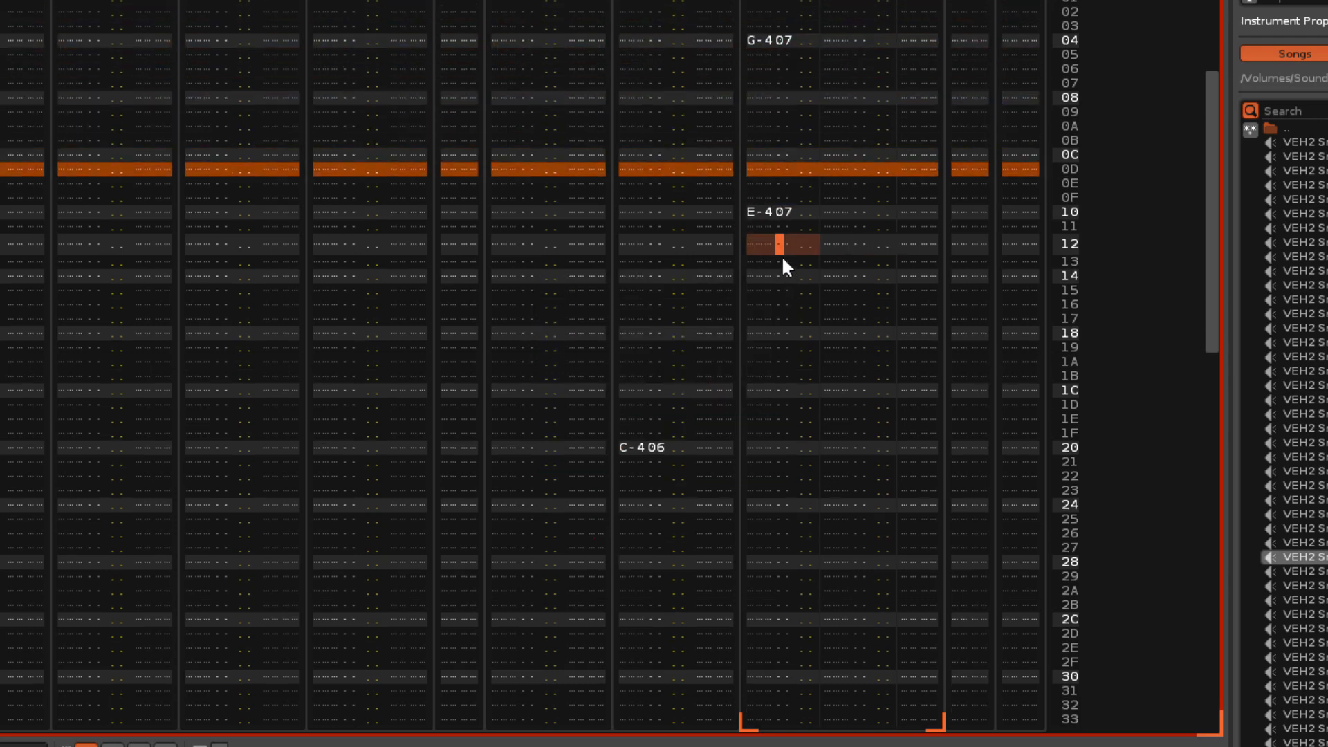
pyautogui.scroll(-10, 782, 256)
pyautogui.scroll(10, 781, 253)
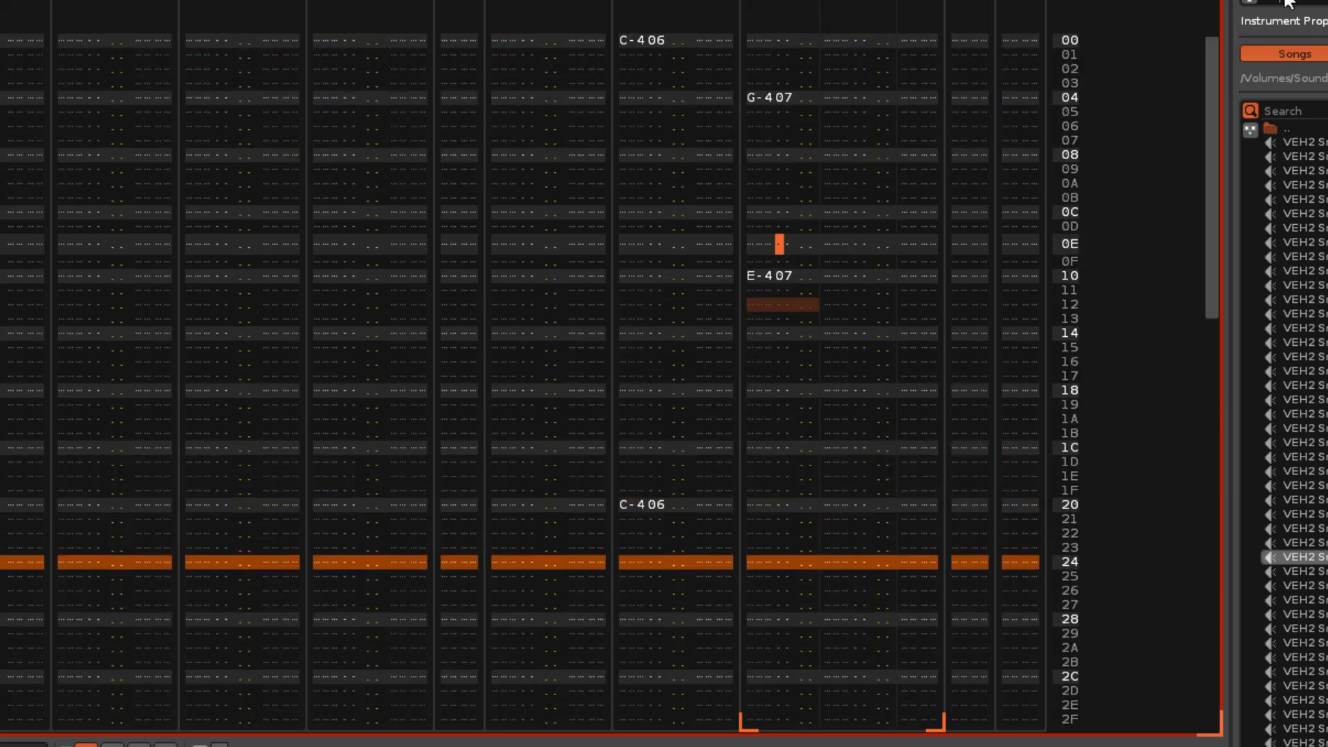
pyautogui.click(816, 318)
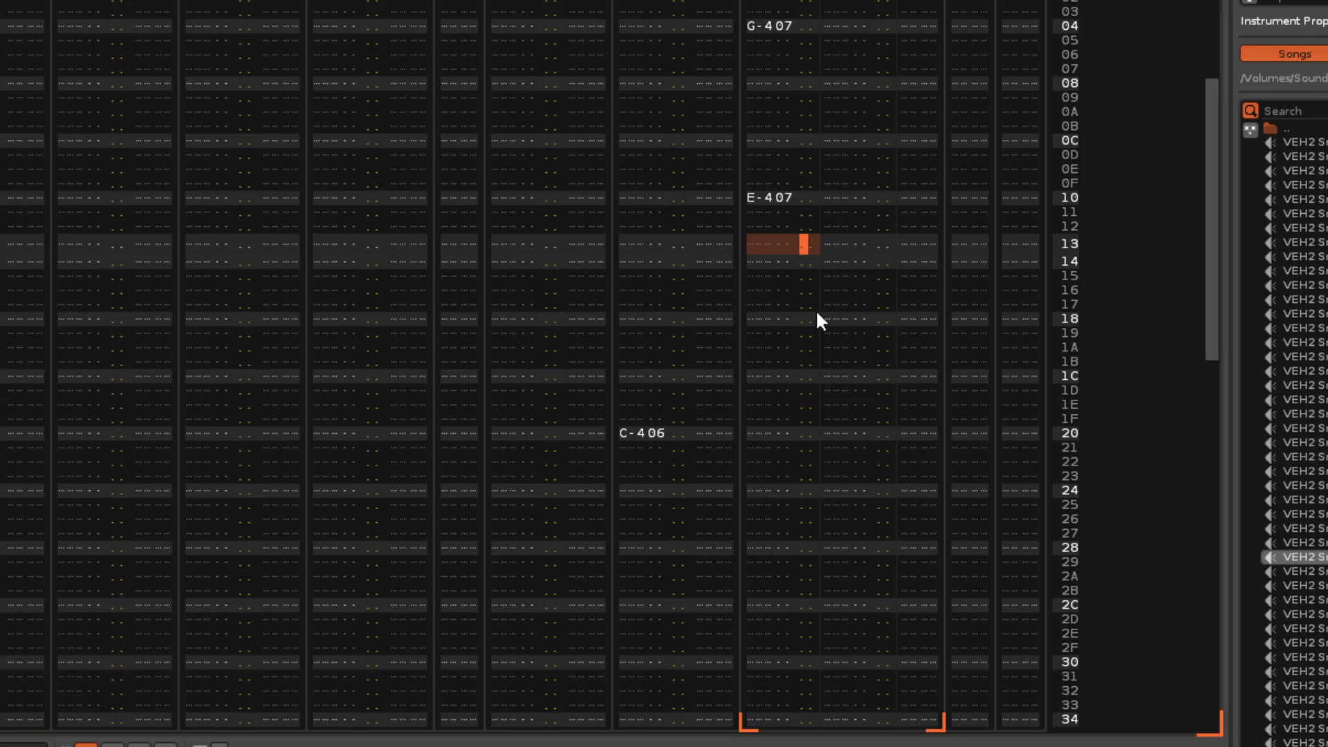
pyautogui.scroll(-9, 817, 316)
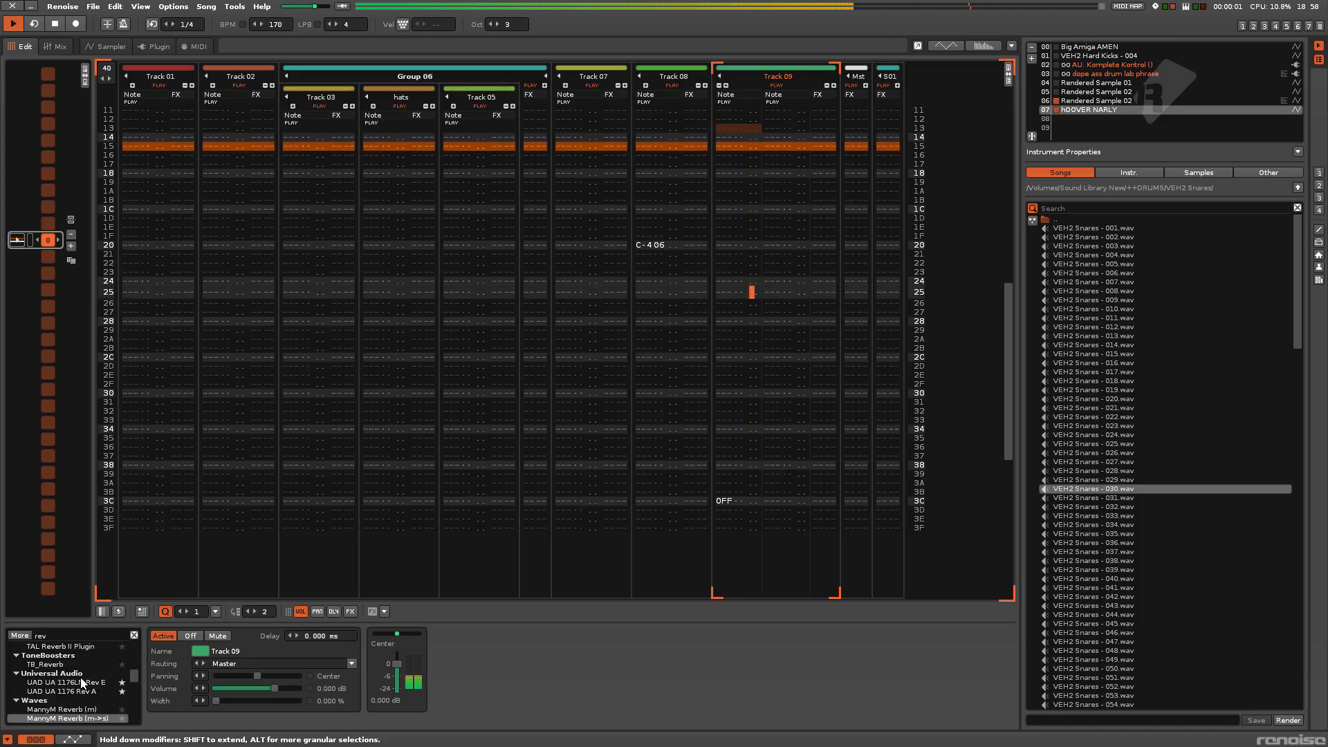
# Find the native mpReverb among the reverb effects and add it to Track 09.
pyautogui.scroll(5, 80, 665)
pyautogui.doubleClick(61, 693)
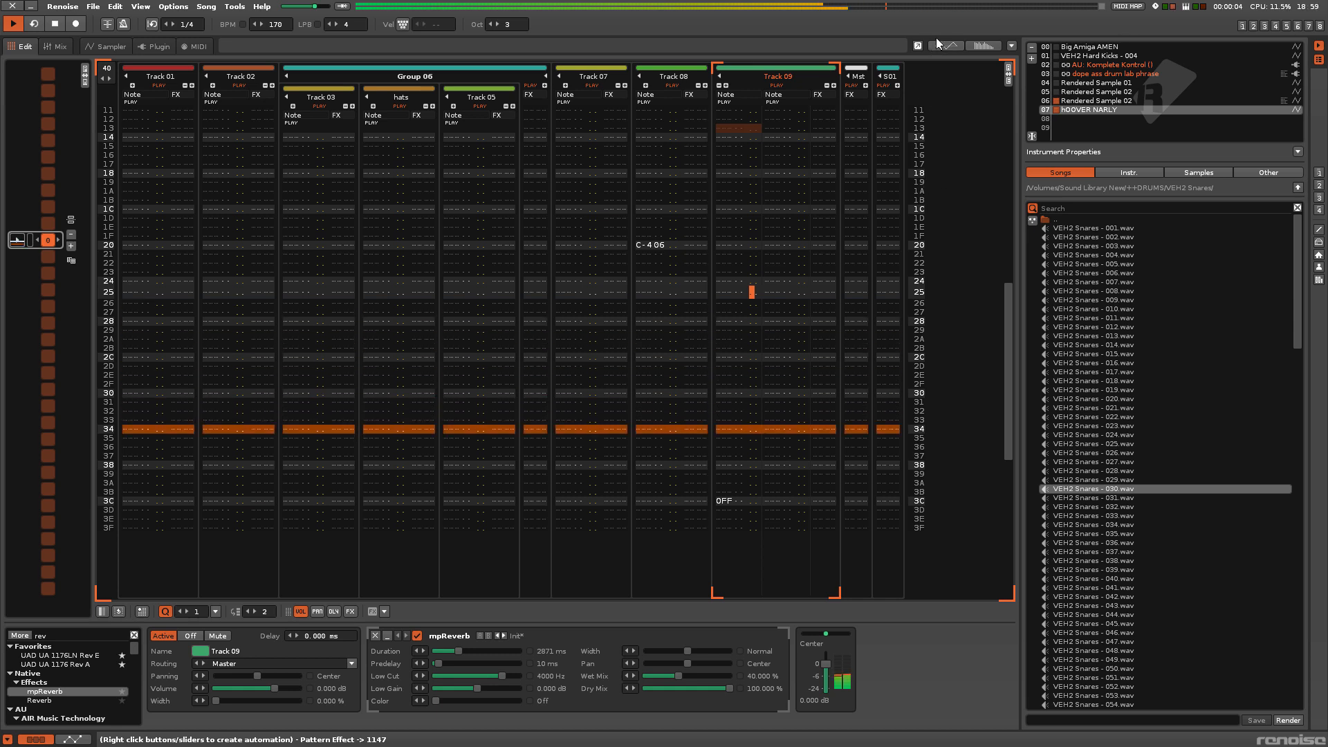
# Show the mixer with the spectrum analyser, then set Track 08's volume to 2.206 dB and Track 09's to -0.085 dB.
pyautogui.click(937, 45)
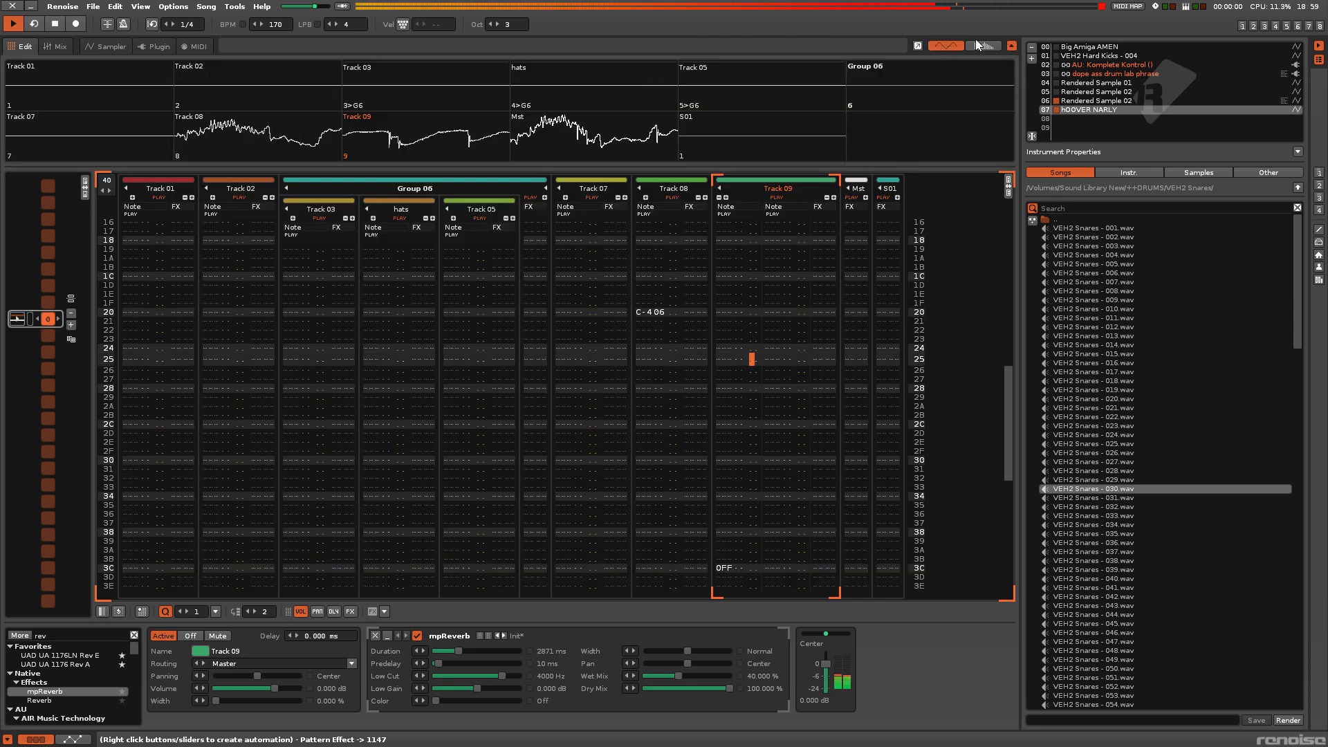
pyautogui.moveTo(749, 339); pyautogui.dragTo(737, 341)
pyautogui.click(1253, 26)
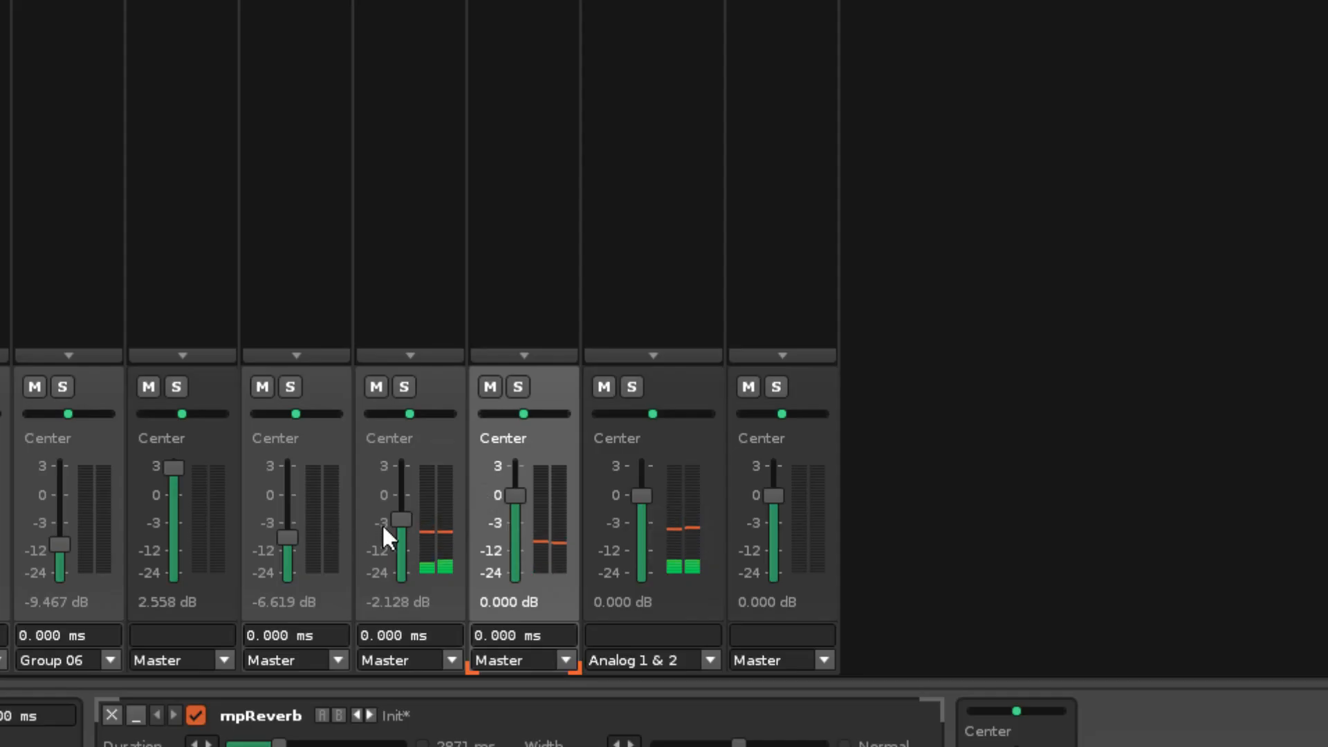
pyautogui.moveTo(383, 526); pyautogui.dragTo(383, 515)
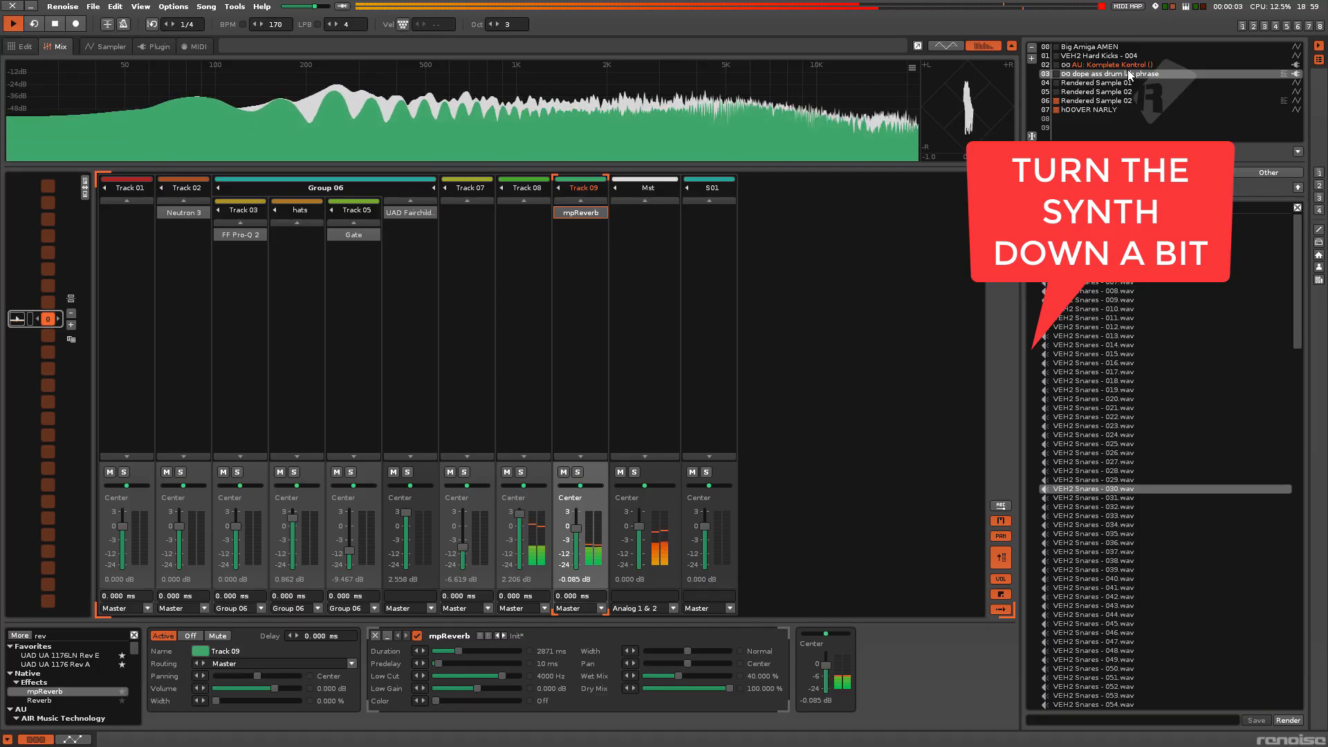
# Stop playback and audition the Komplete Kontrol, Rendered Sample 01 and Rendered Sample 02 instruments in slots 02, 04 and 06.
pyautogui.click(1126, 65)
pyautogui.press('space')
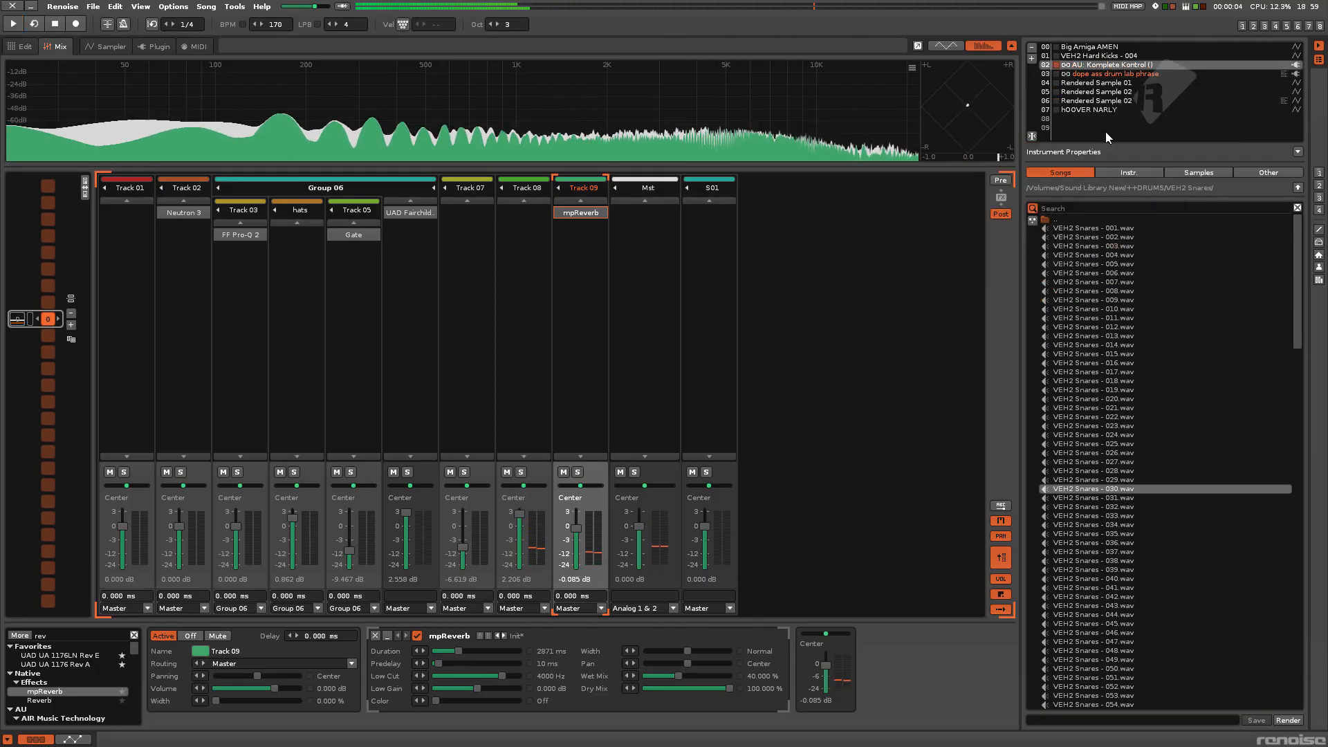
pyautogui.click(1108, 83)
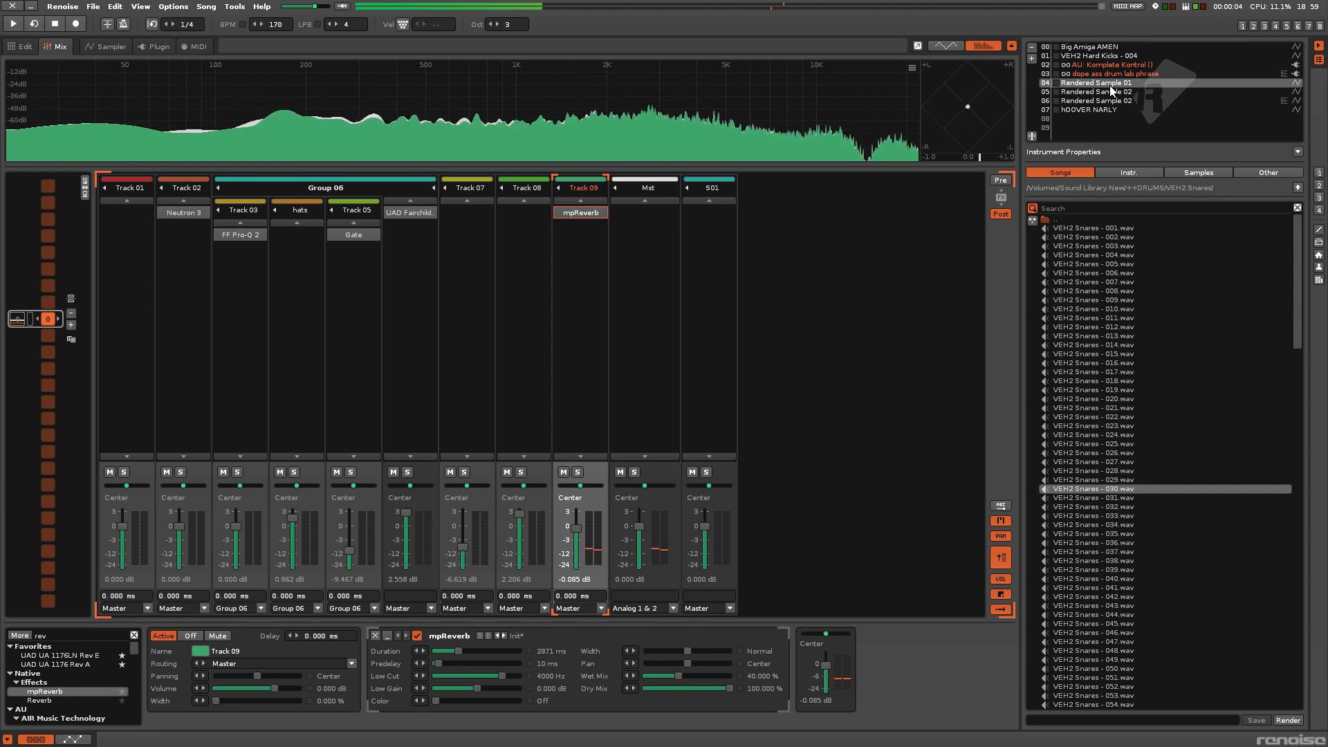
pyautogui.click(1109, 101)
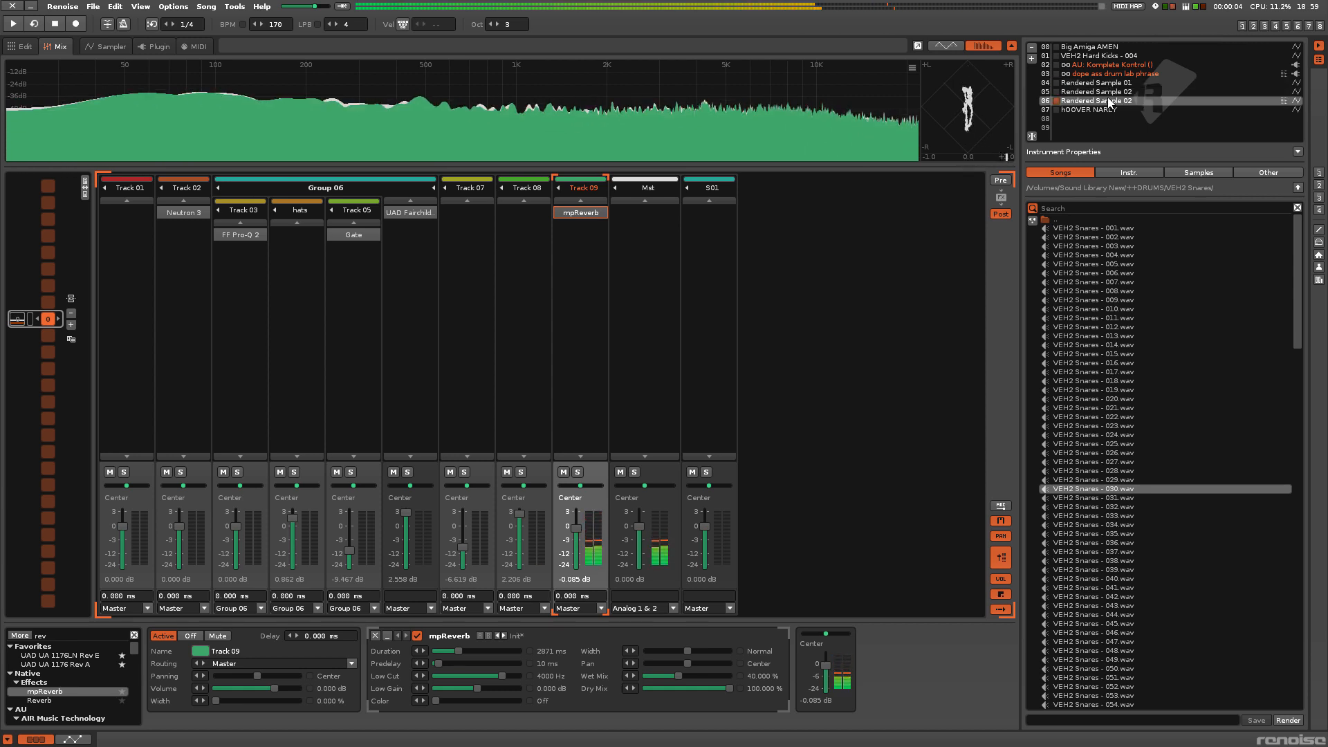
# Open the plugin and phrase view of the drum lab instrument in slot 03, move its plugin window aside, and delete Phrase 01.
pyautogui.click(1111, 74)
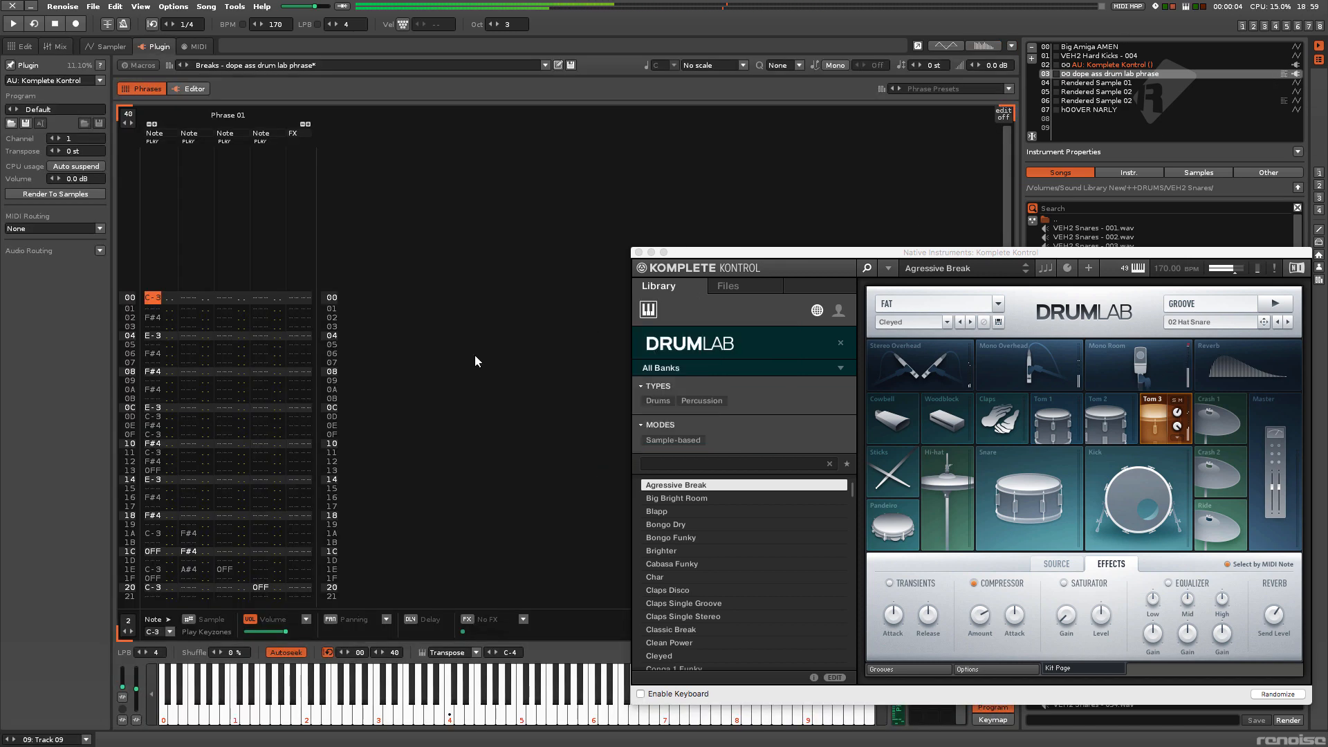
pyautogui.moveTo(674, 257); pyautogui.dragTo(1052, 104)
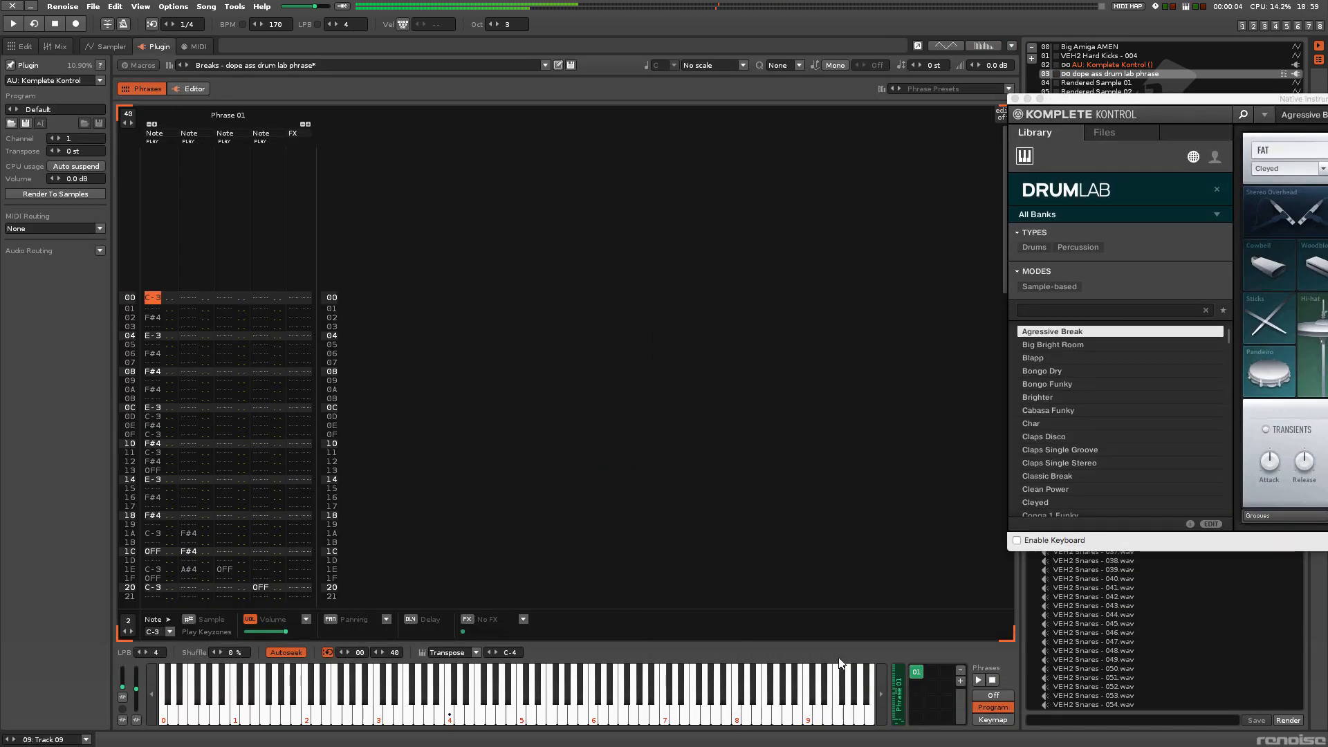
pyautogui.rightClick(915, 675)
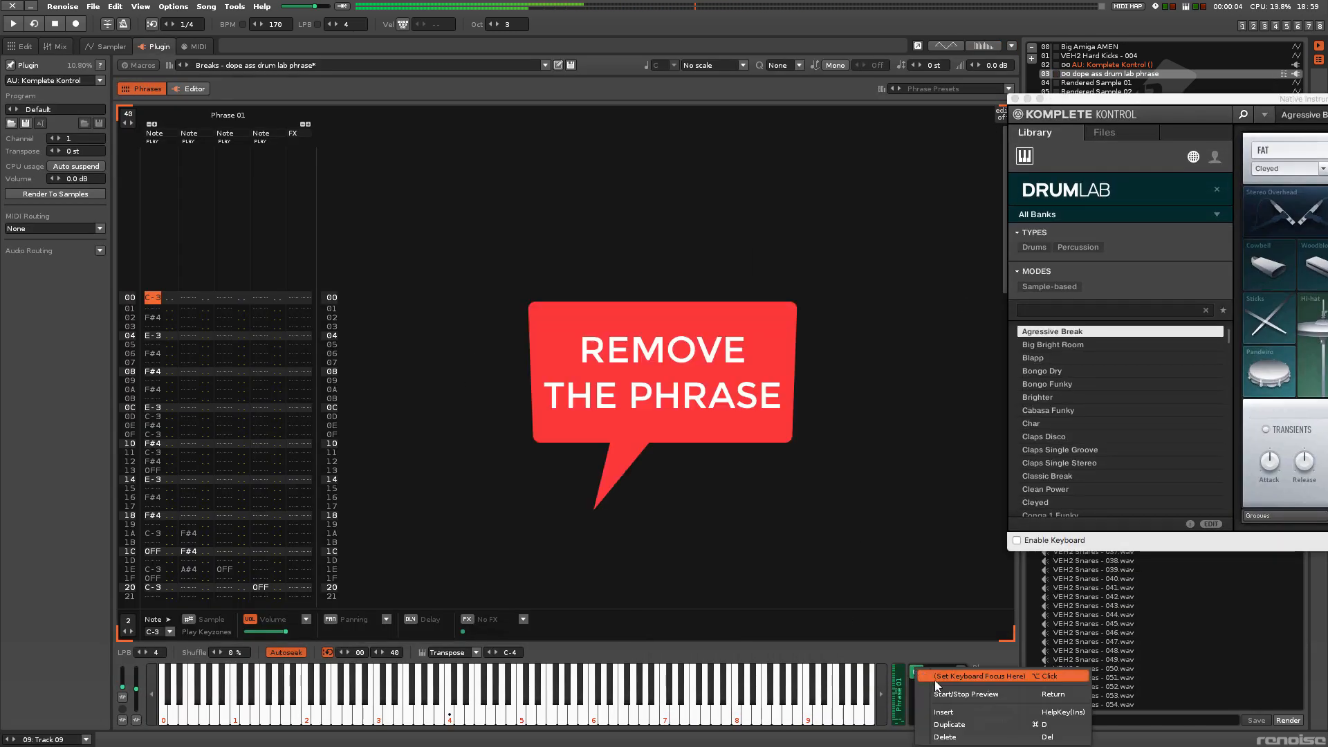
pyautogui.click(946, 737)
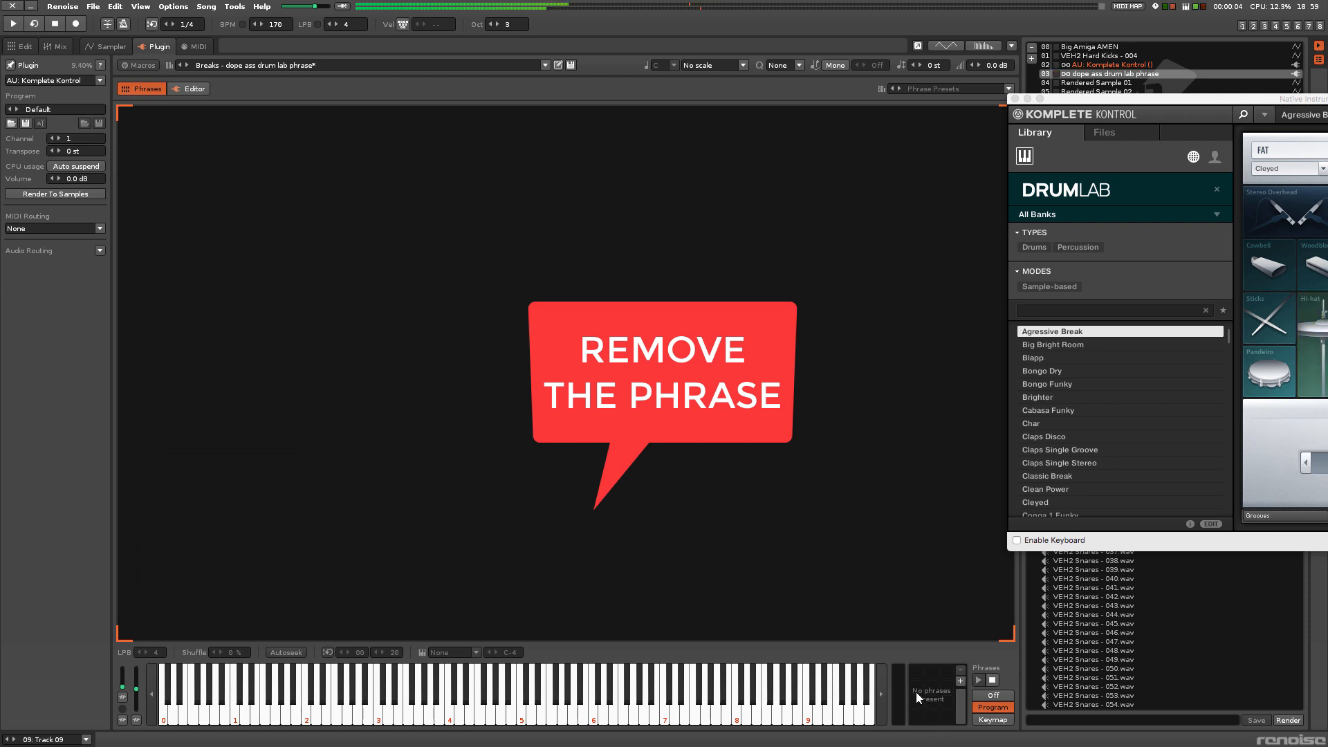
# Play the pattern and record repeated E-4 hits of instrument 03 with note-offs on a new Track 10.
pyautogui.click(1241, 27)
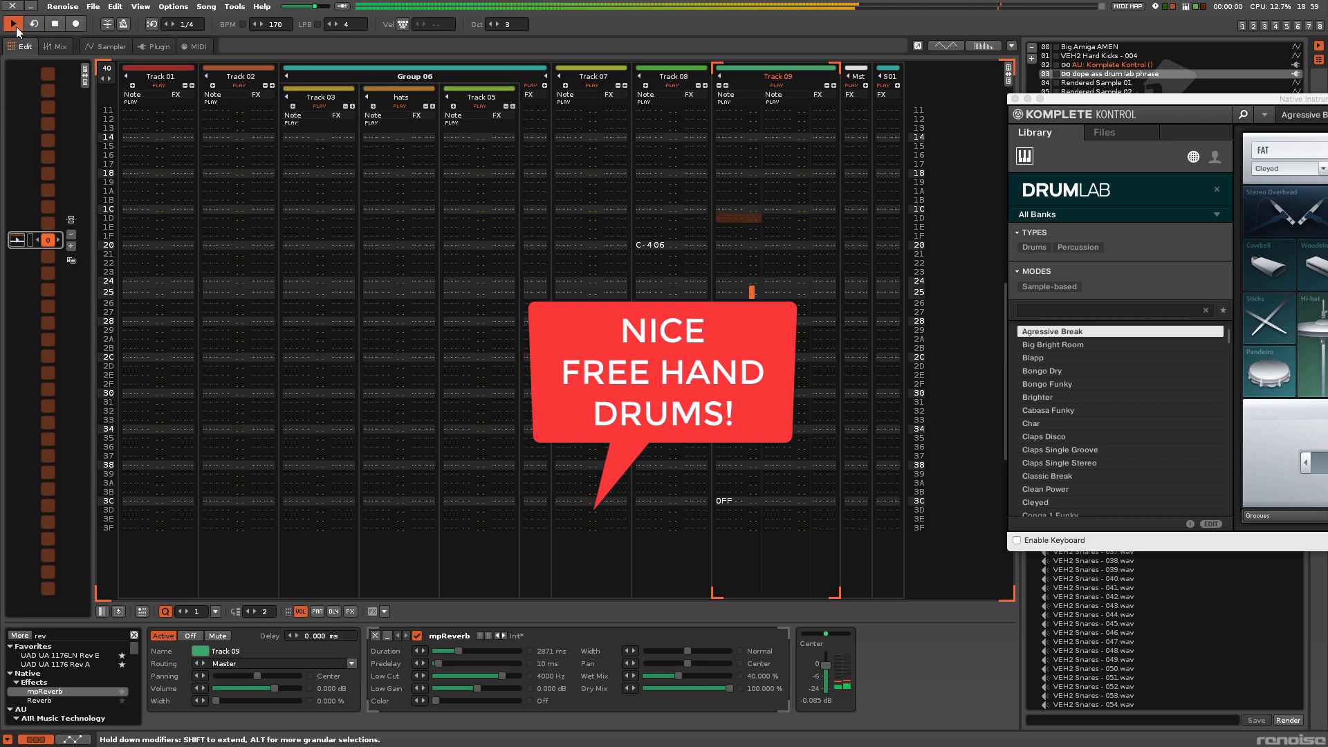
pyautogui.press('Scroll_Lock')
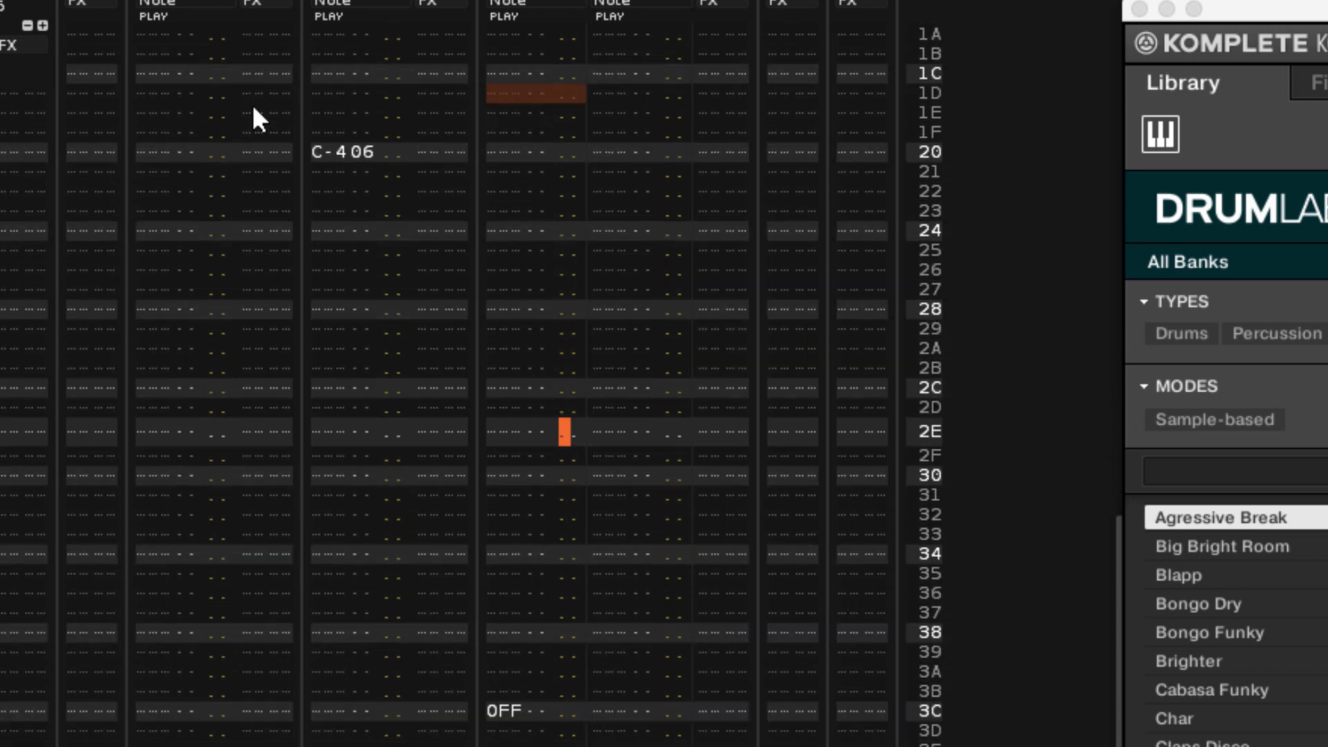
pyautogui.press('Tab')
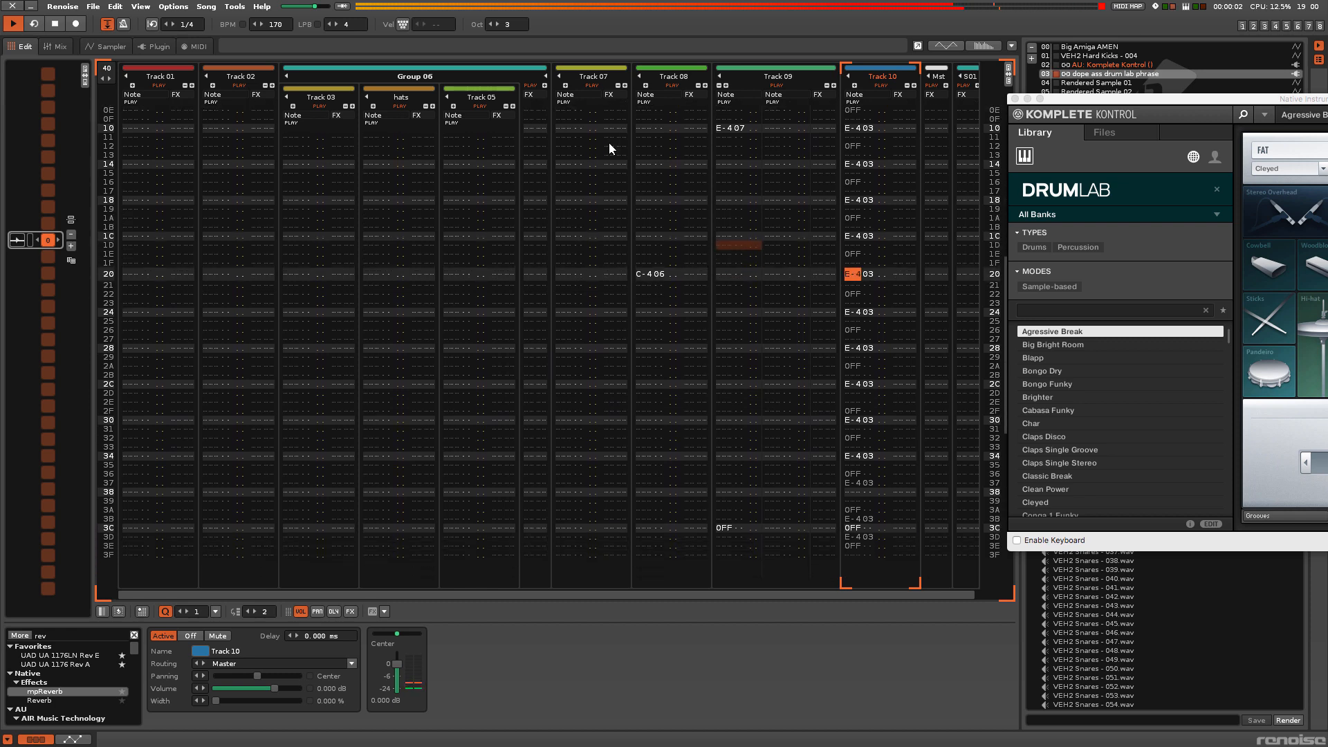
pyautogui.press('Escape')
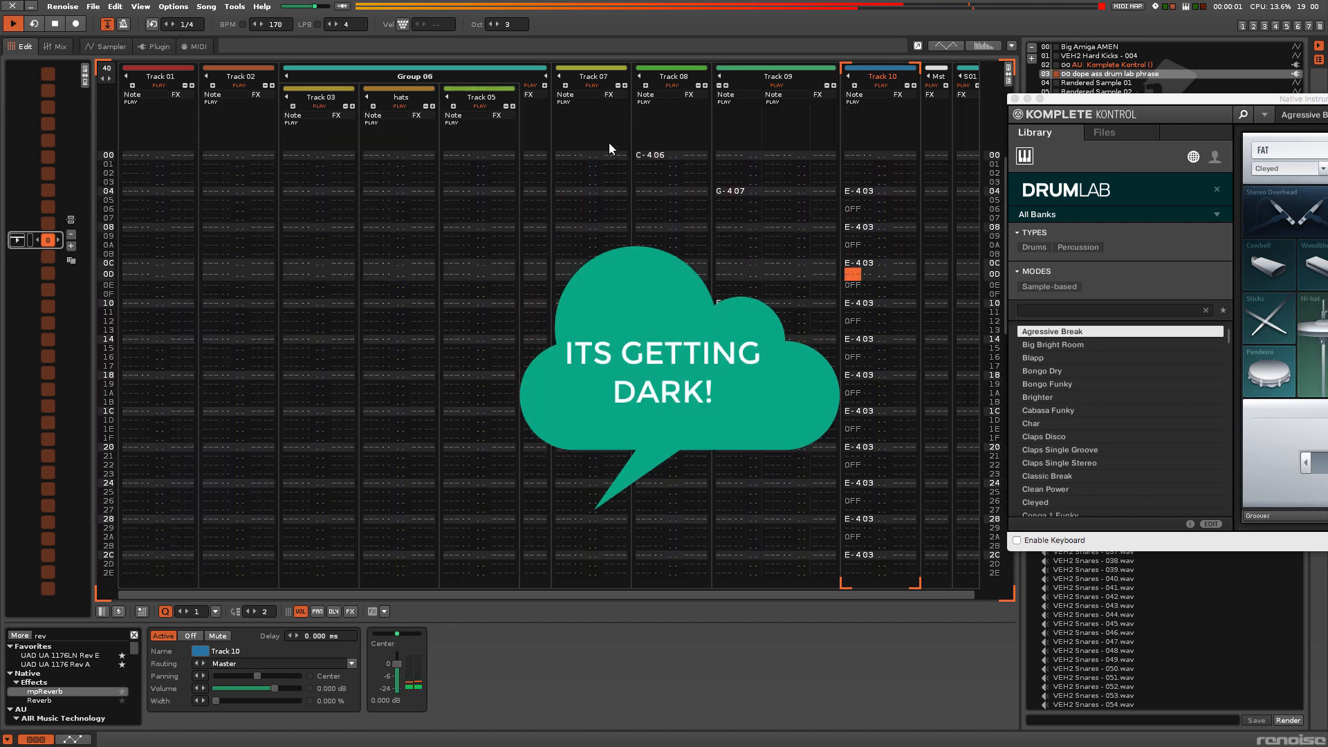
# Record G-4 hits of instrument 03 on a new Track 11, including lines 2C, 34 and 3B, ending with a note-off on 3C.
pyautogui.press('Tab')
pyautogui.press('Escape')
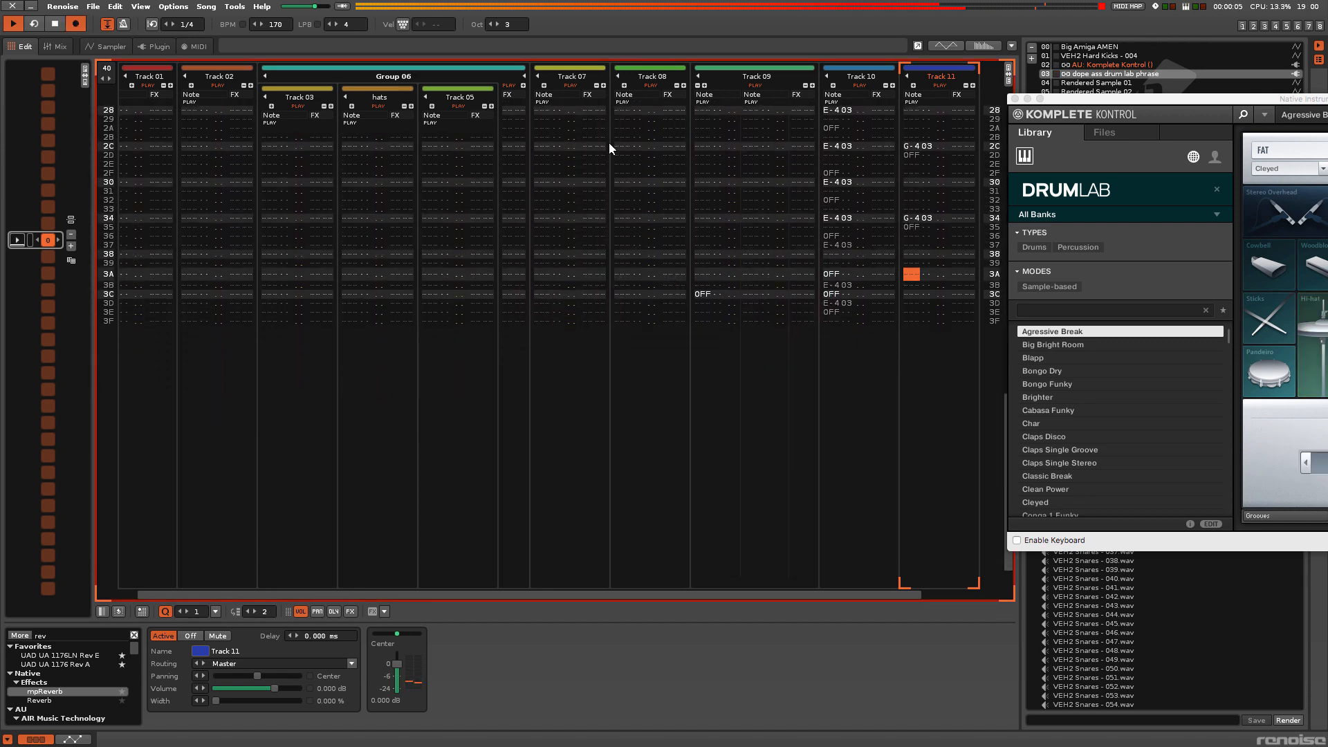
pyautogui.press('Escape')
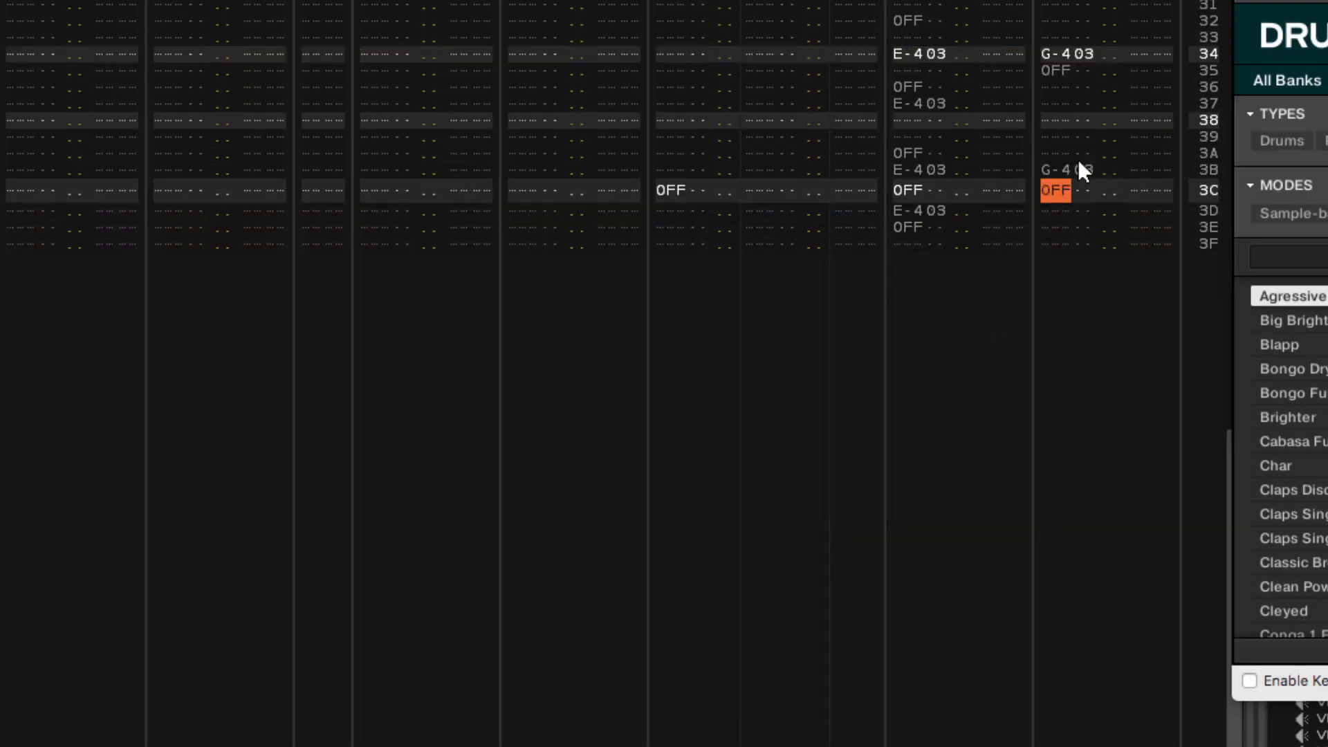
# Move the G-4 hit of instrument 03 on Track 11 from line 3B to line 3C, replacing the note-off there.
pyautogui.click(1075, 141)
pyautogui.click(1062, 164)
pyautogui.moveTo(1057, 168); pyautogui.dragTo(1056, 196)
pyautogui.click(1057, 114)
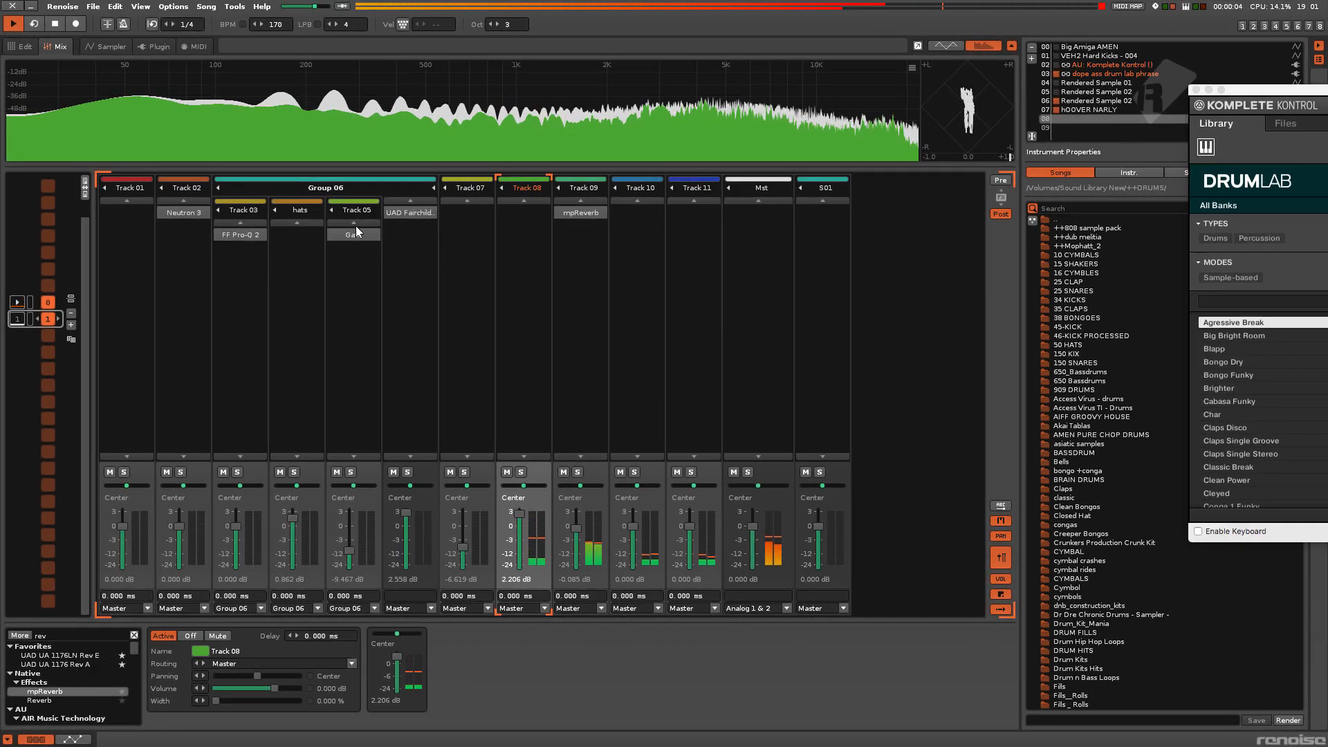
# Move the FF Pro-Q 2 effect from Track 03 to Track 08, sweep its low cut, and lower the cut to 10 Hz.
pyautogui.moveTo(227, 235); pyautogui.dragTo(508, 241)
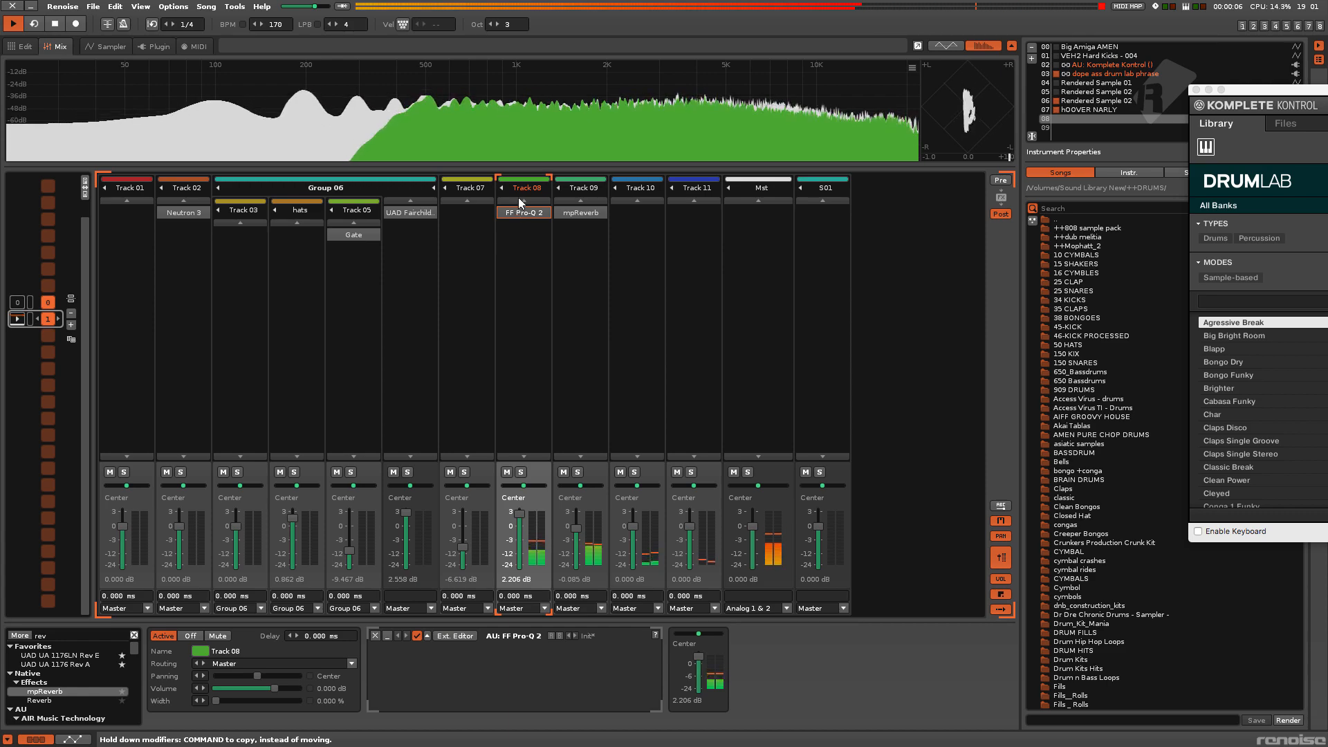
pyautogui.doubleClick(538, 214)
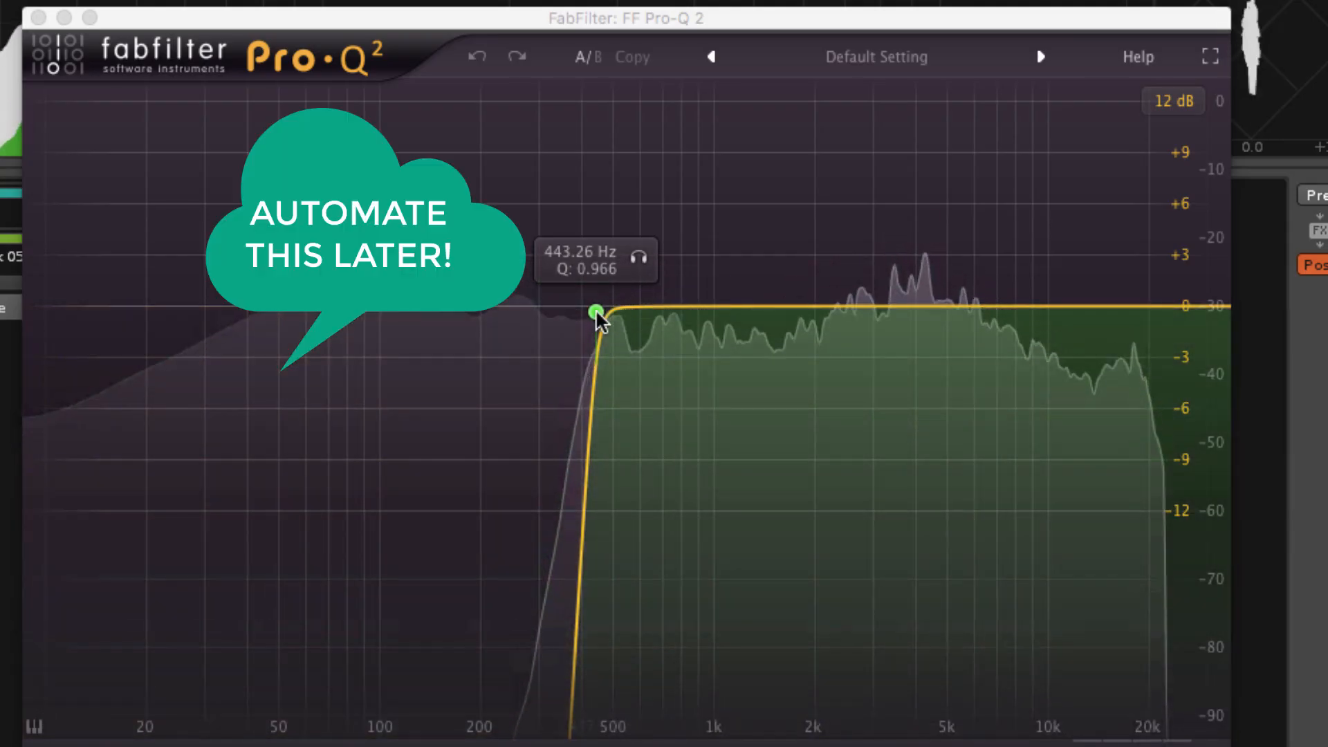
pyautogui.moveTo(649, 237); pyautogui.dragTo(734, 240)
pyautogui.moveTo(770, 319); pyautogui.dragTo(0, 531)
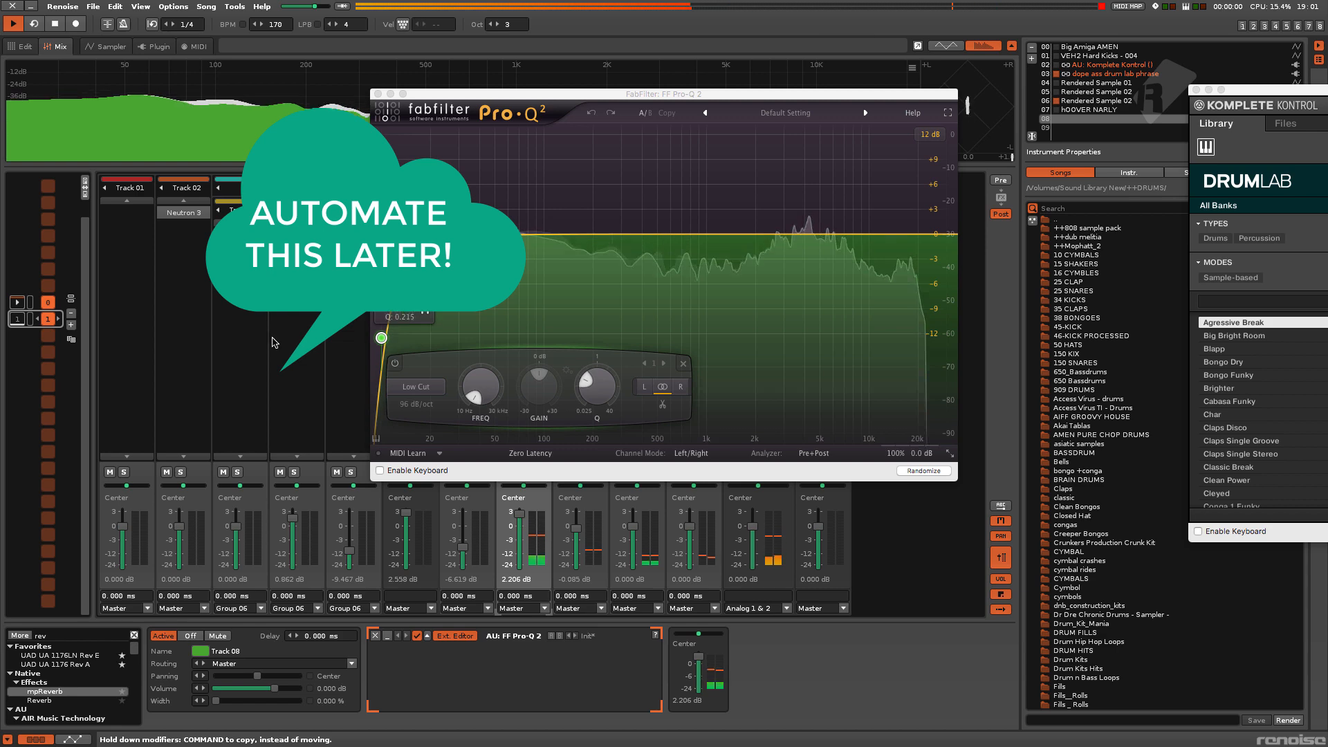
pyautogui.moveTo(273, 339); pyautogui.dragTo(274, 331)
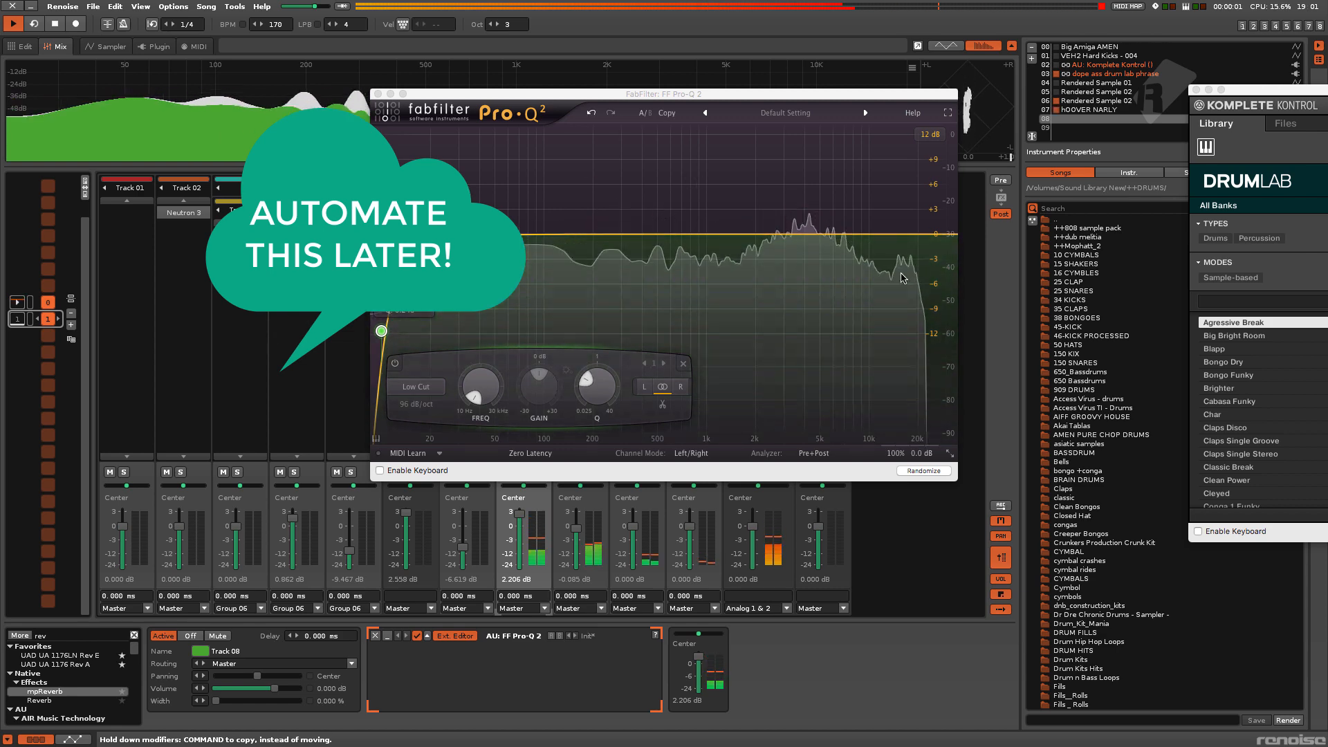
# Add a bell boost of about +1.9 dB near 8100 Hz in Track 08's FF Pro-Q 2.
pyautogui.moveTo(811, 234); pyautogui.dragTo(854, 218)
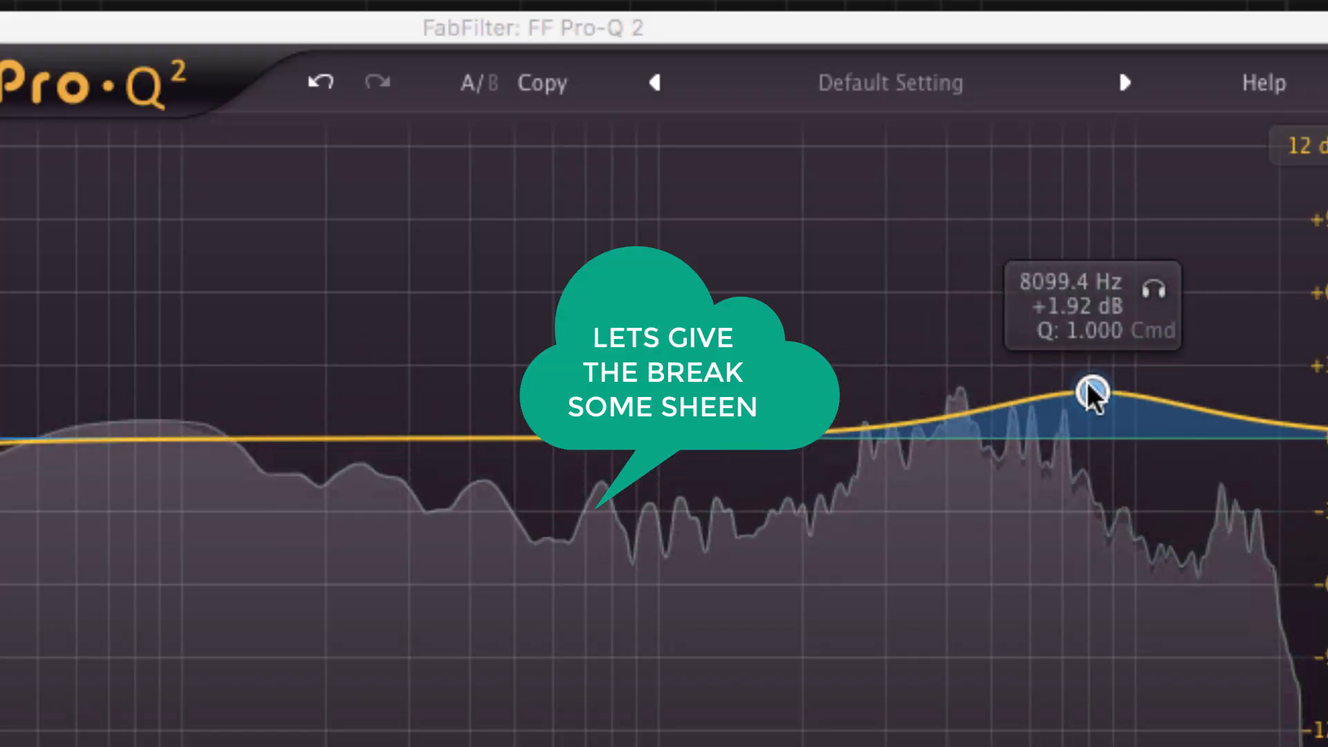
pyautogui.moveTo(1088, 384); pyautogui.dragTo(1096, 385)
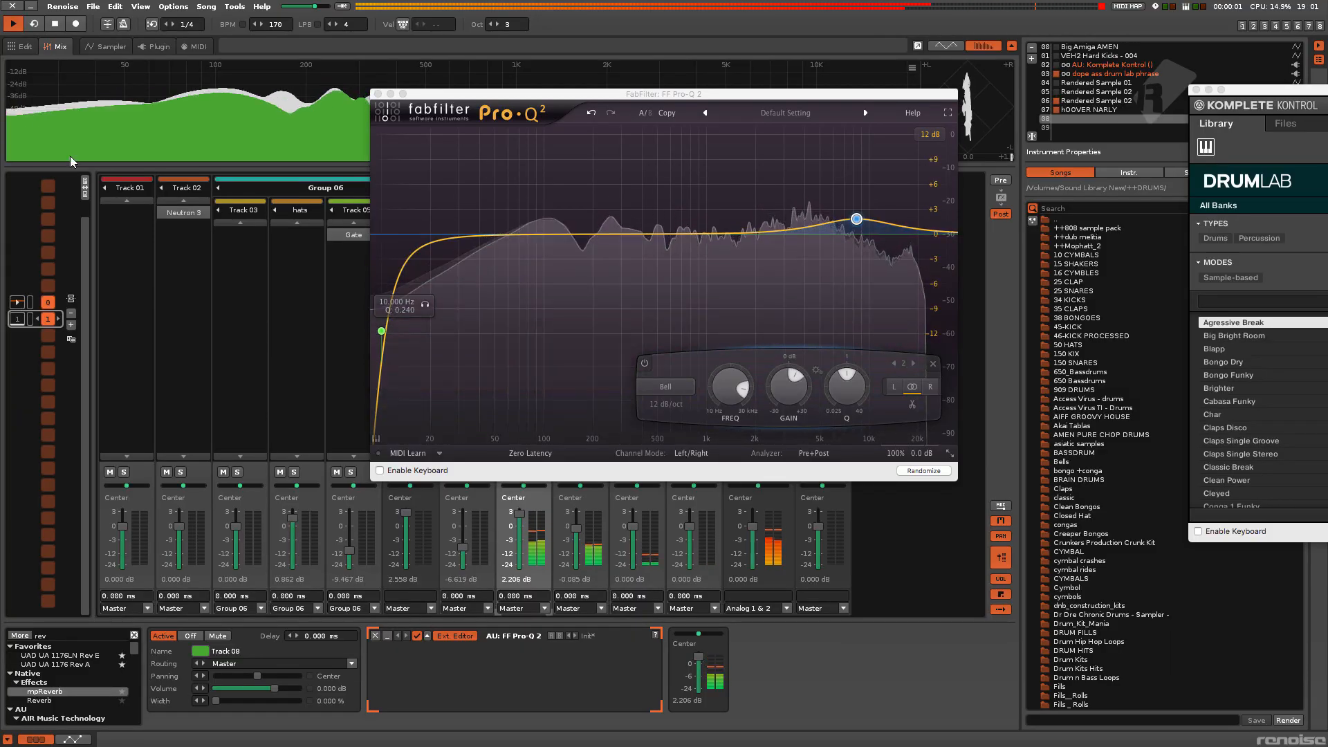
pyautogui.click(92, 6)
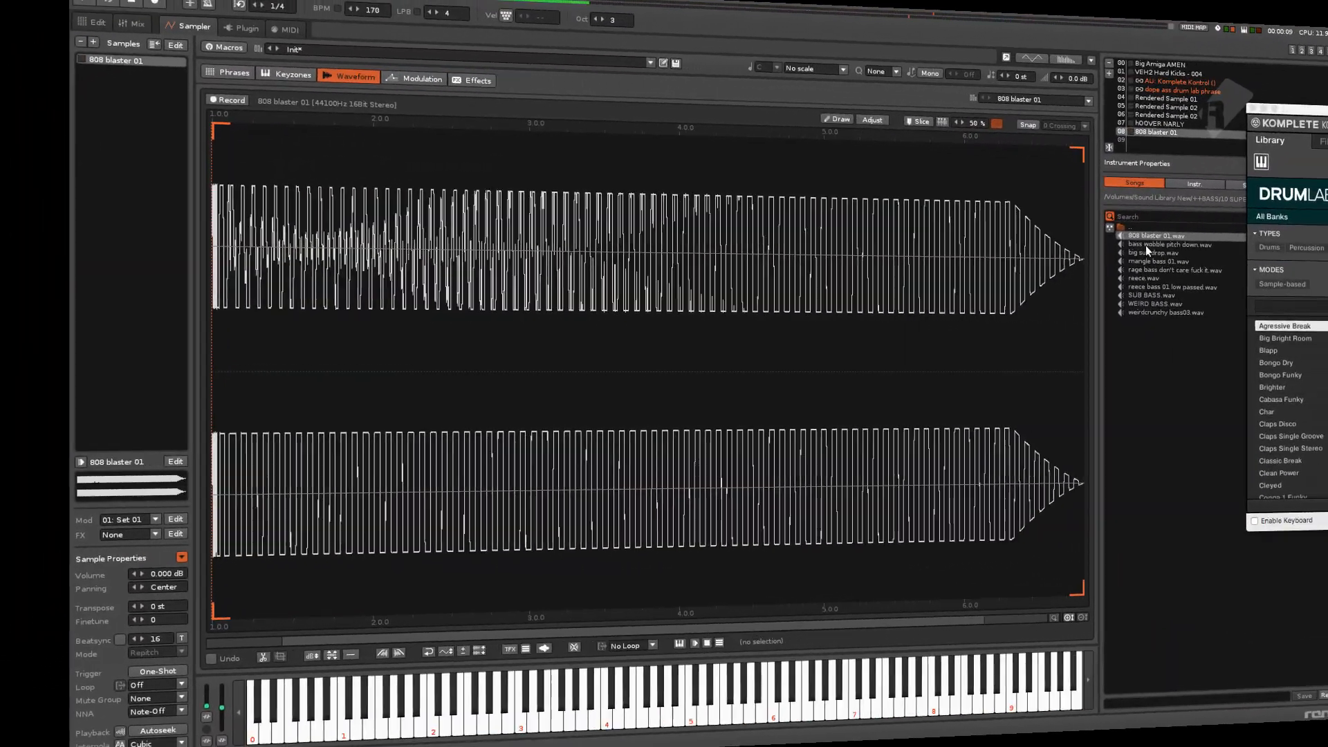
# Load big sub drop.wav into instrument slot 08 and insert an empty Track 09 after Track 08 in the pattern.
pyautogui.doubleClick(1078, 246)
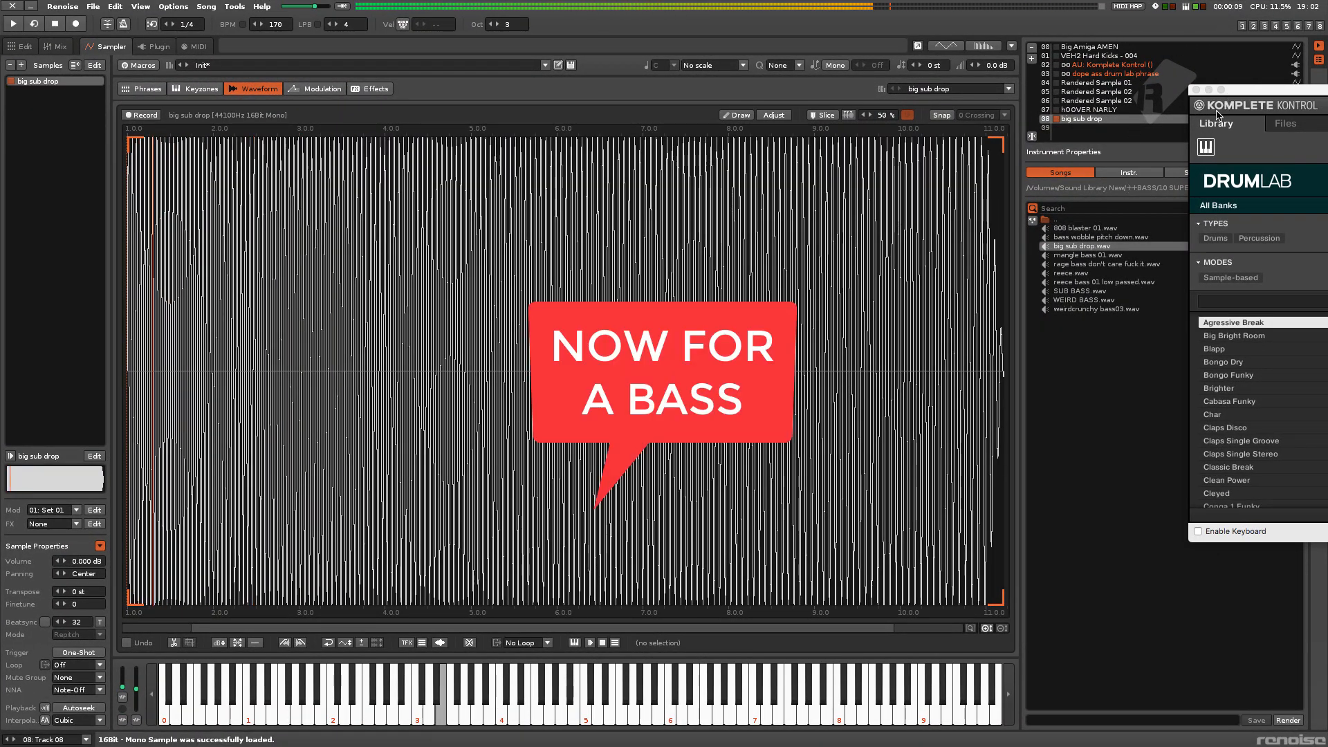
pyautogui.click(1242, 25)
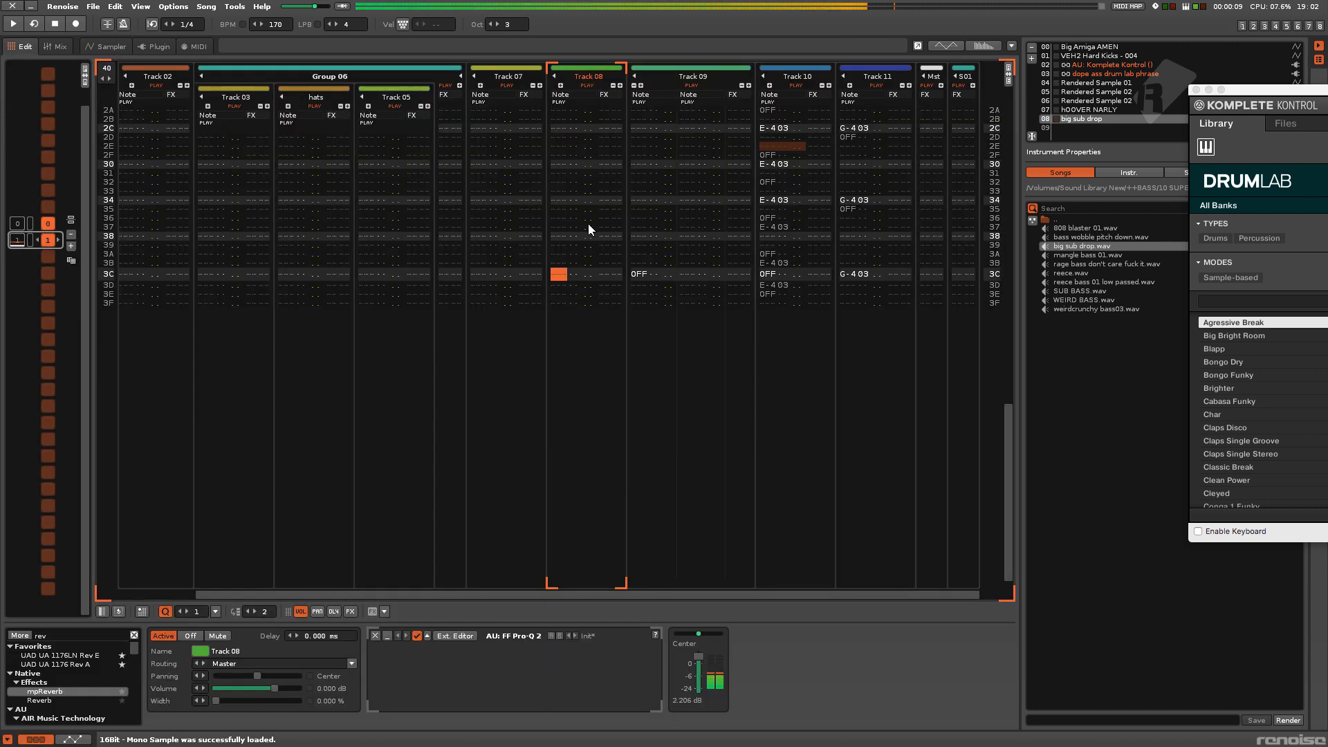
pyautogui.press('Tab')
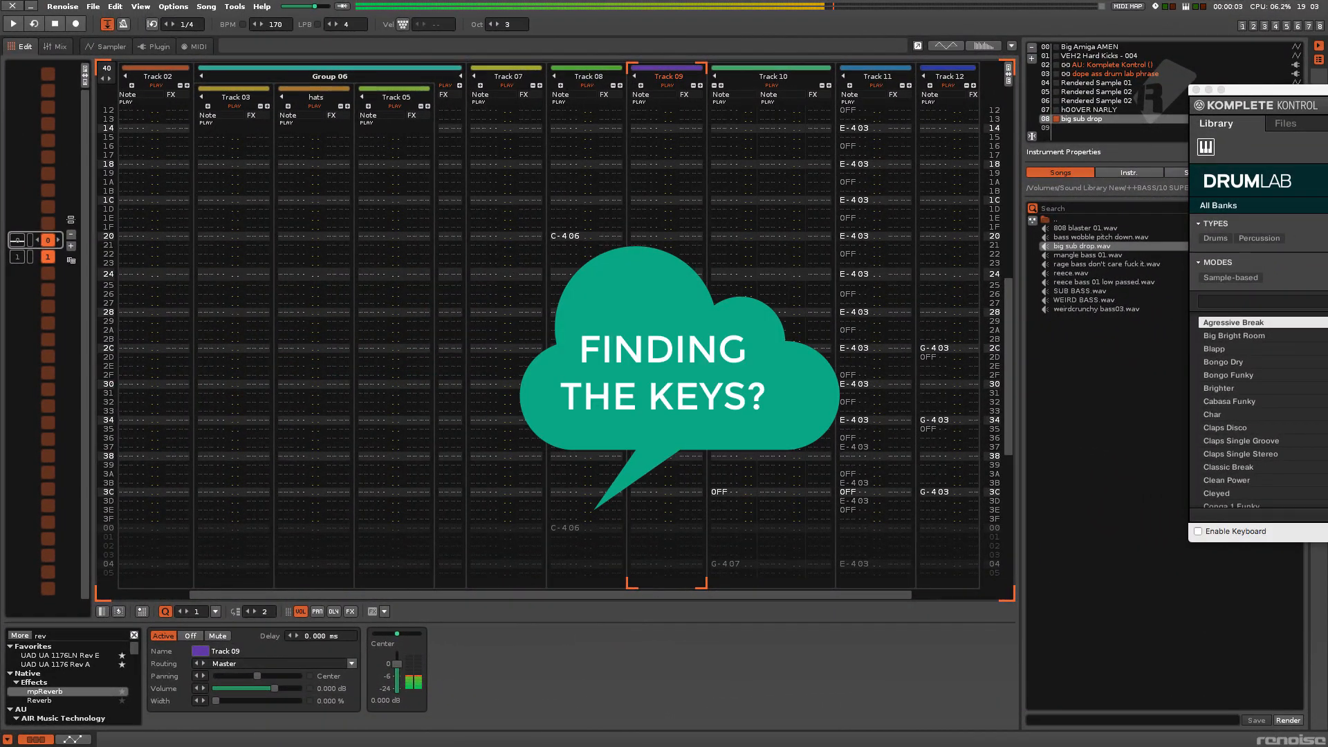
# Play the pattern and record big sub drop on Track 09 with G#3 on lines 04, 08 and 0C and F#3 on line 10.
pyautogui.press('space')
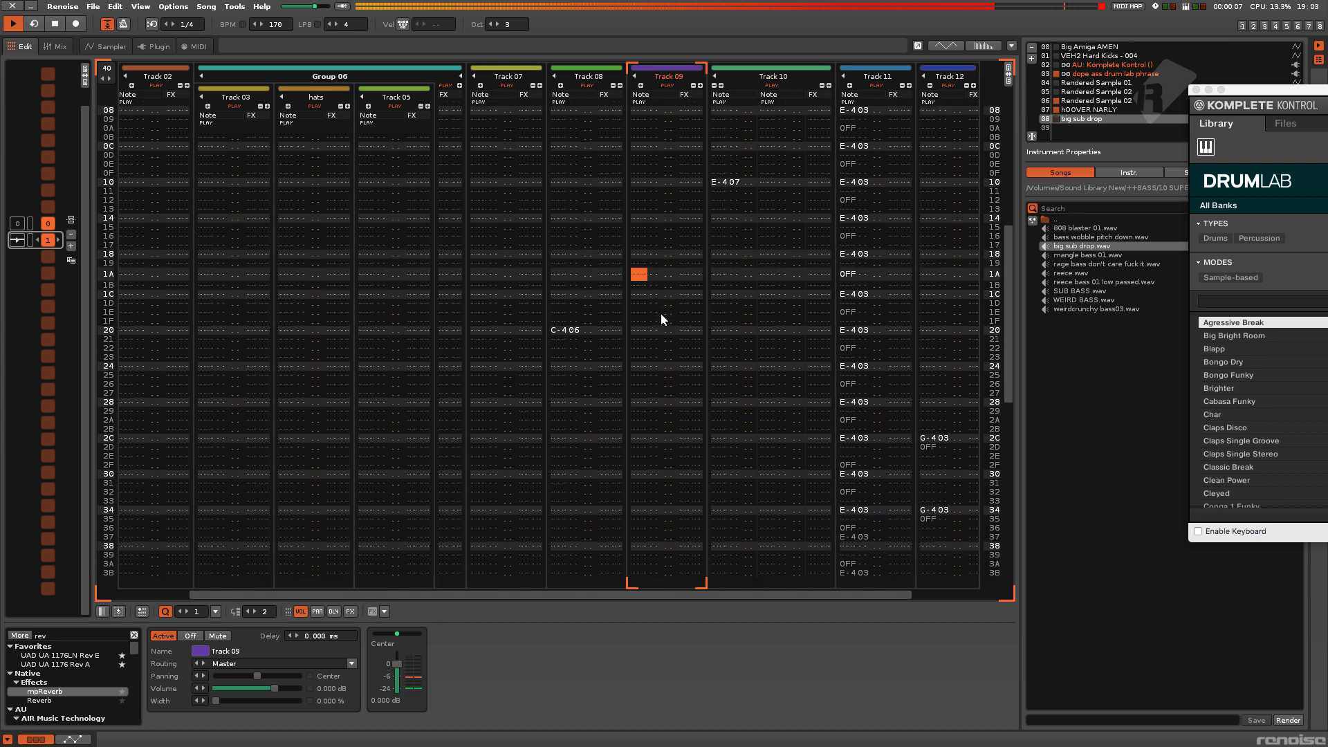
pyautogui.press('Escape')
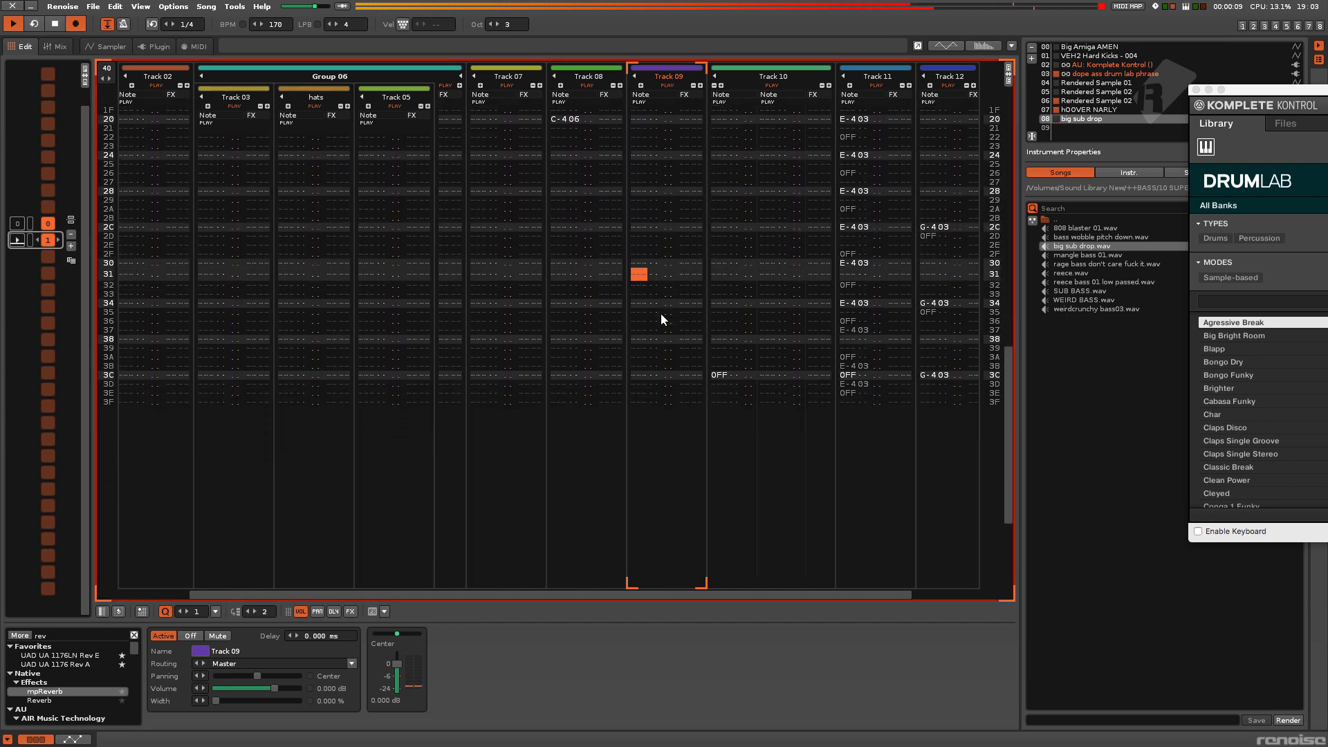
pyautogui.press('h')
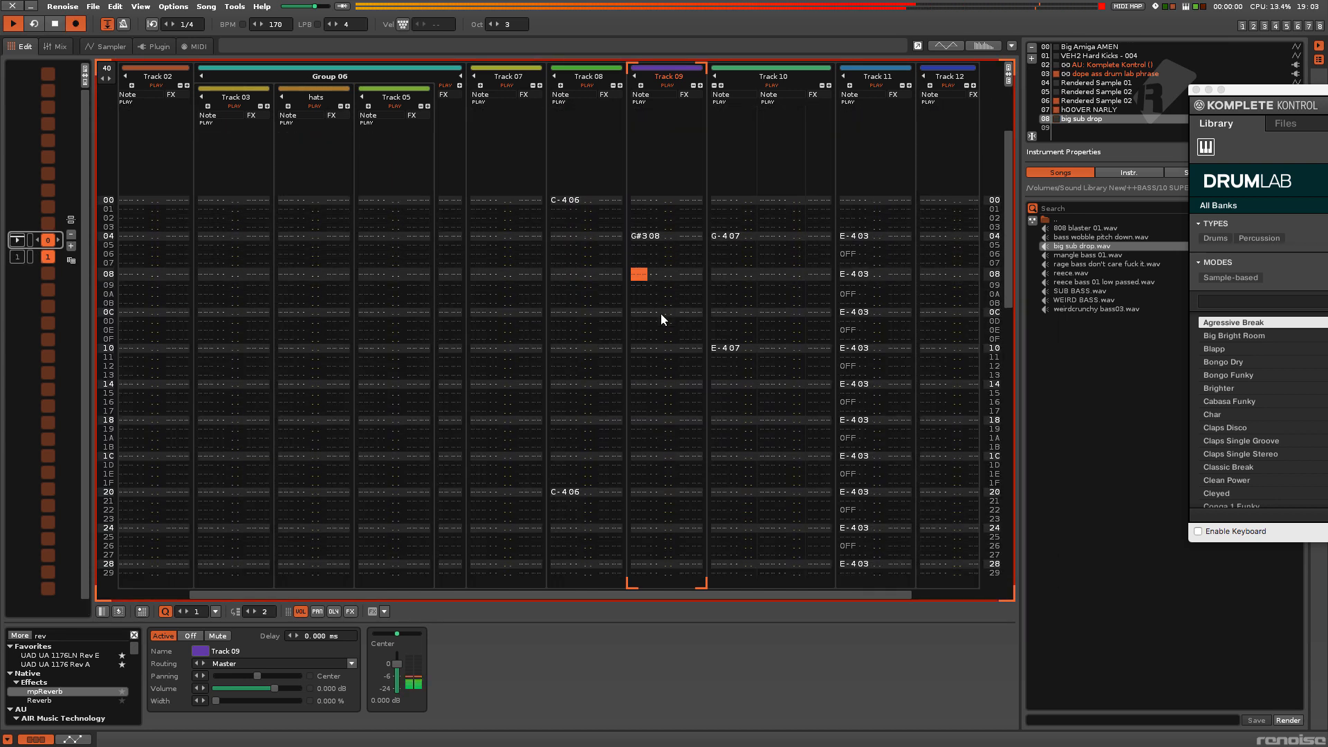
pyautogui.press('h')
pyautogui.press('h')
pyautogui.press('g')
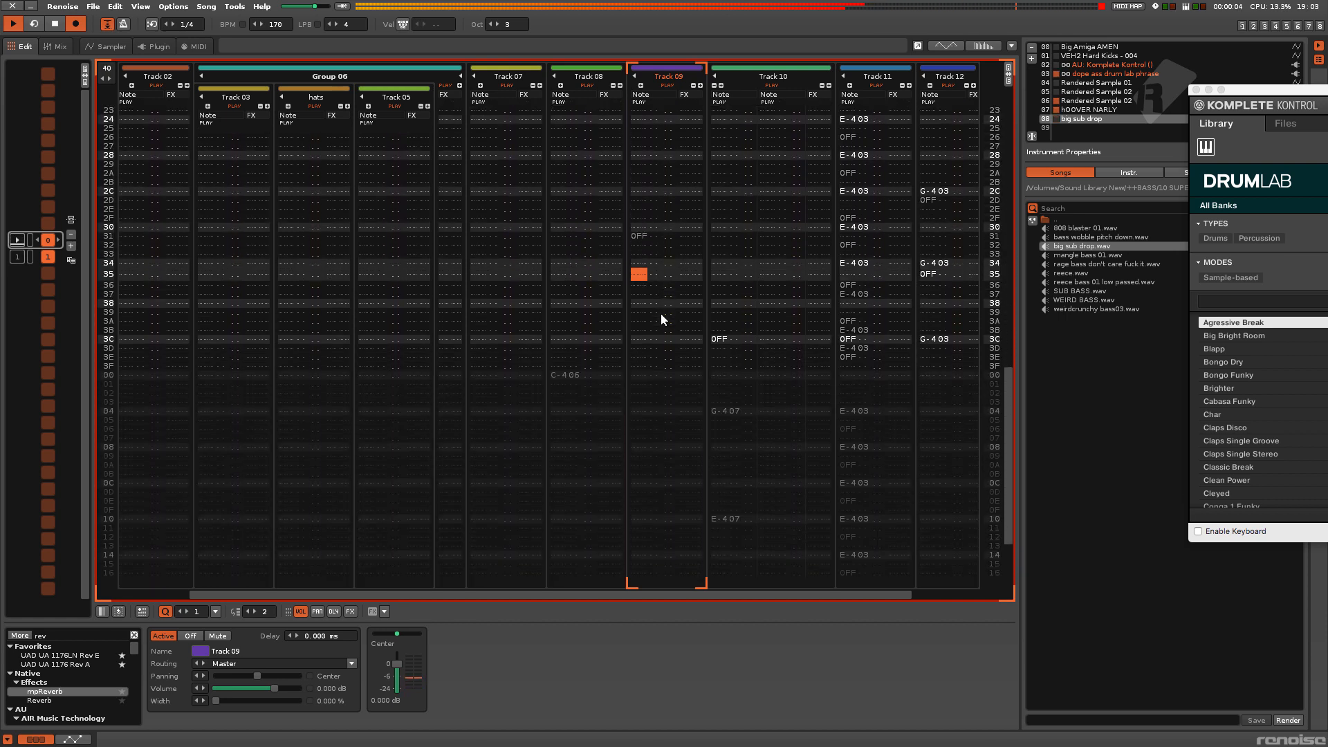
pyautogui.press('Escape')
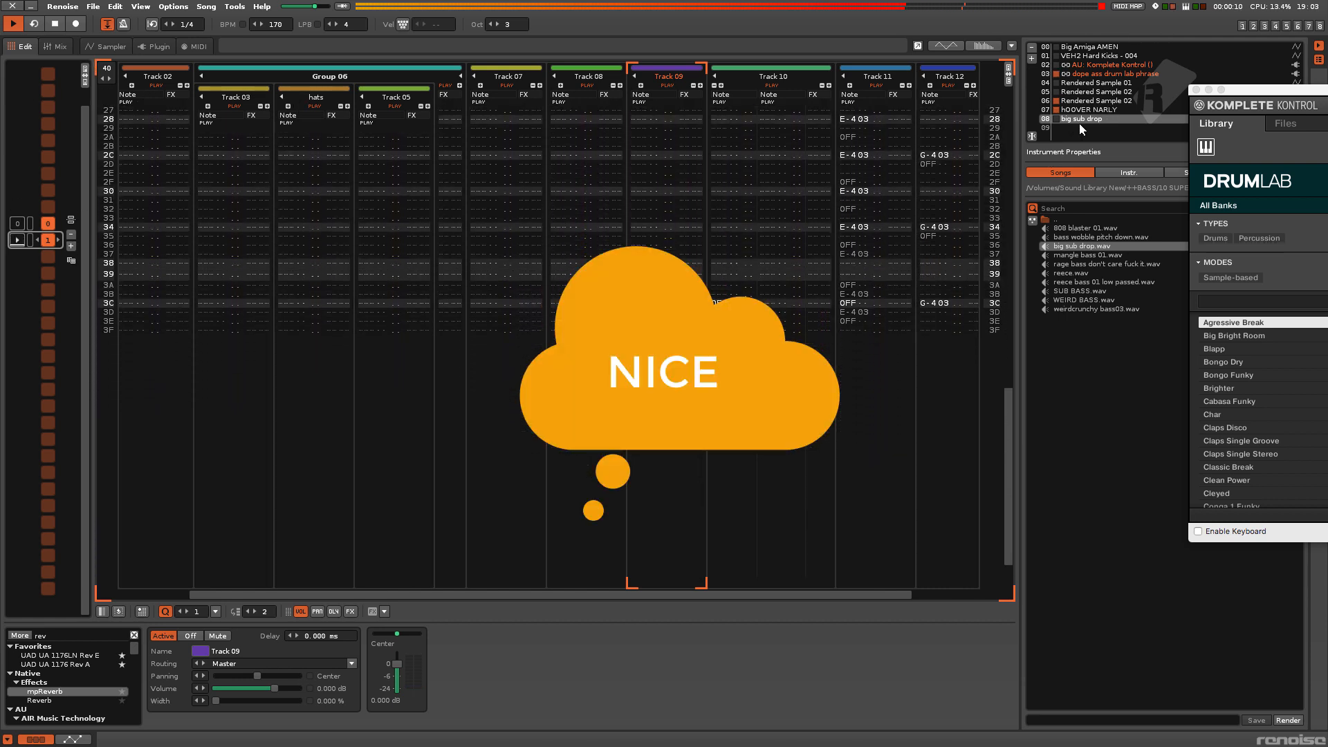
# Add a volume AHDSR envelope to the big sub drop instrument, lowering its attack and slightly lengthening its release.
pyautogui.doubleClick(1079, 120)
pyautogui.click(315, 89)
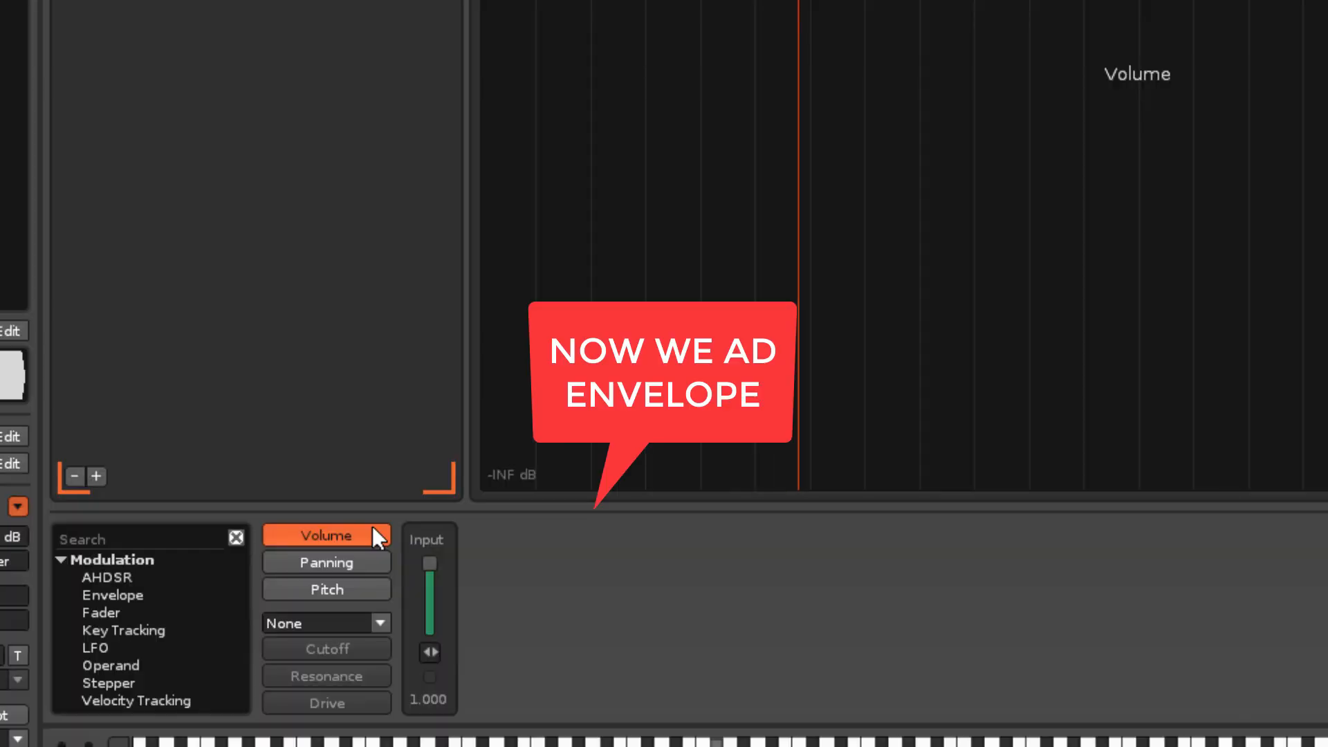
pyautogui.moveTo(174, 580); pyautogui.dragTo(376, 601)
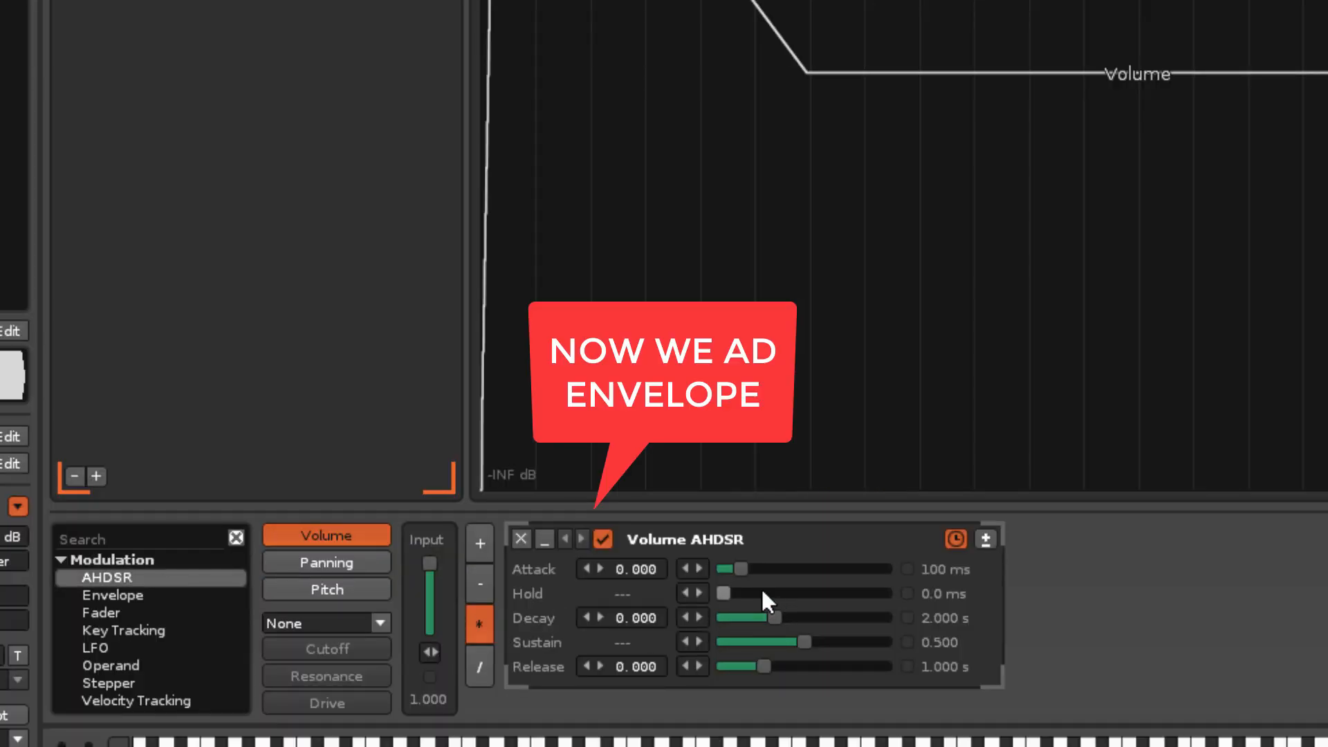
pyautogui.moveTo(740, 569); pyautogui.dragTo(720, 568)
pyautogui.moveTo(762, 668); pyautogui.dragTo(766, 666)
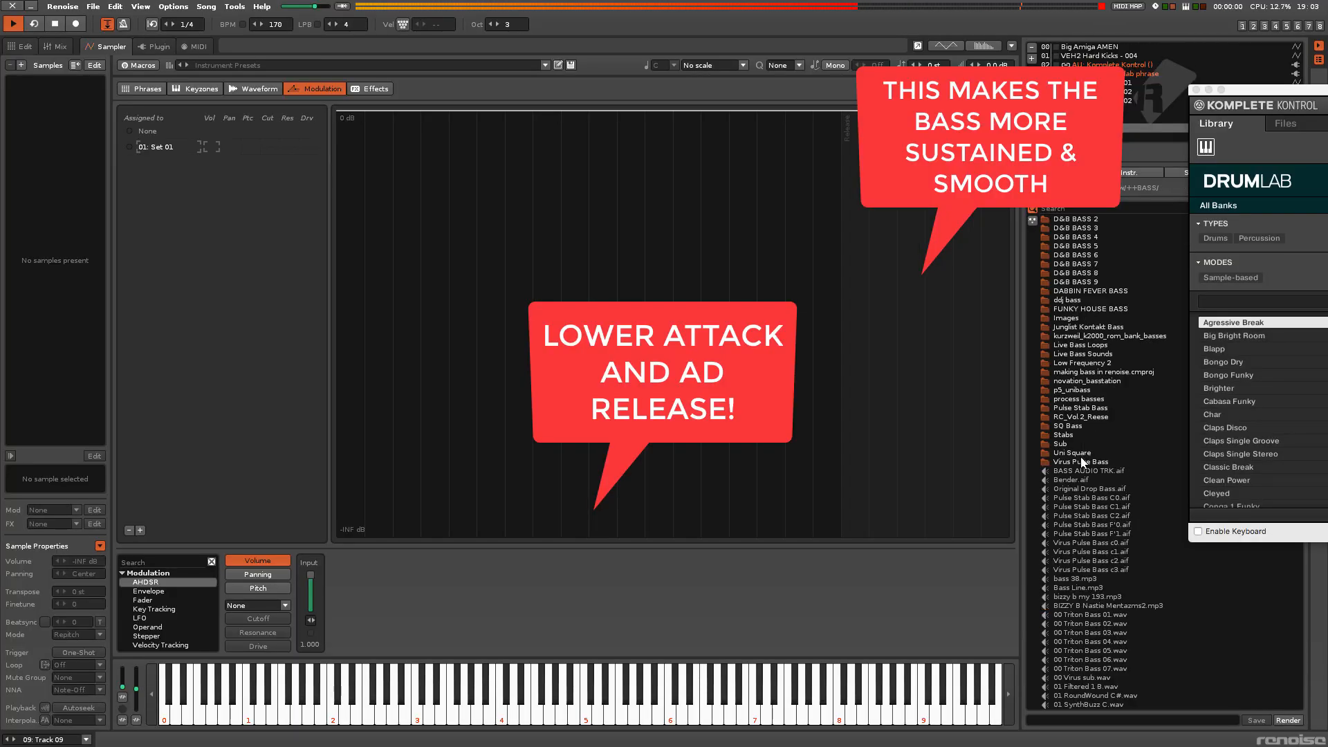
# Search the instrument presets for "ragga" and load Ragga fx so into instrument slot 09.
pyautogui.scroll(-1, 1081, 454)
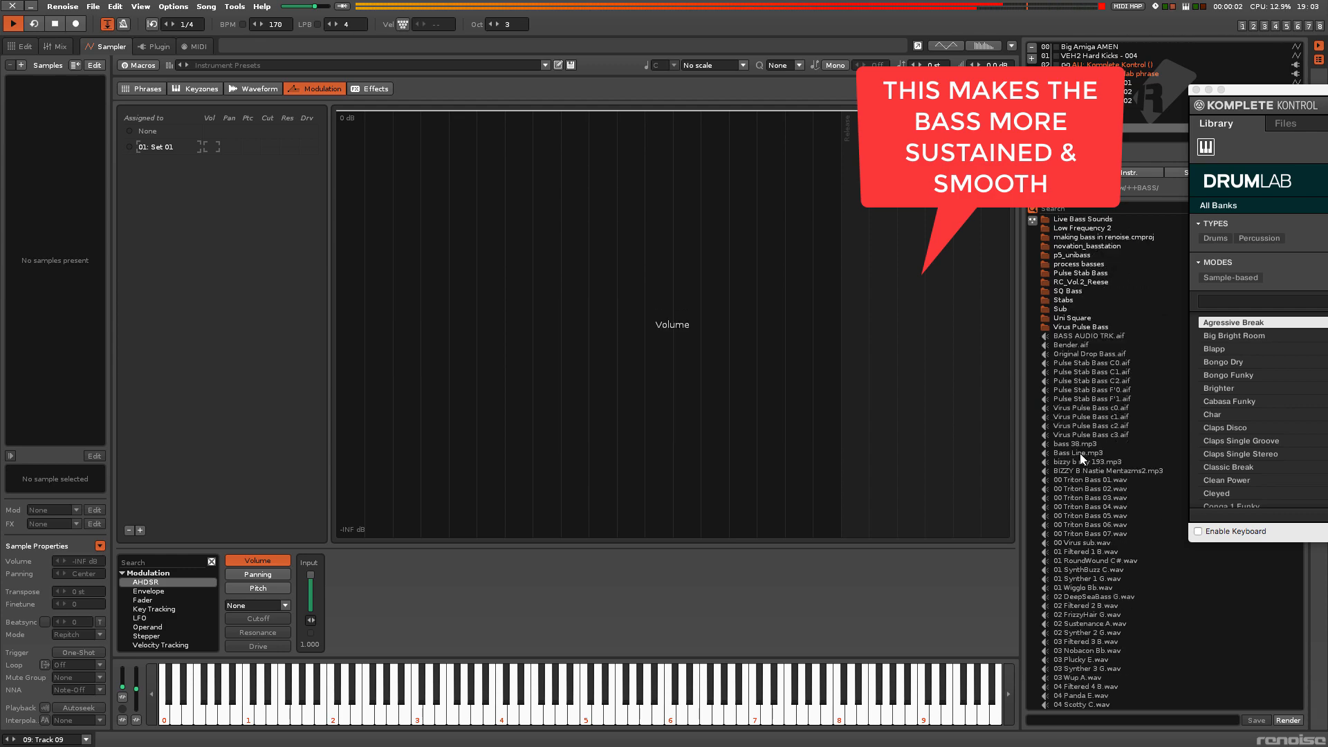
pyautogui.scroll(7, 1081, 453)
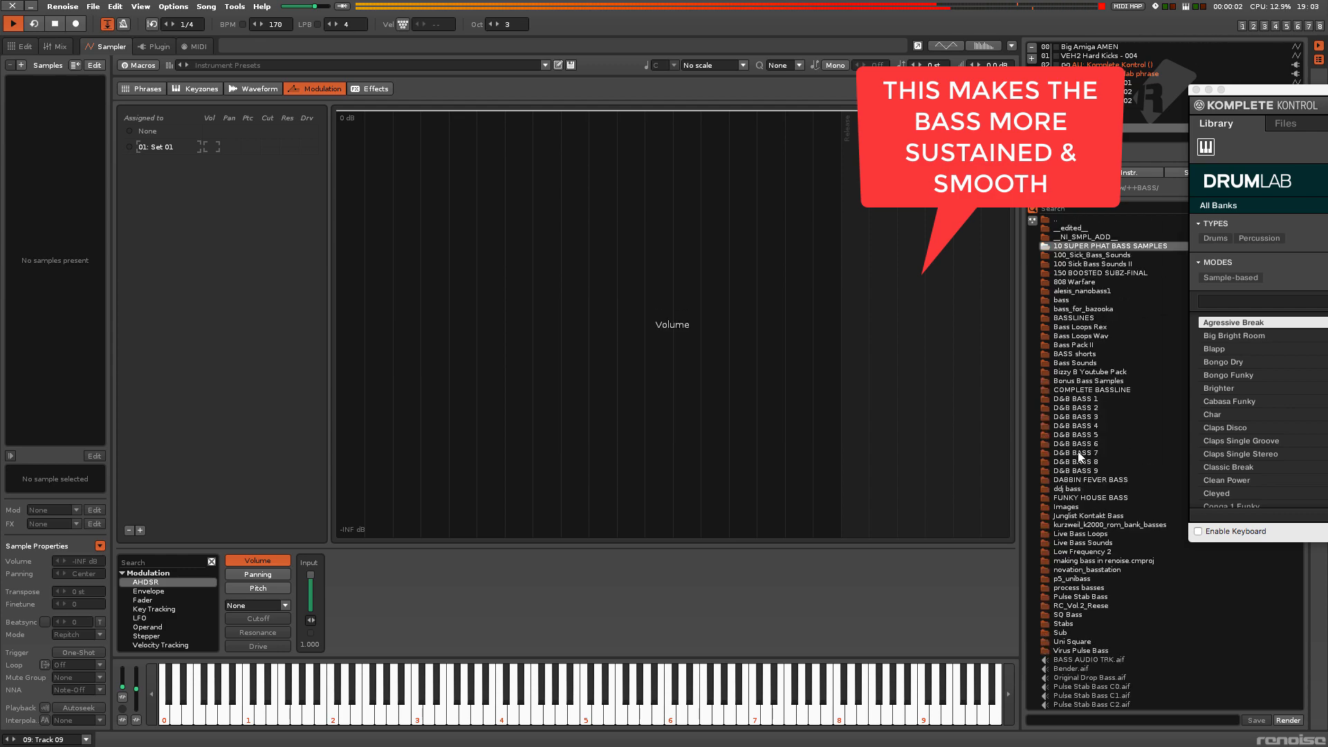
pyautogui.doubleClick(1050, 220)
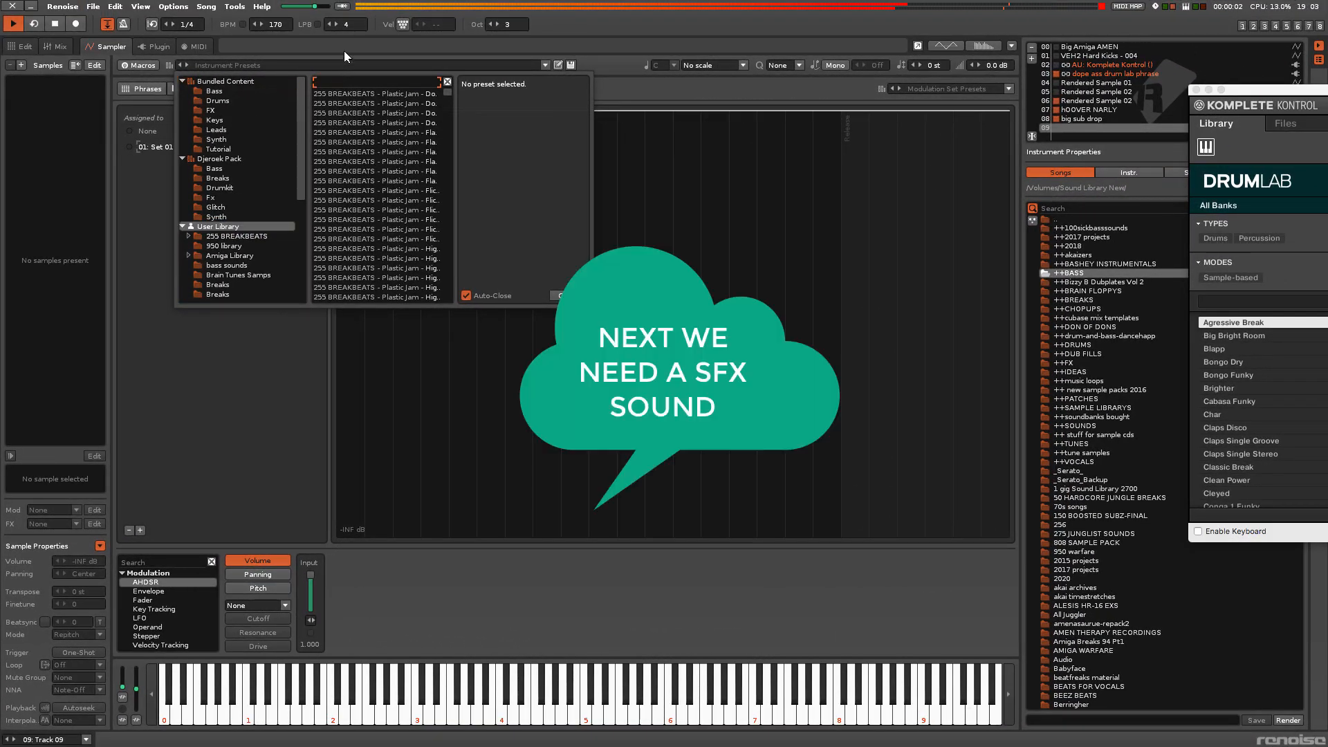
pyautogui.write('ragga')
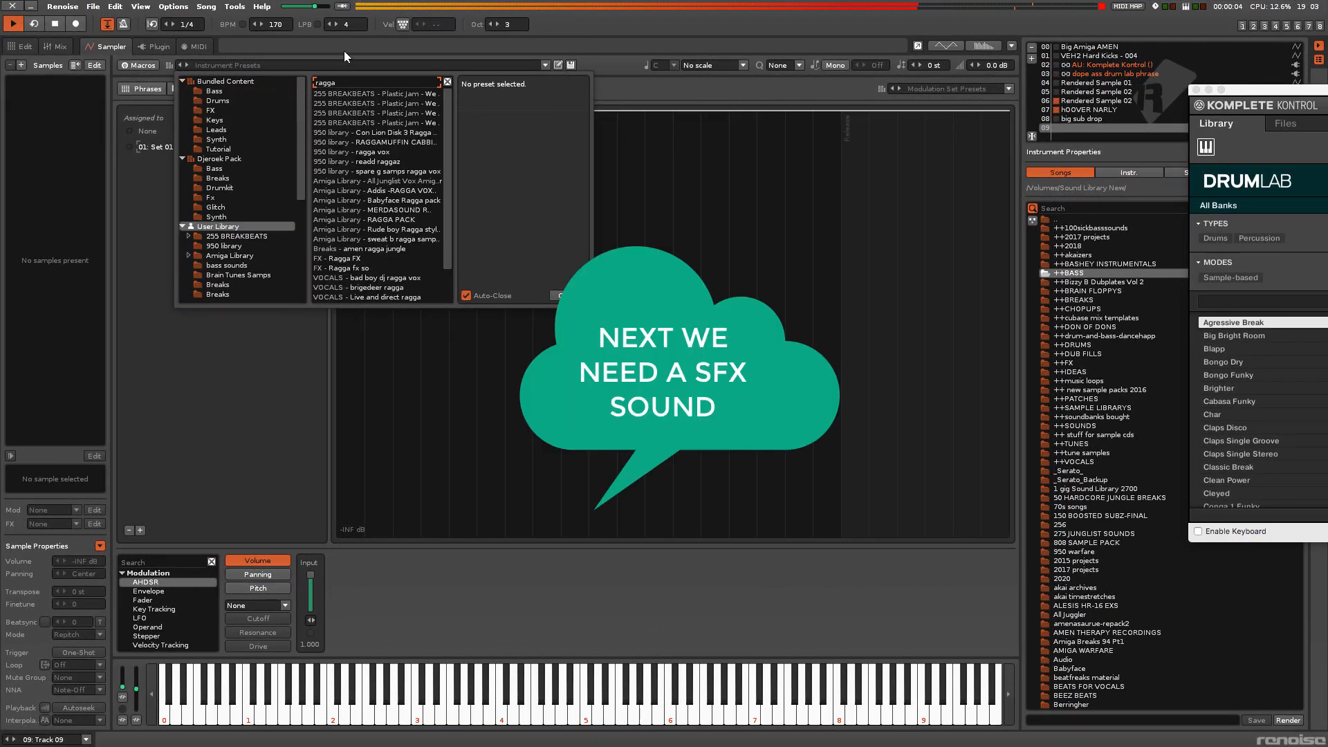
pyautogui.doubleClick(344, 258)
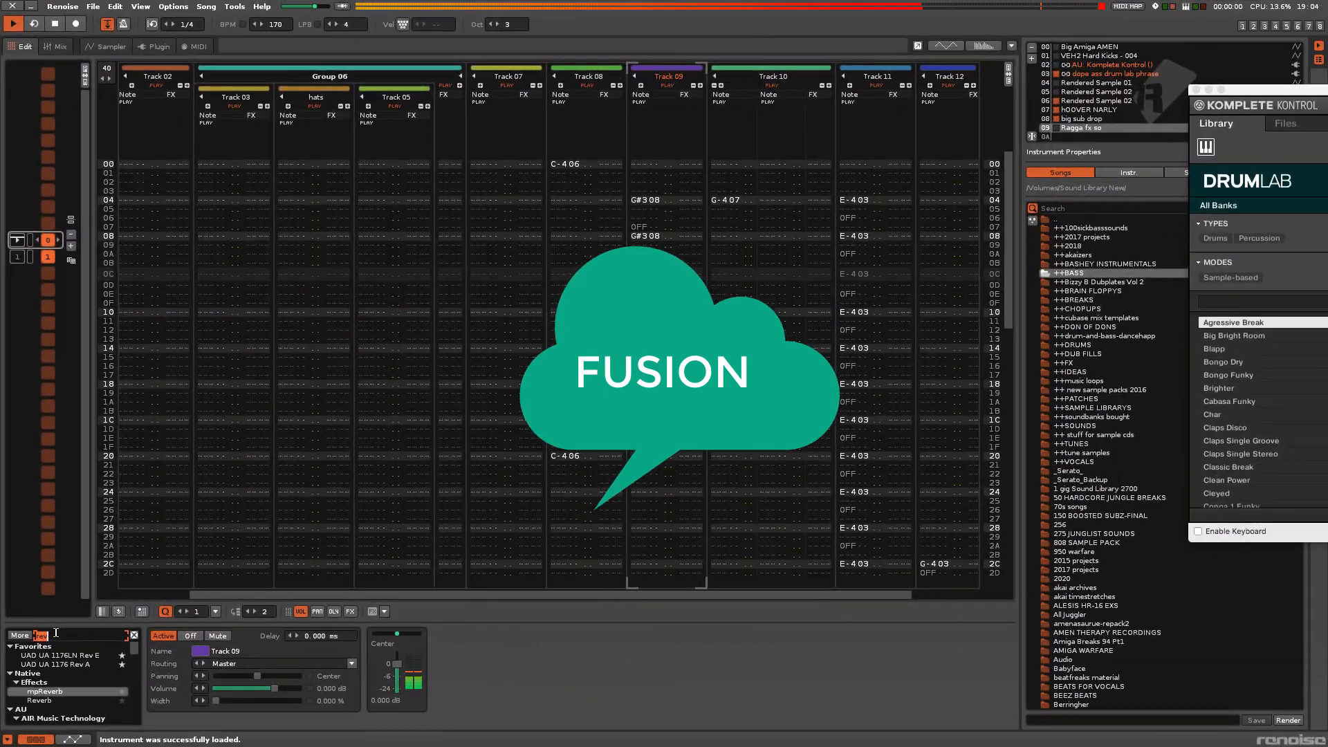
# Search the effects for "delay", add UAD Precision Delay Mod to Track 09, and open its external editor.
pyautogui.write('delay')
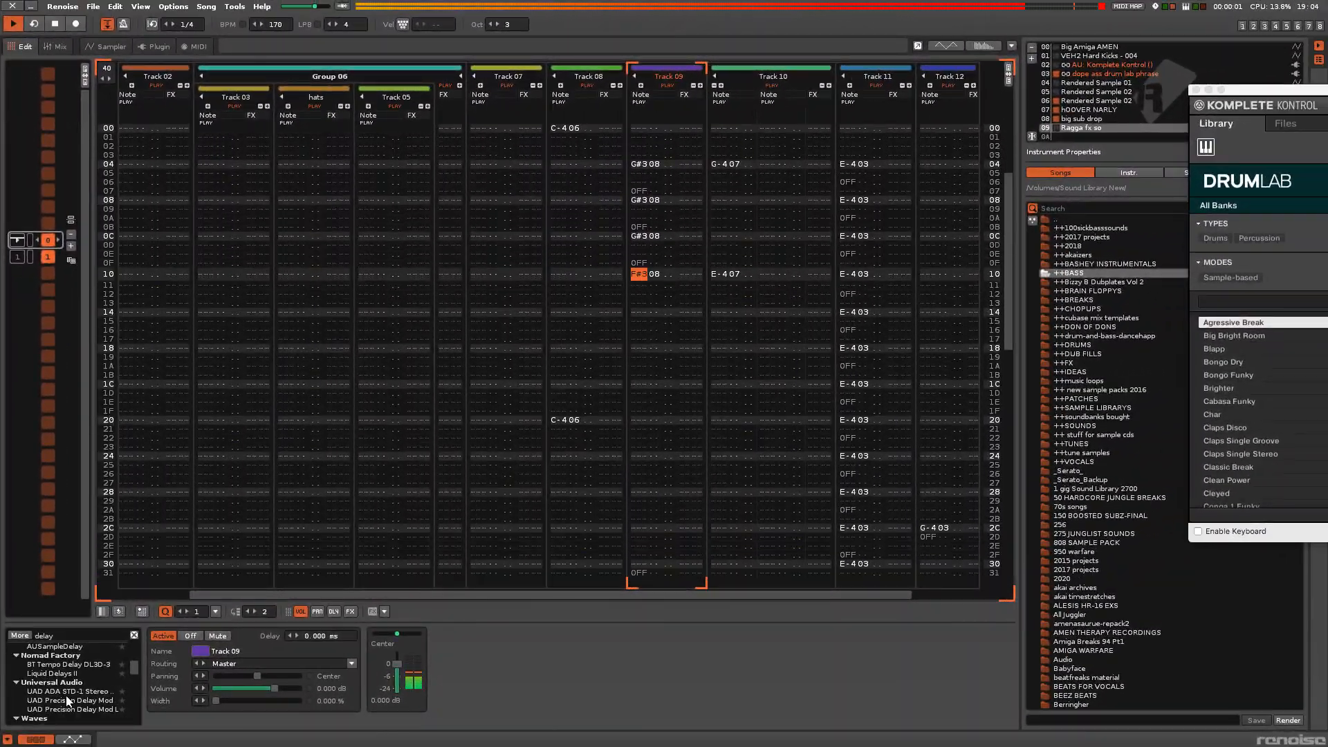
pyautogui.moveTo(67, 701); pyautogui.dragTo(443, 664)
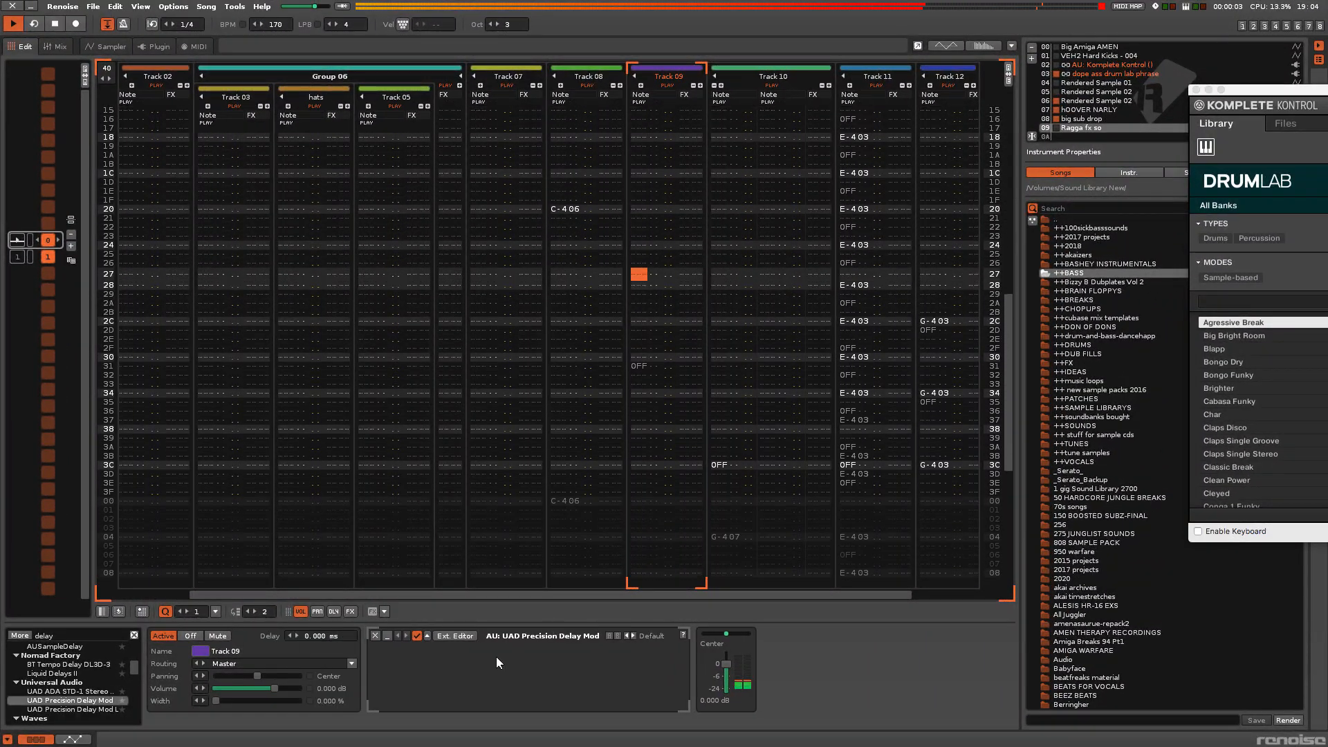
pyautogui.click(469, 637)
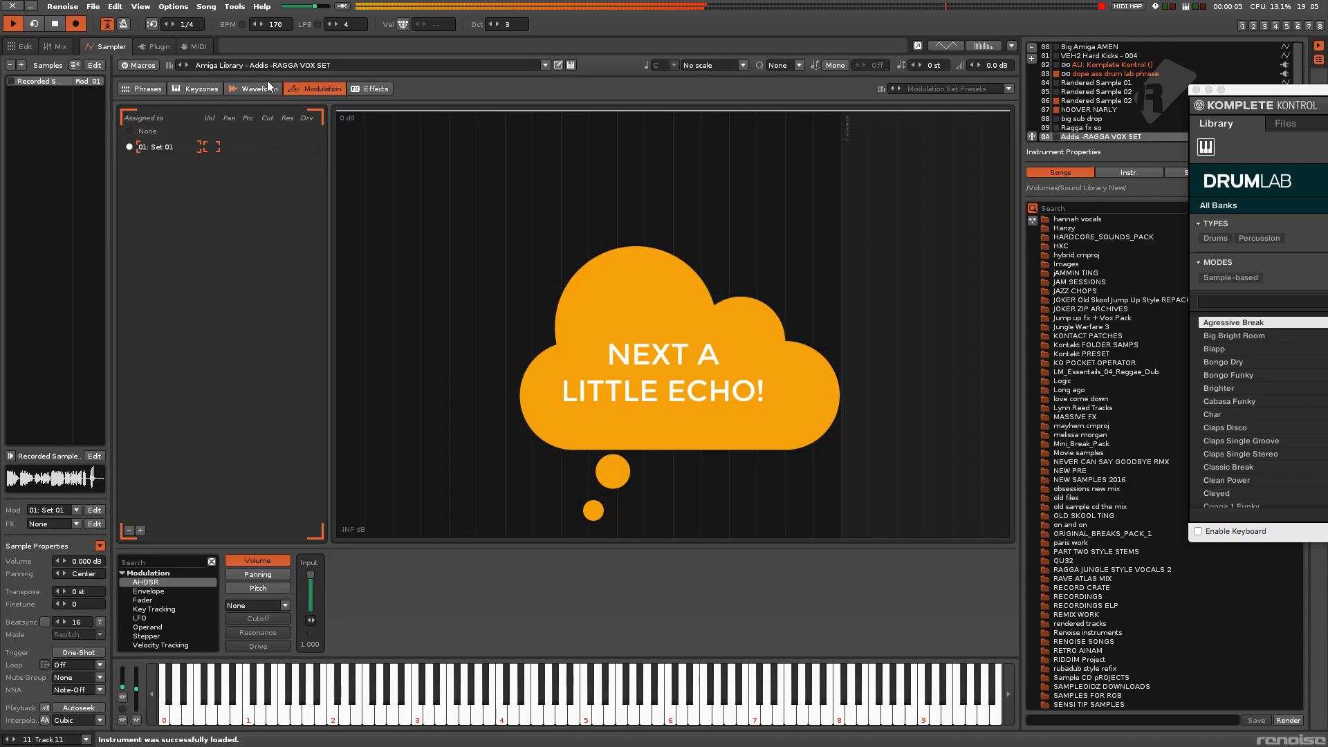
# Copy the second vocal phrase from the RAGGA VOX SET waveform and paste it as a new sample in instrument slot 0B.
pyautogui.click(269, 87)
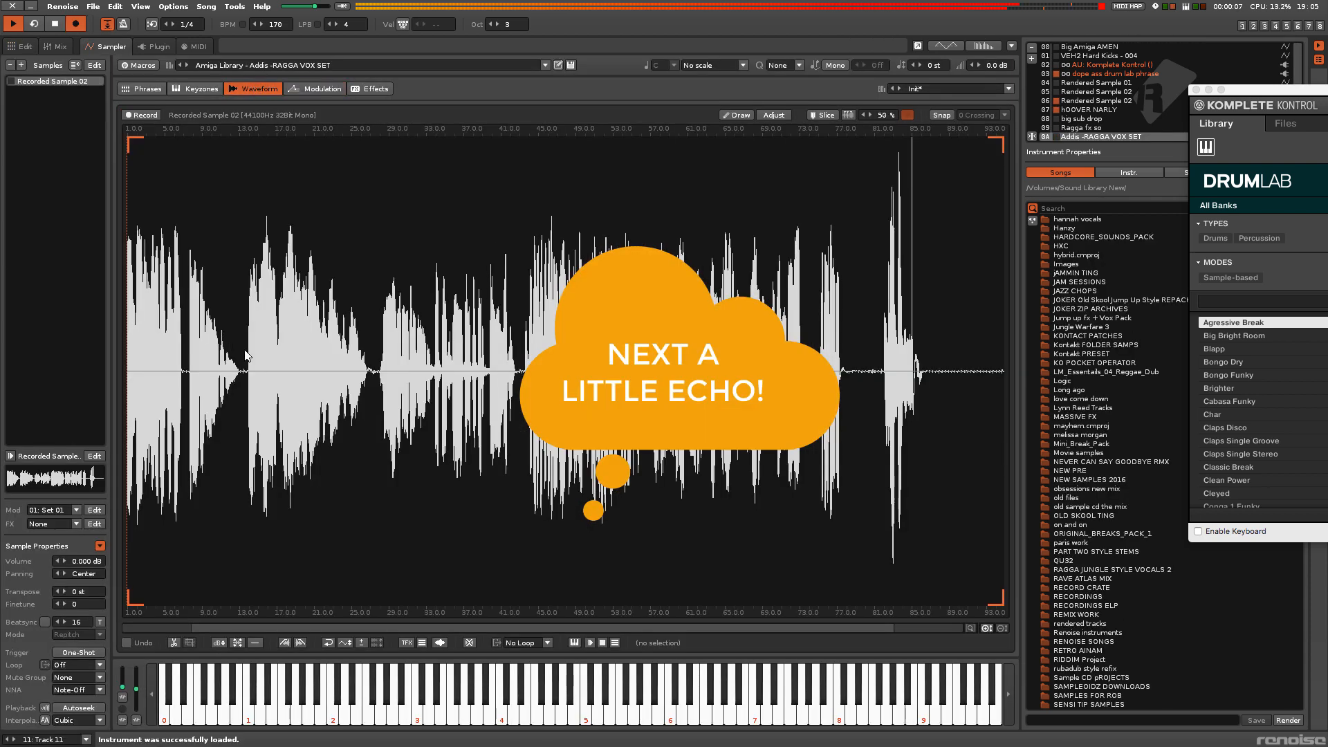
pyautogui.moveTo(245, 354); pyautogui.dragTo(374, 359)
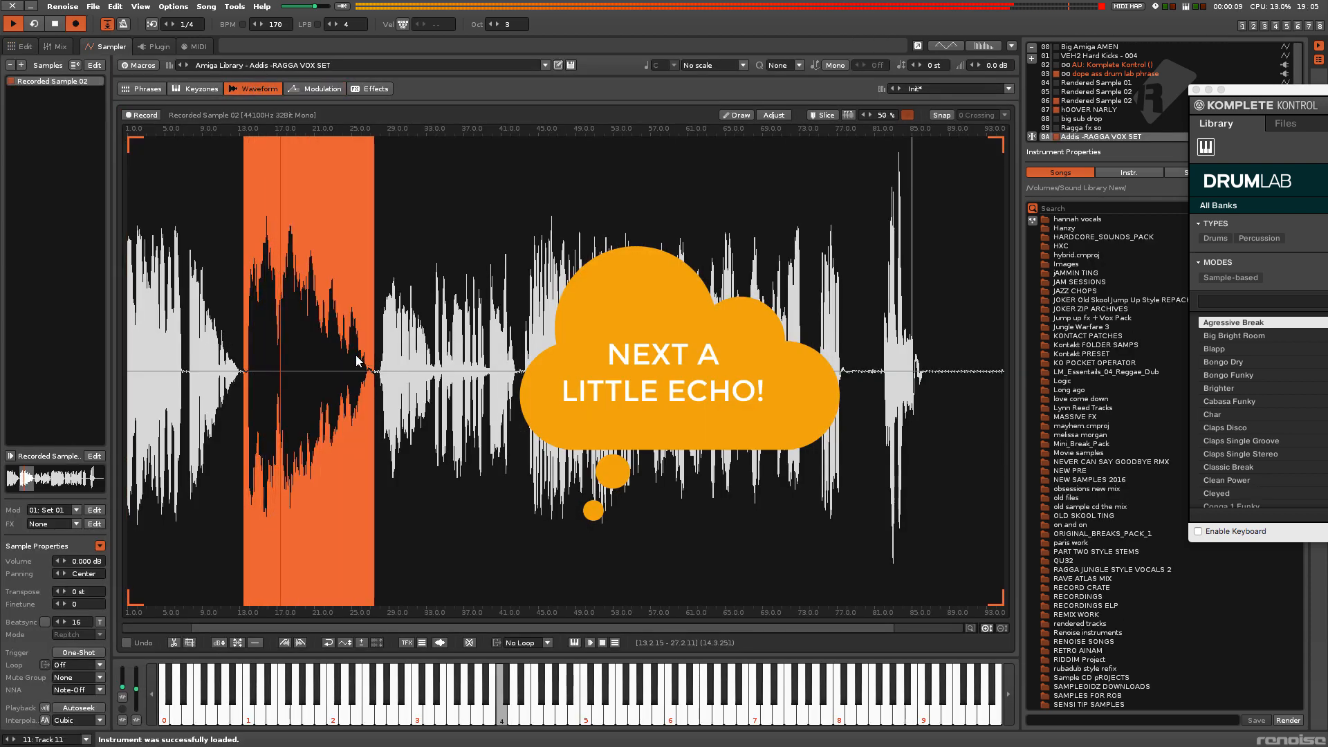
pyautogui.rightClick(343, 361)
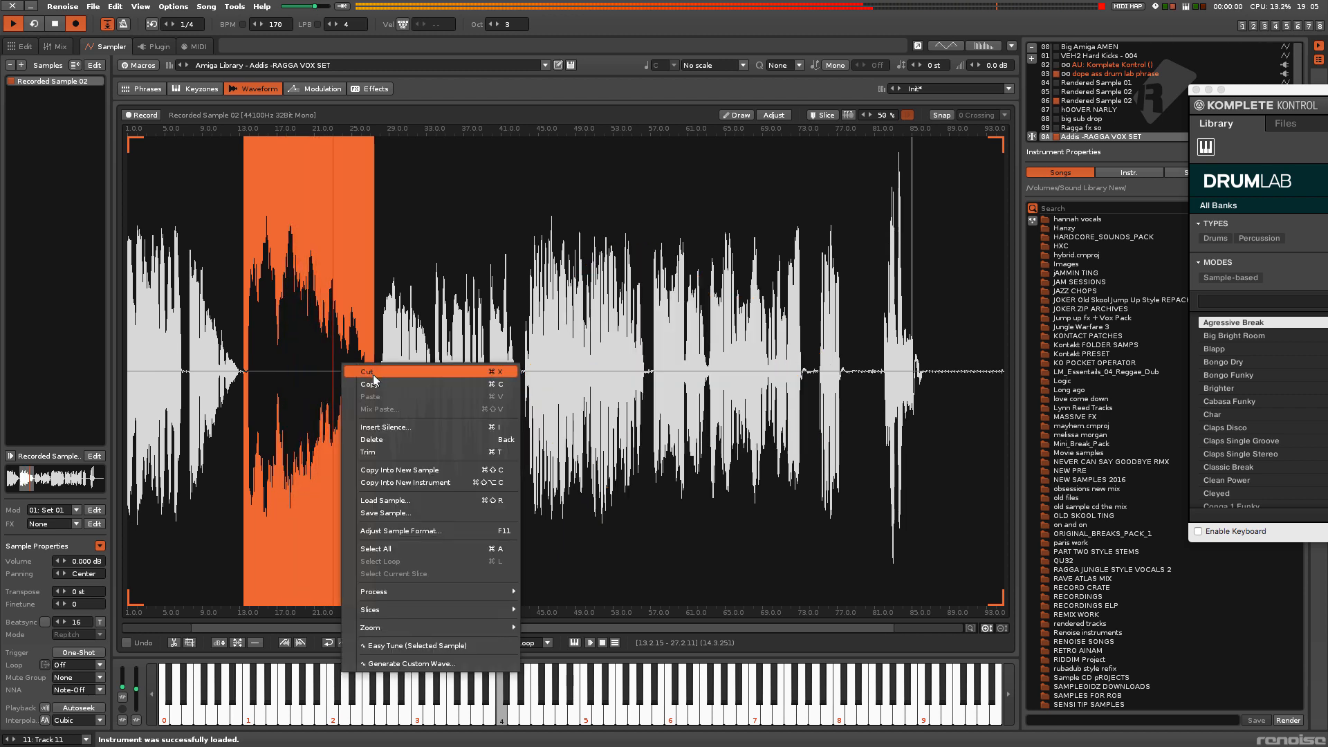
pyautogui.click(371, 386)
pyautogui.scroll(-1, 1180, 73)
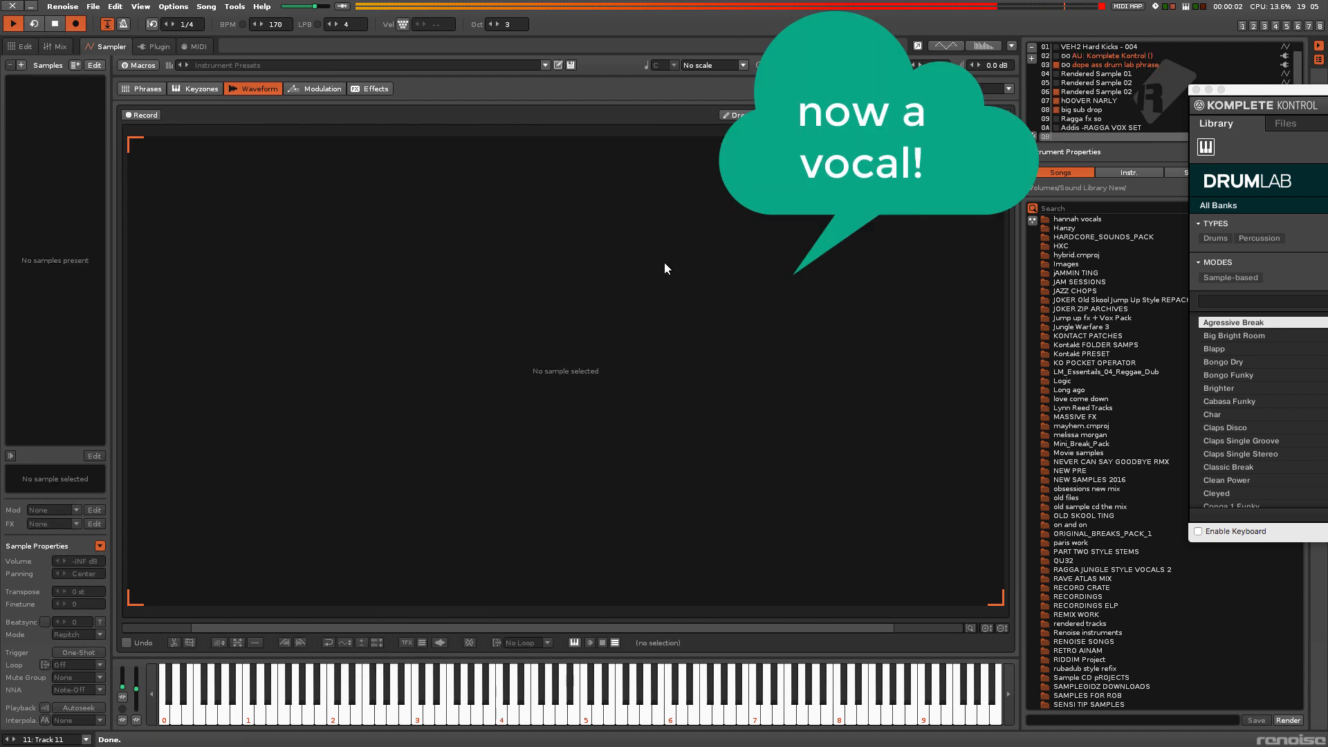
pyautogui.rightClick(663, 264)
pyautogui.click(690, 298)
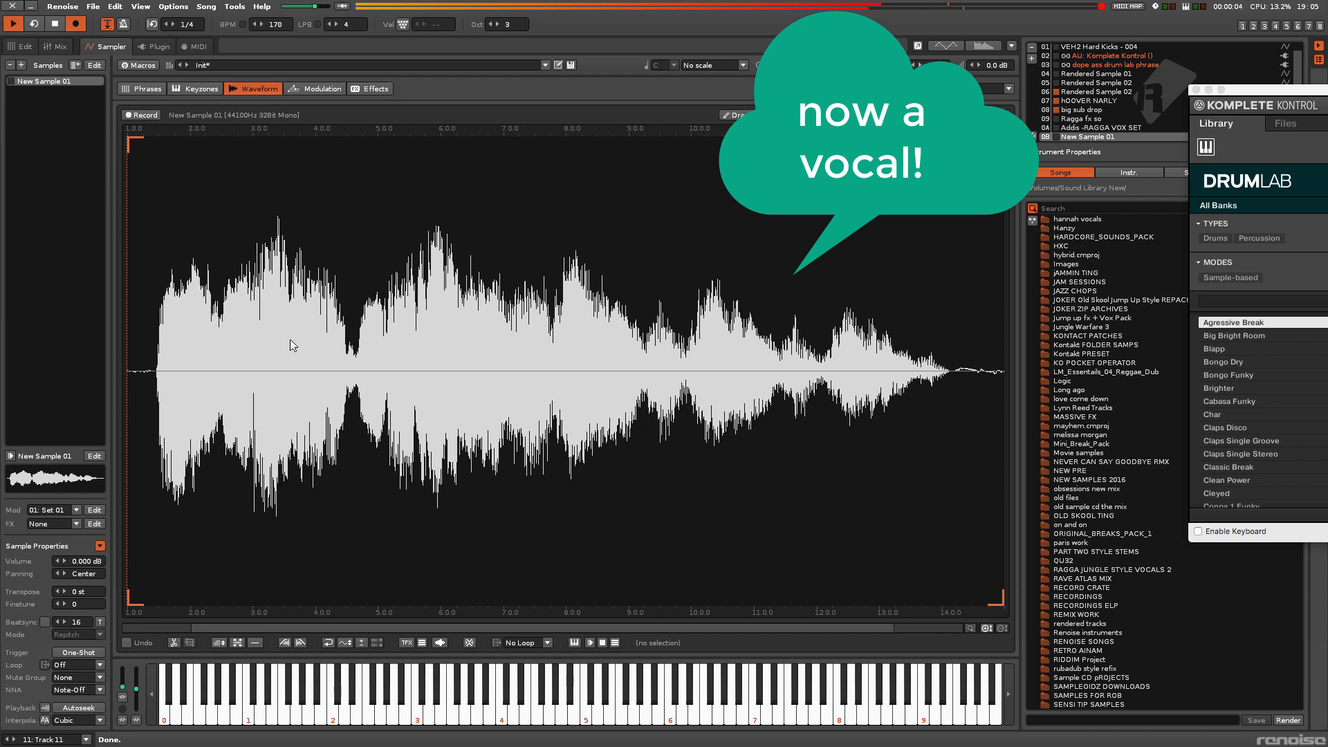
# Delete the silence at the start of New Sample 01 and audition the trimmed vocal.
pyautogui.moveTo(161, 374); pyautogui.dragTo(84, 384)
pyautogui.press('Delete')
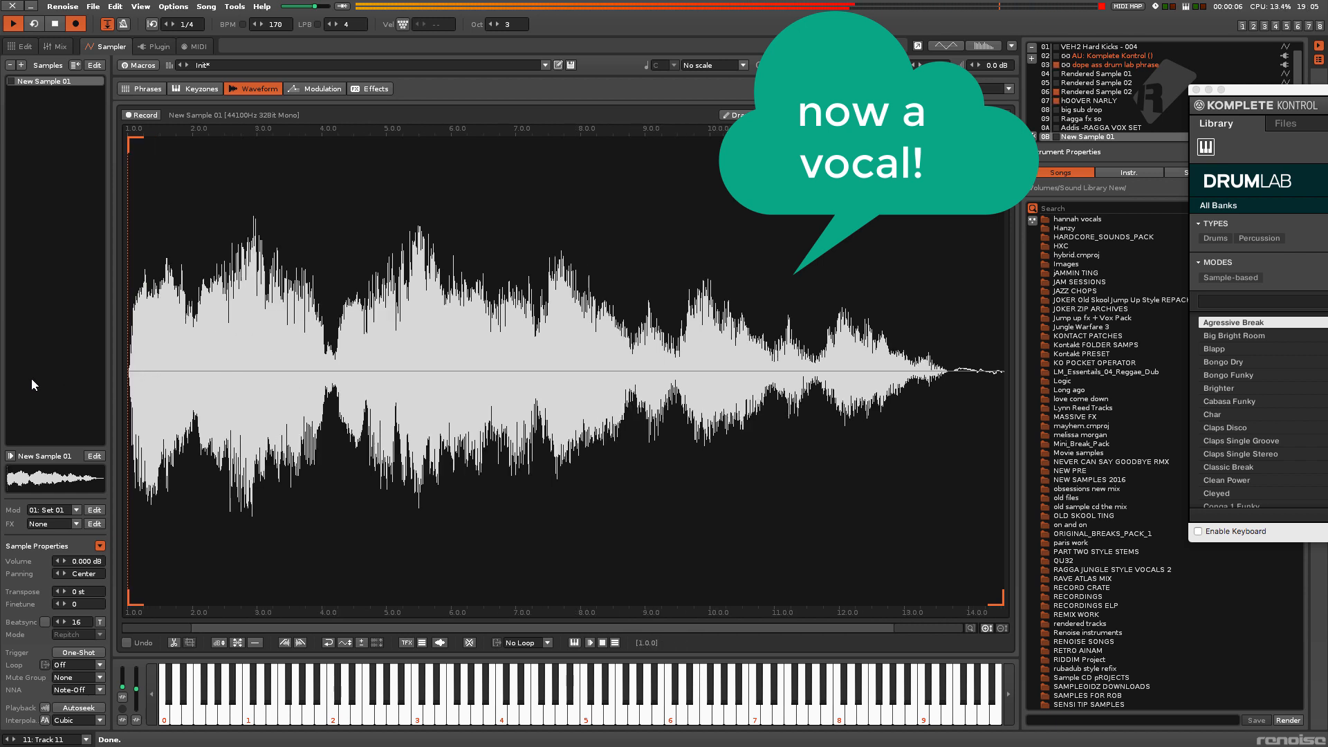
pyautogui.press('q')
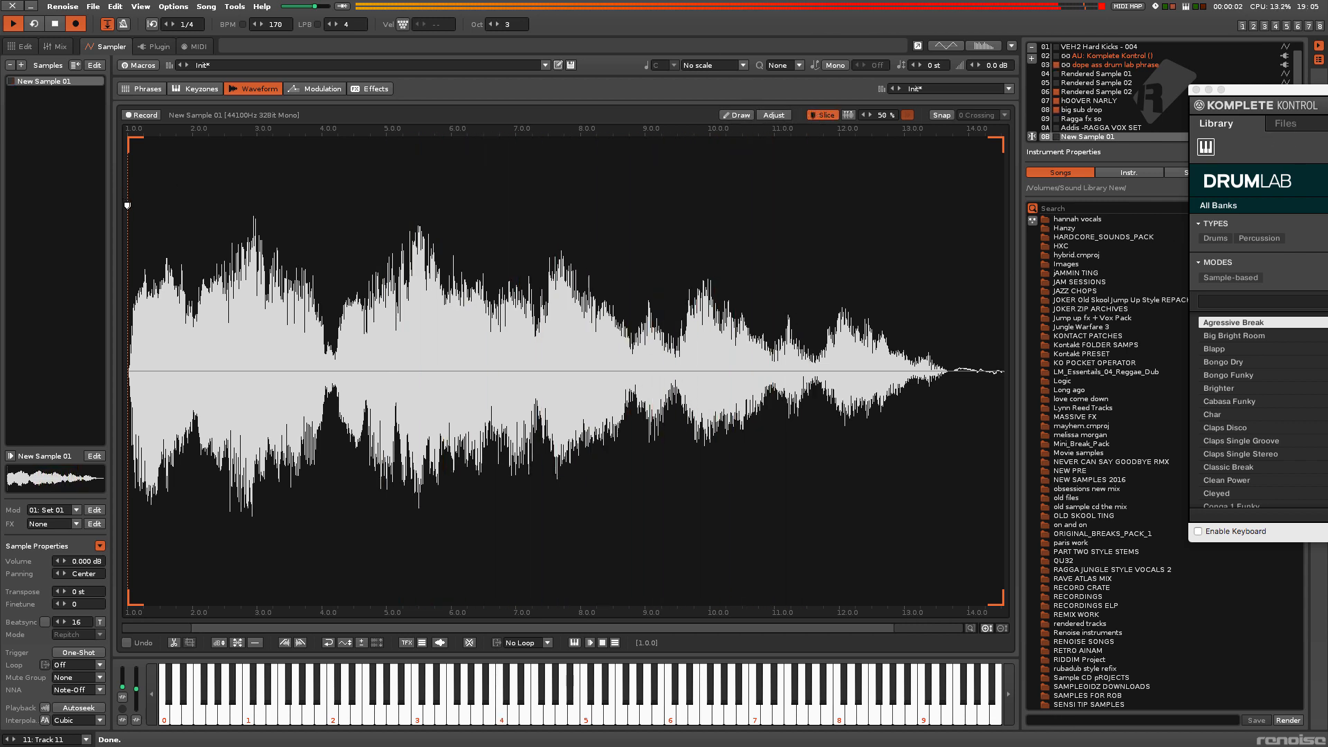
# Slice New Sample 01 with one marker at its start and another at the gap near line 4.
pyautogui.click(823, 115)
pyautogui.doubleClick(327, 289)
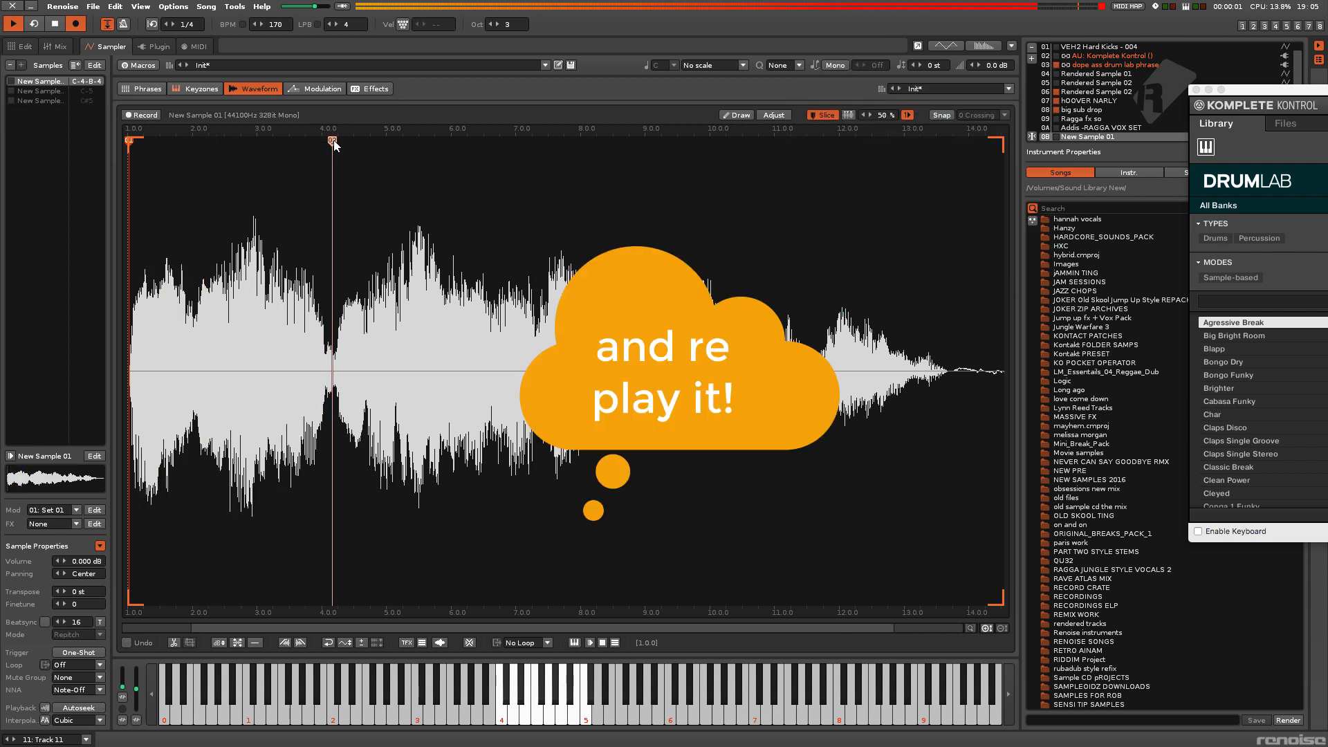
# Raise the keyboard octave to 4, audition both slices of New Sample 01, and move the second slice marker to about line 5.3.
pyautogui.press('KP_Multiply')
pyautogui.press('q')
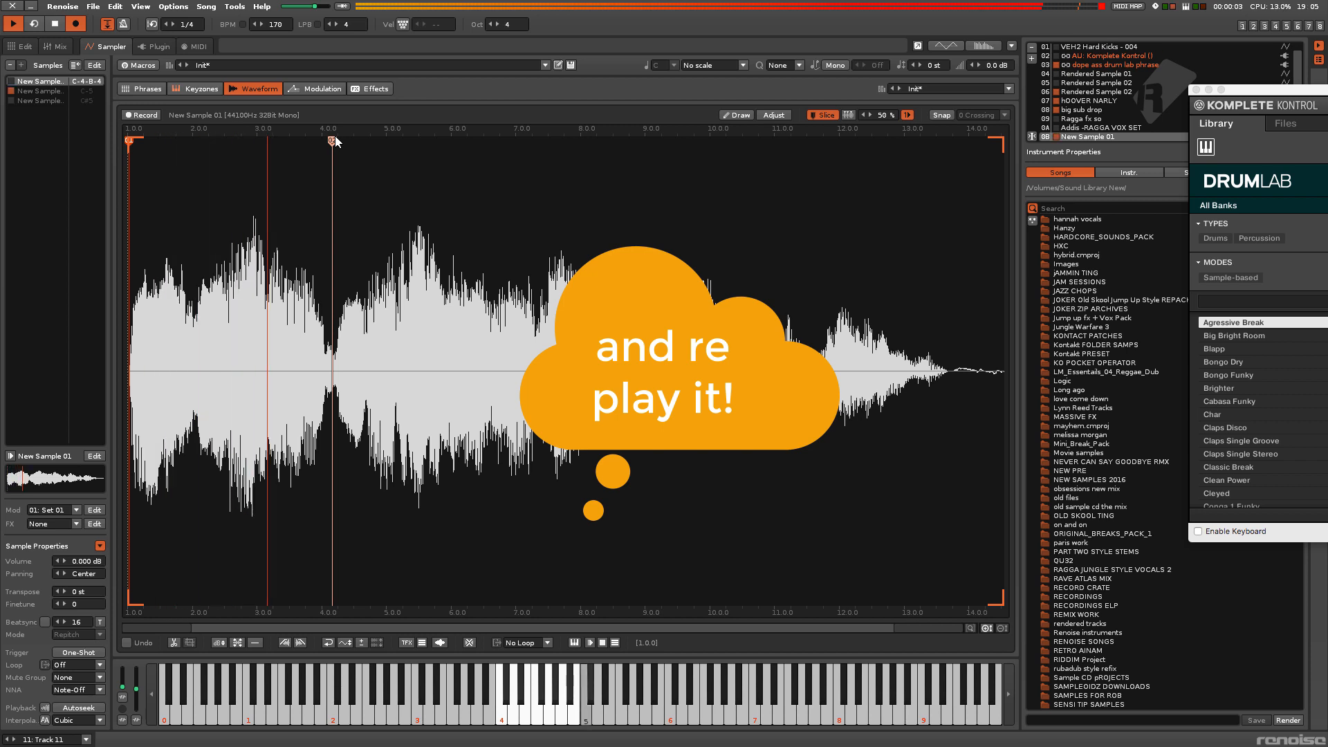
pyautogui.press('2')
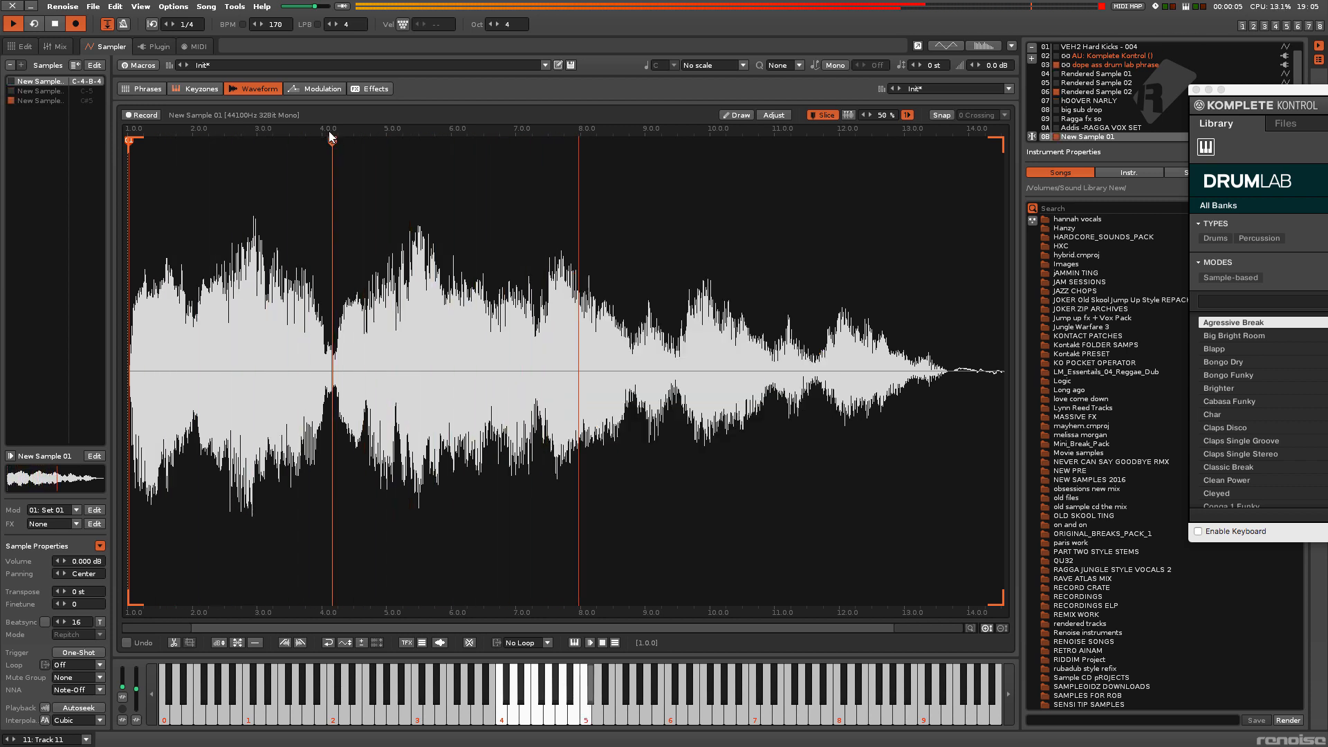
pyautogui.moveTo(331, 144); pyautogui.dragTo(405, 169)
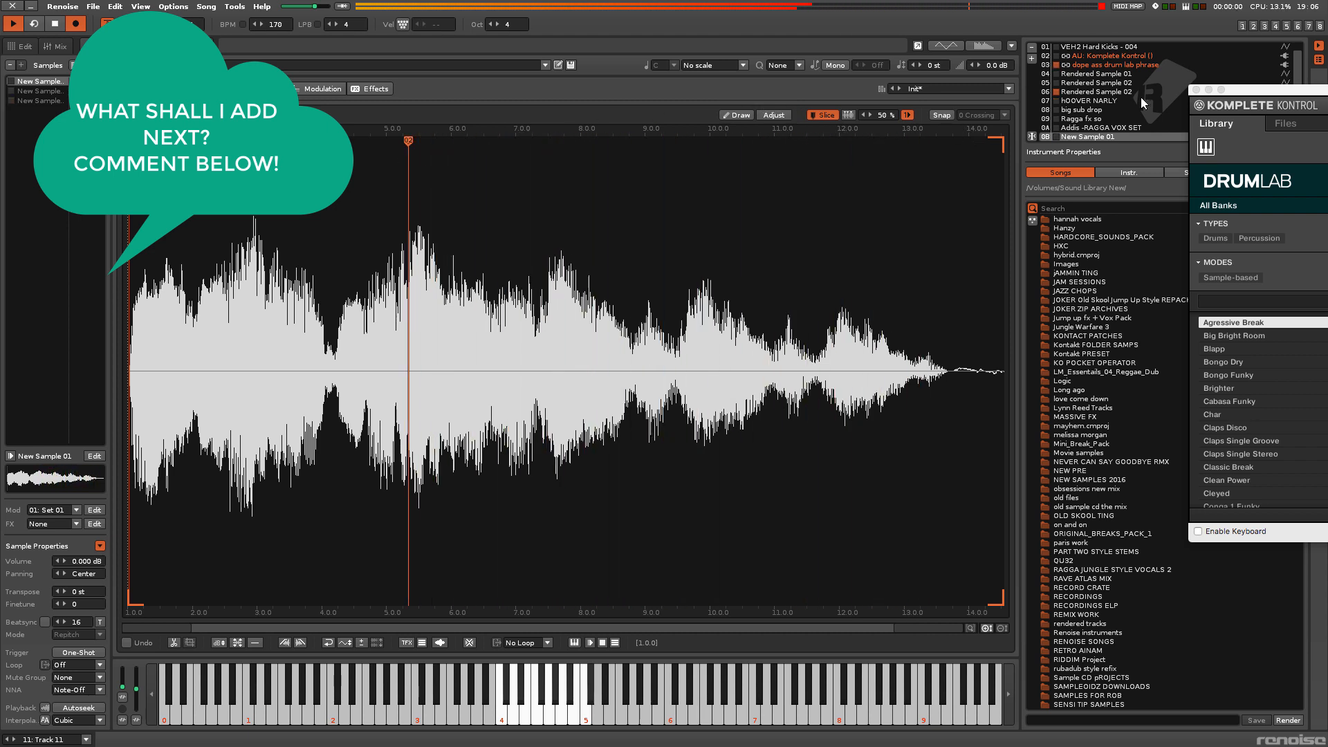
# In the pattern editor, move Track 11's C#5 note for instrument 0B down to line 20 and save the song.
pyautogui.click(1241, 26)
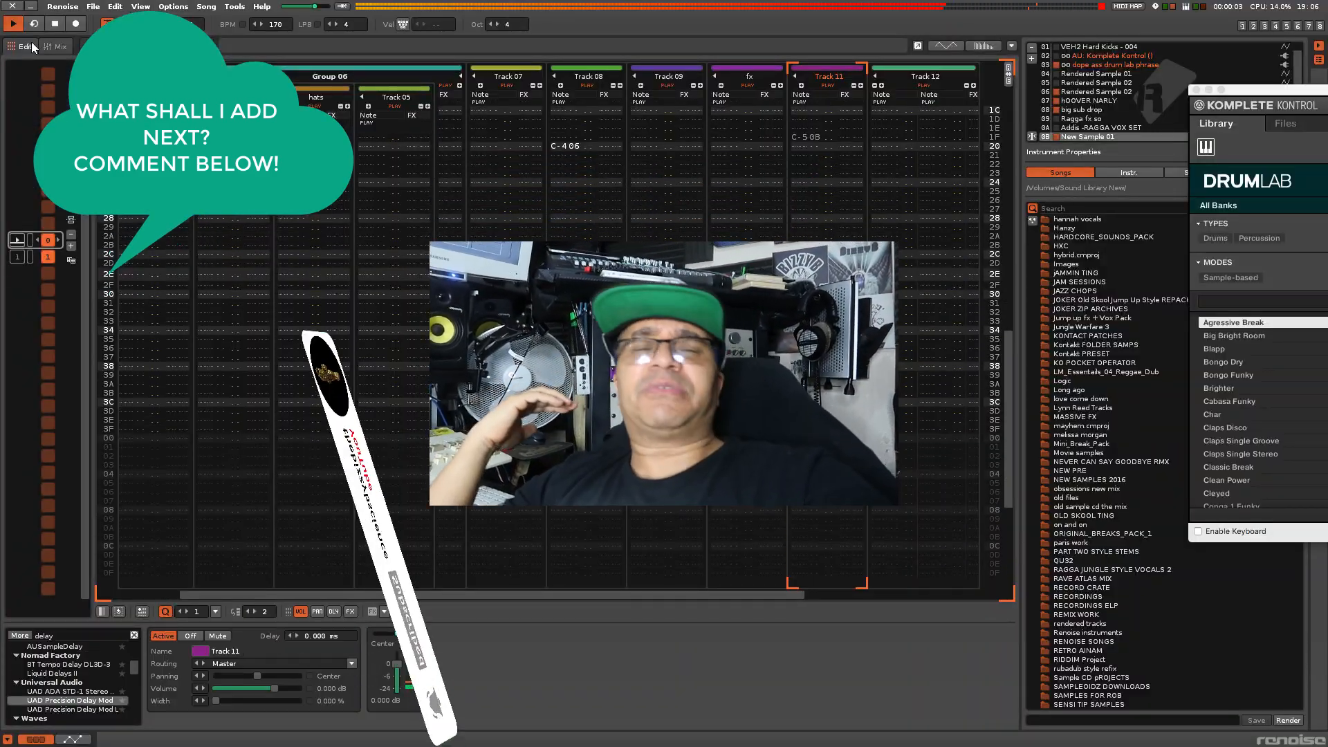
pyautogui.click(93, 6)
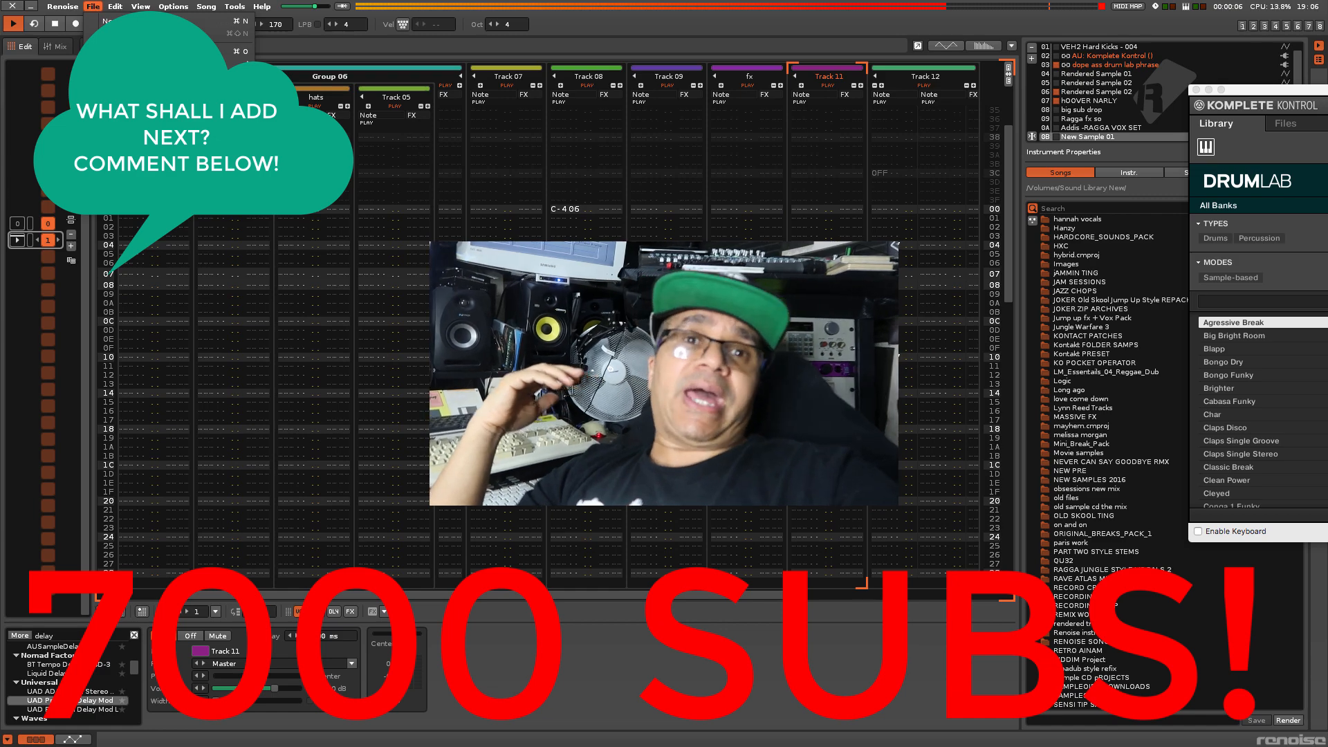
pyautogui.click(118, 82)
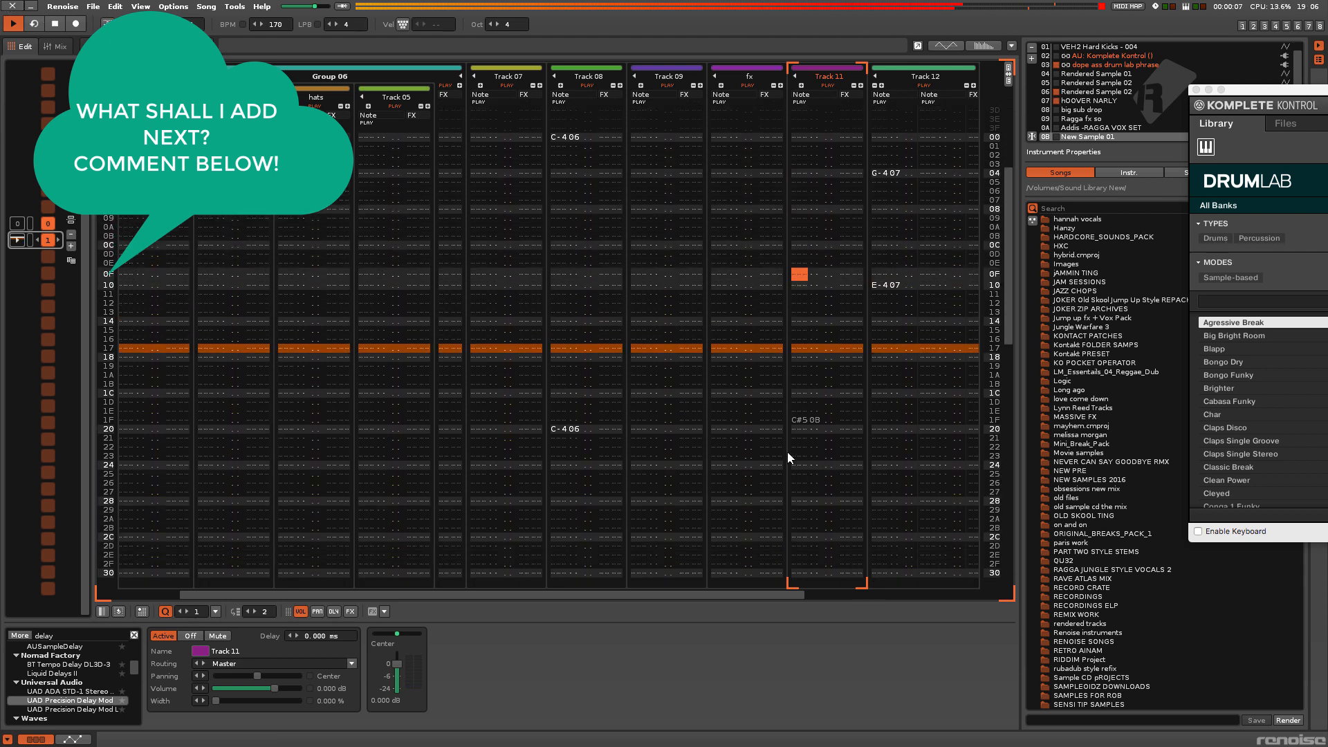
pyautogui.moveTo(802, 420); pyautogui.dragTo(801, 432)
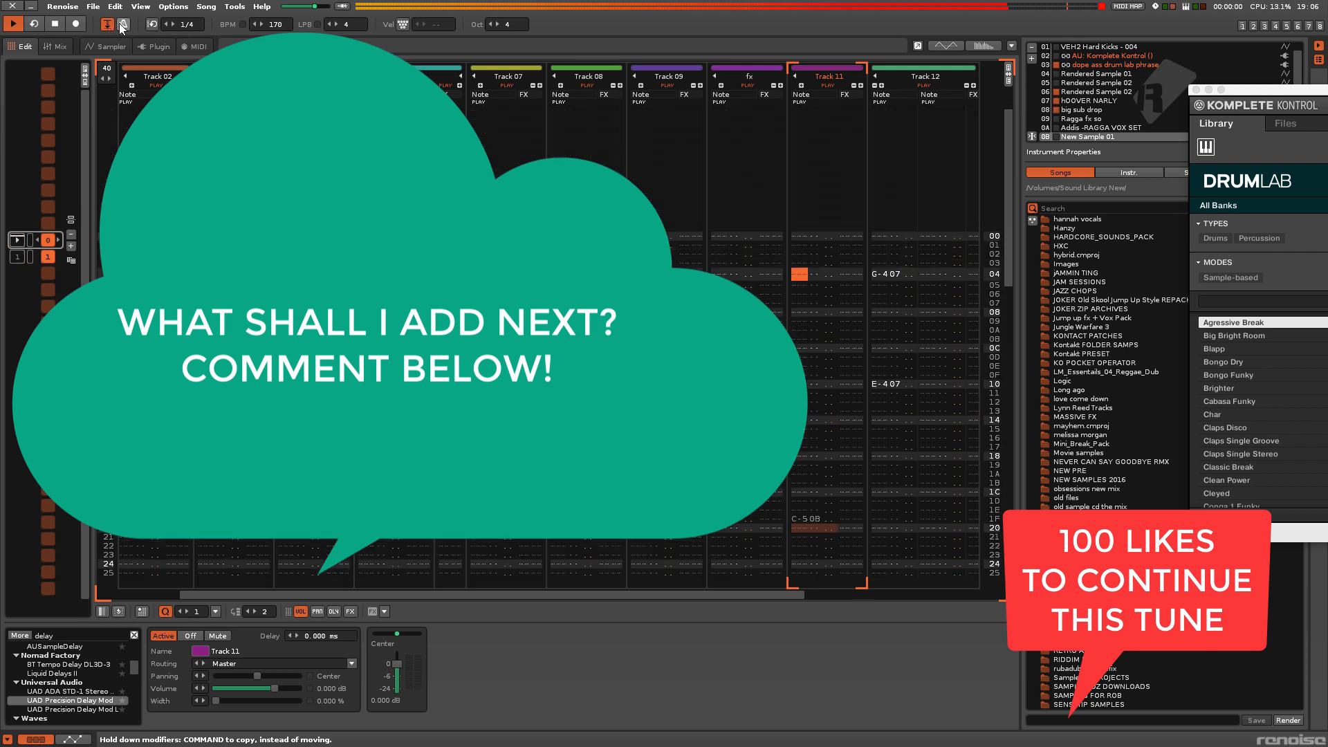
pyautogui.click(92, 6)
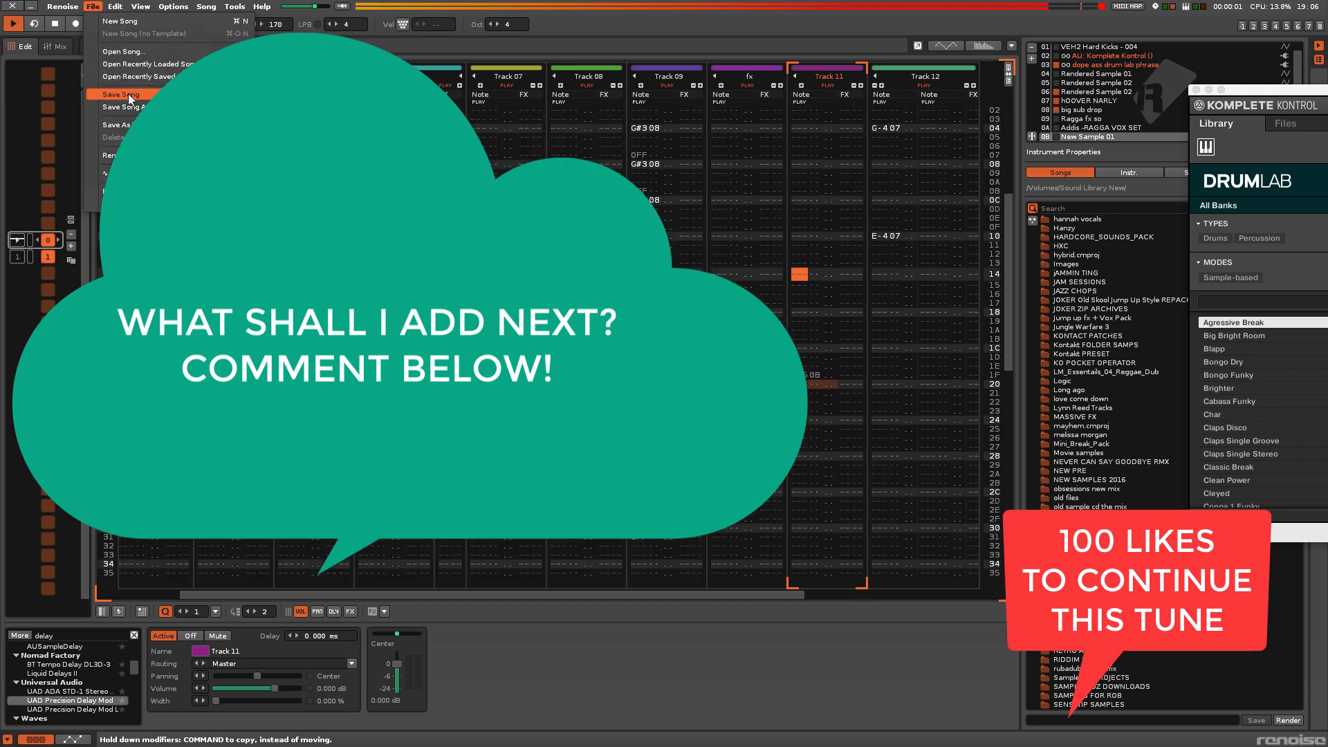
pyautogui.click(127, 94)
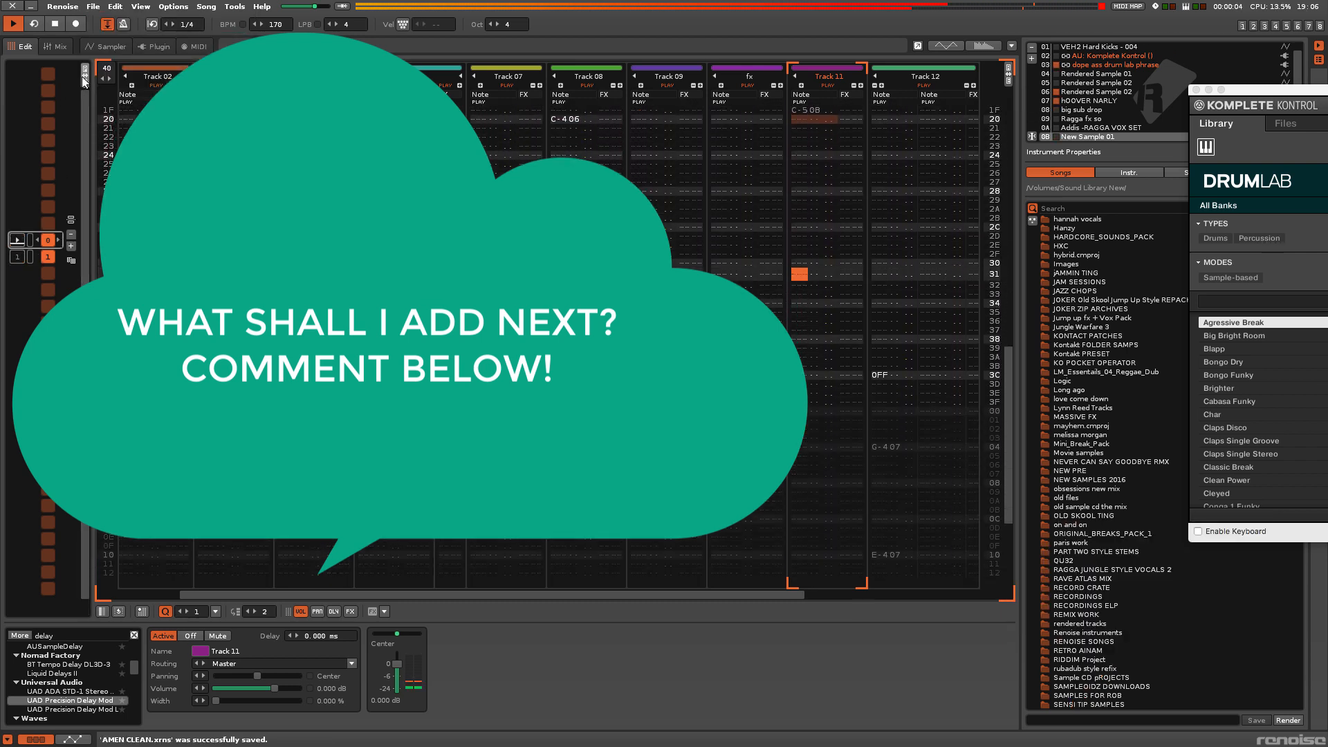
# Expand the pattern matrix, extend the sequence with positions 2 and 3, and place the edit cursor in the fx track's effect column.
pyautogui.click(82, 76)
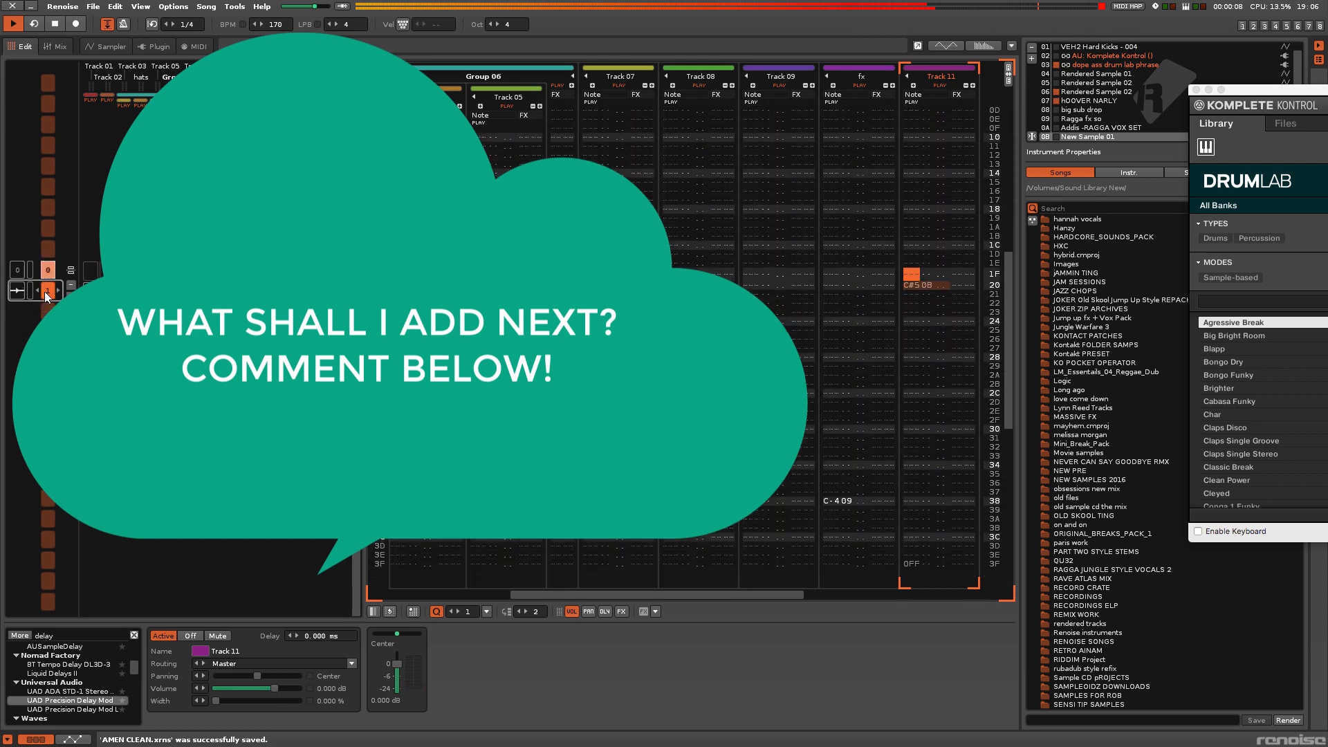
pyautogui.rightClick(44, 292)
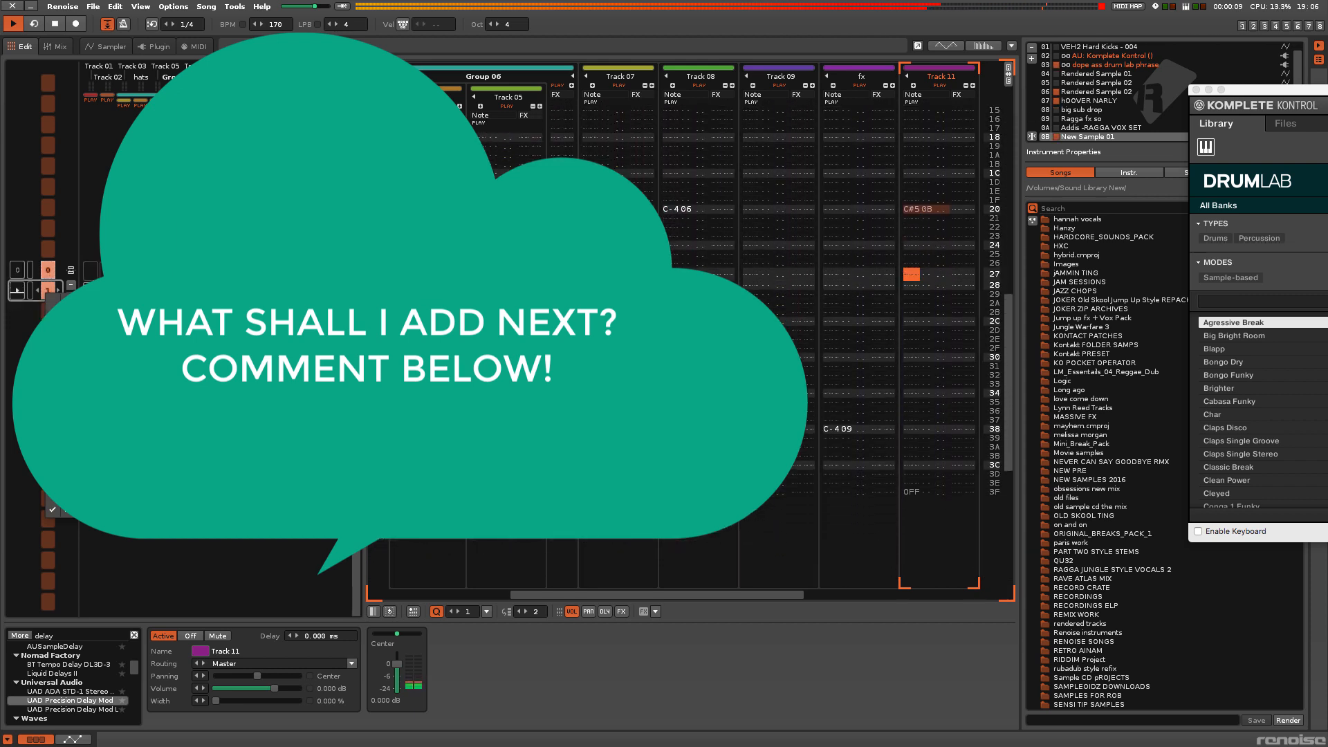
pyautogui.click(887, 274)
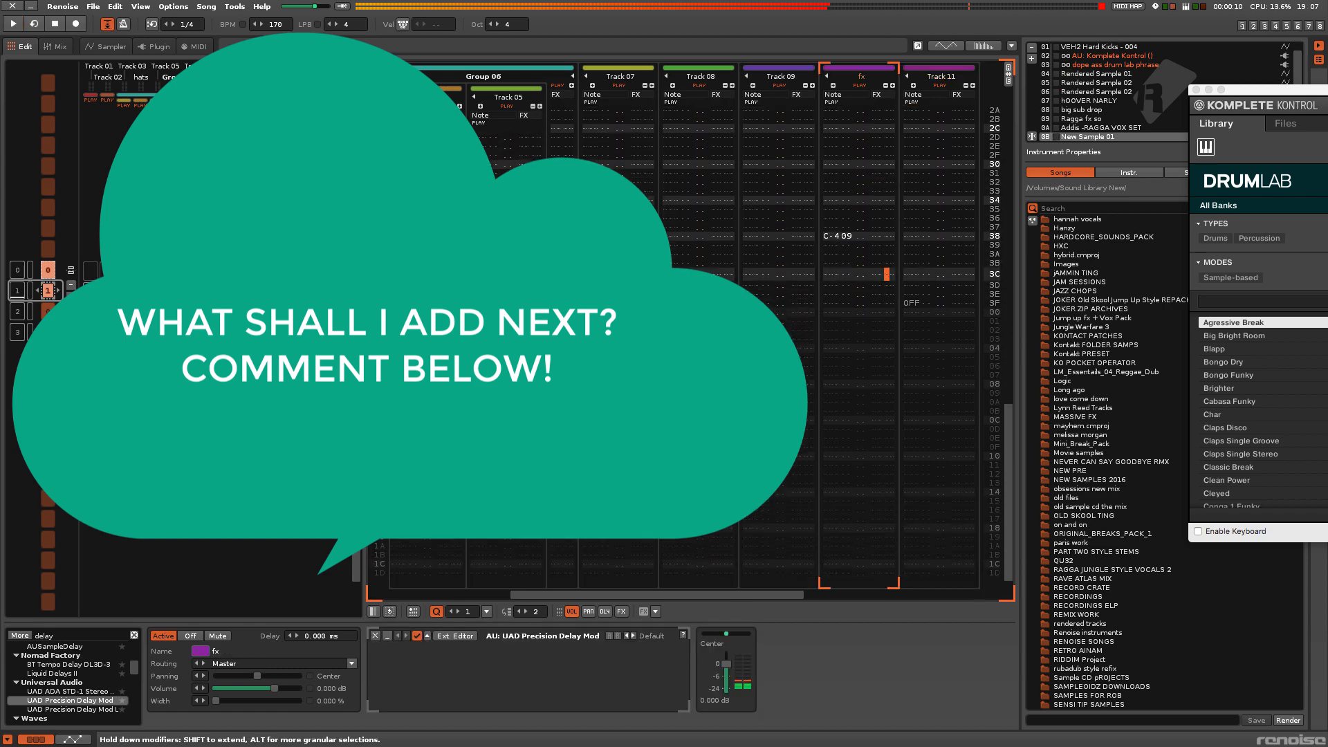